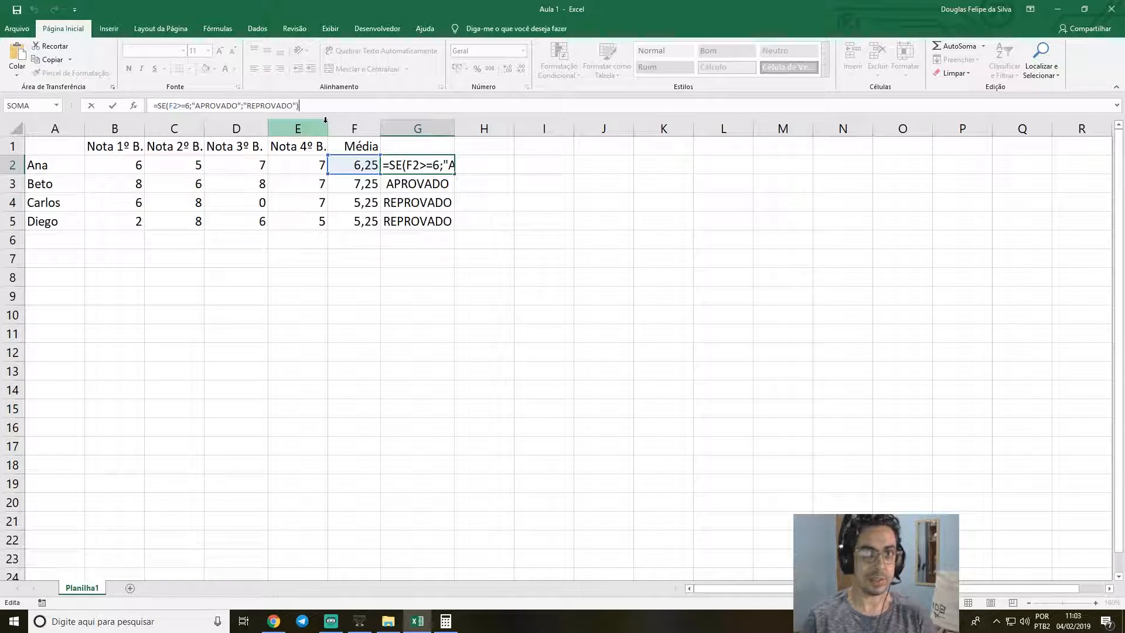
Commit the formula in G2, then insert two blank columns between Média and the APROVADO/REPROVADO results and widen them slightly.
key(Return)
key(Up)
key(Up)
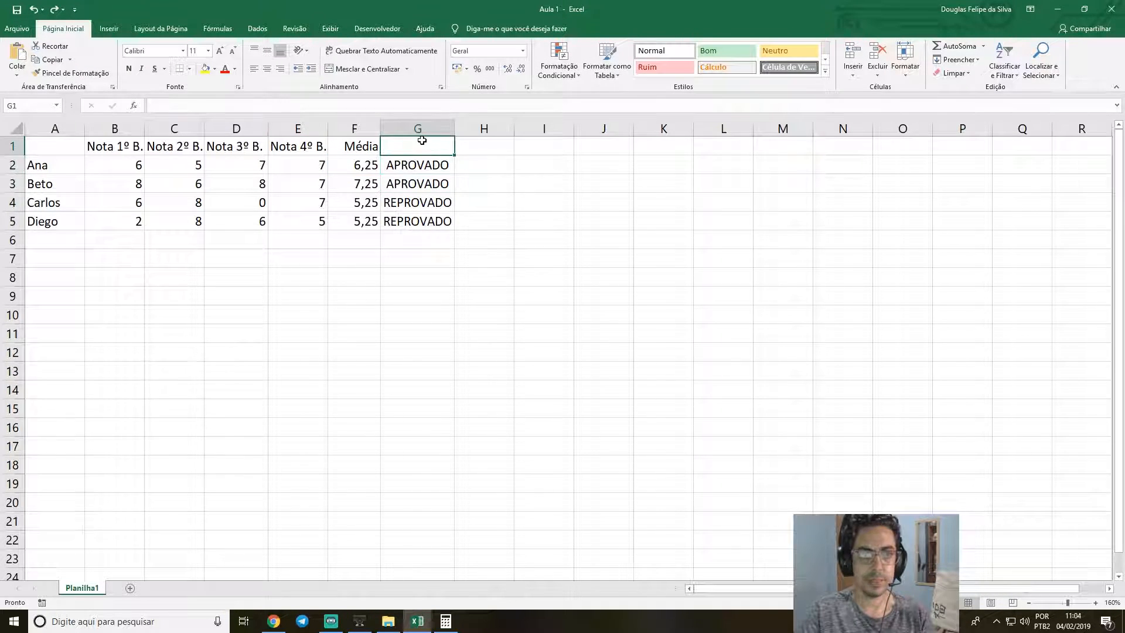
right_click(420, 129)
click(443, 208)
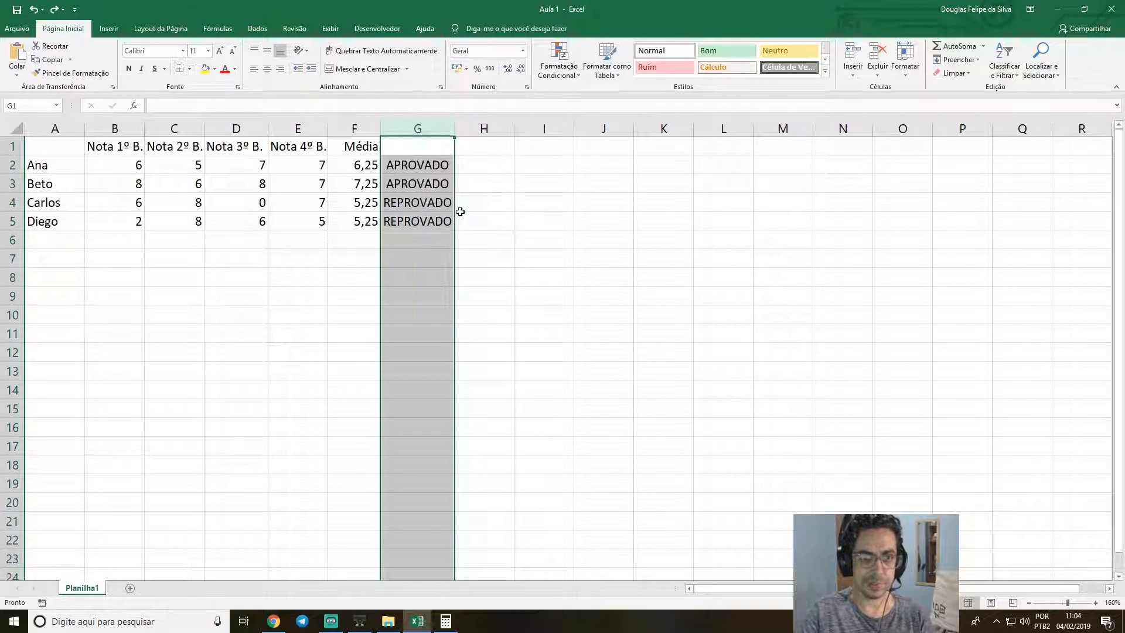
right_click(415, 128)
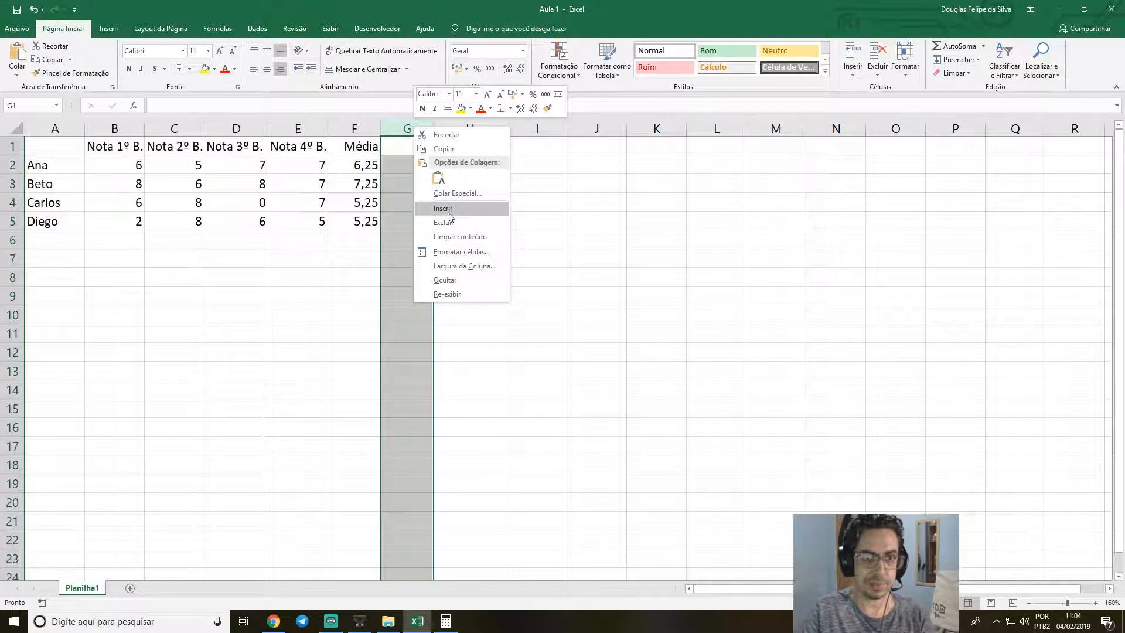
click(447, 209)
click(412, 147)
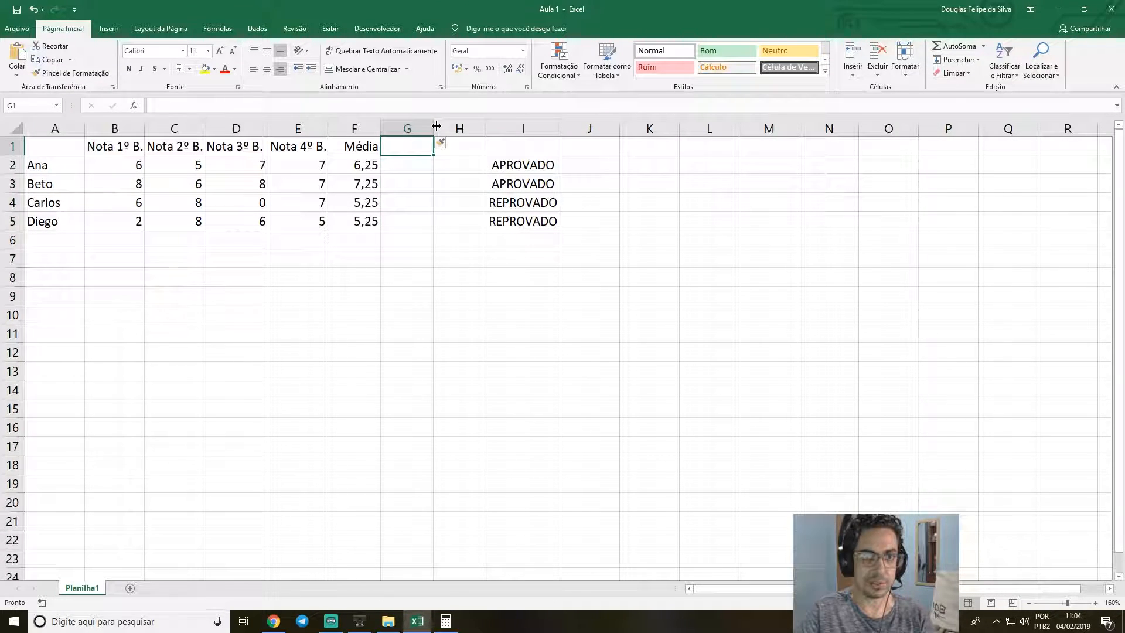
drag(434, 128, 518, 128)
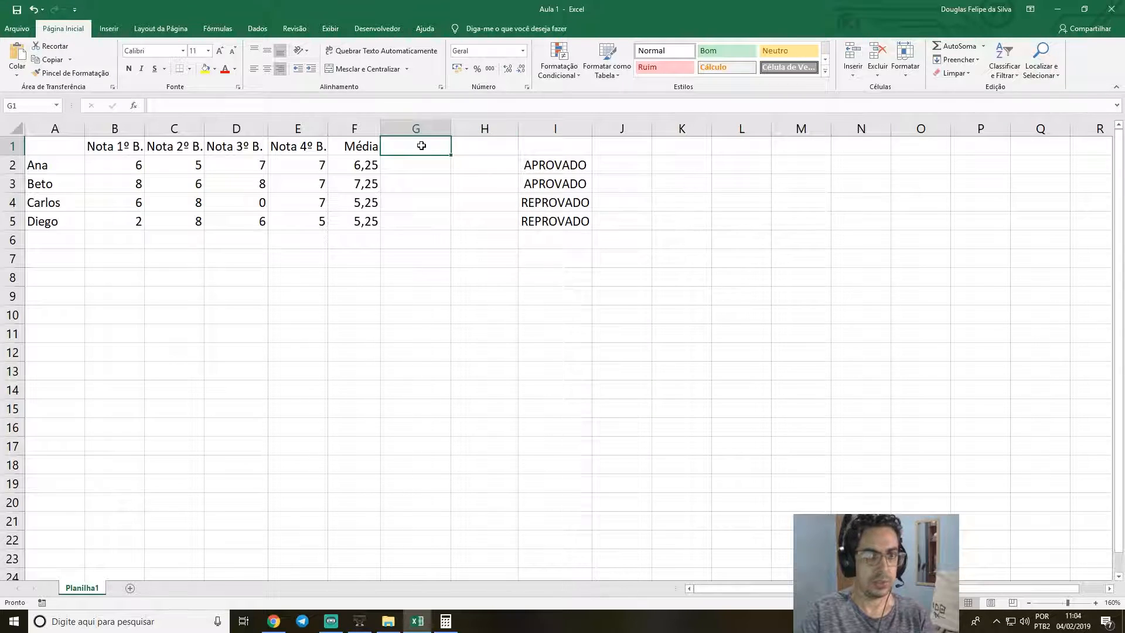
Enter the headers Faltas (nº) in G1 and Faltas (%) in H1.
text(Faltas)
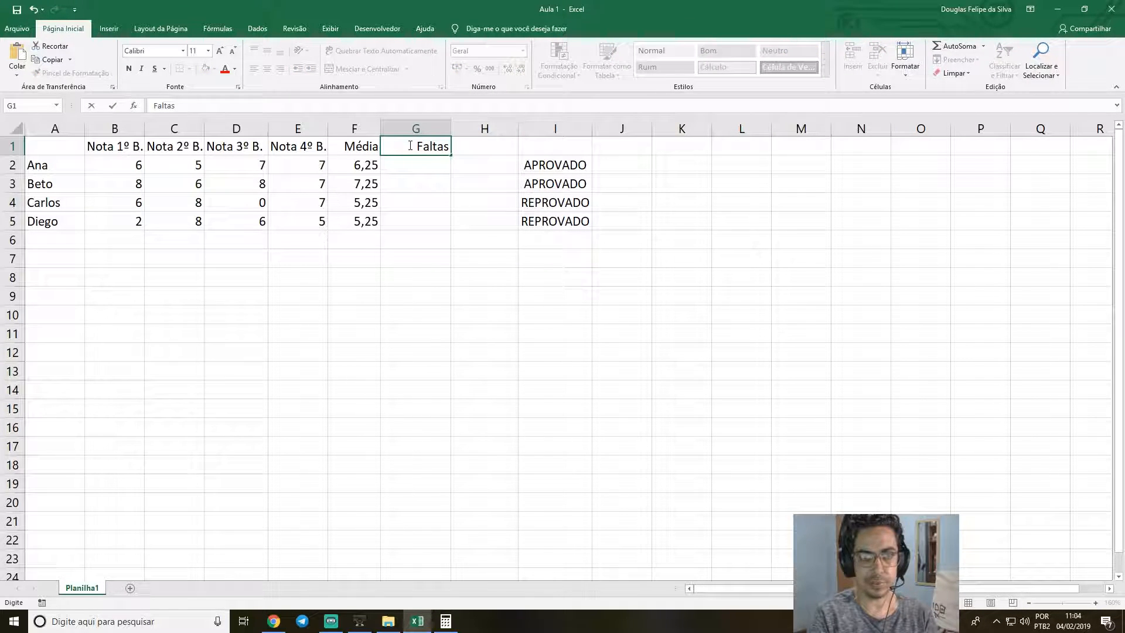
text( (nº))
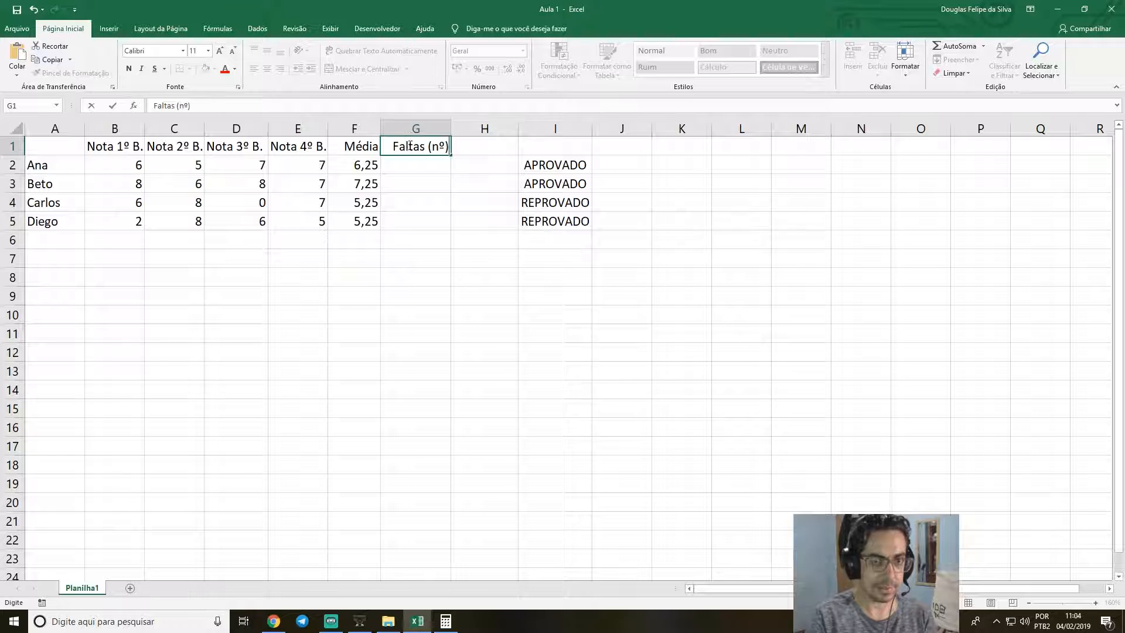
key(Return)
key(Up)
key(Right)
text(Fa)
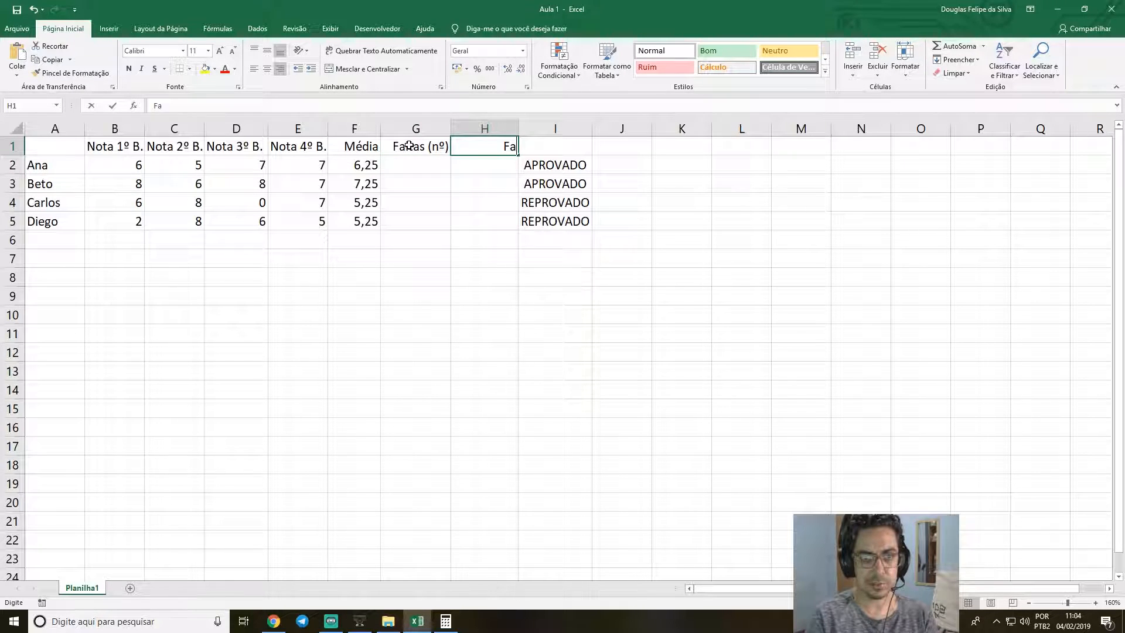
text(ltas (%))
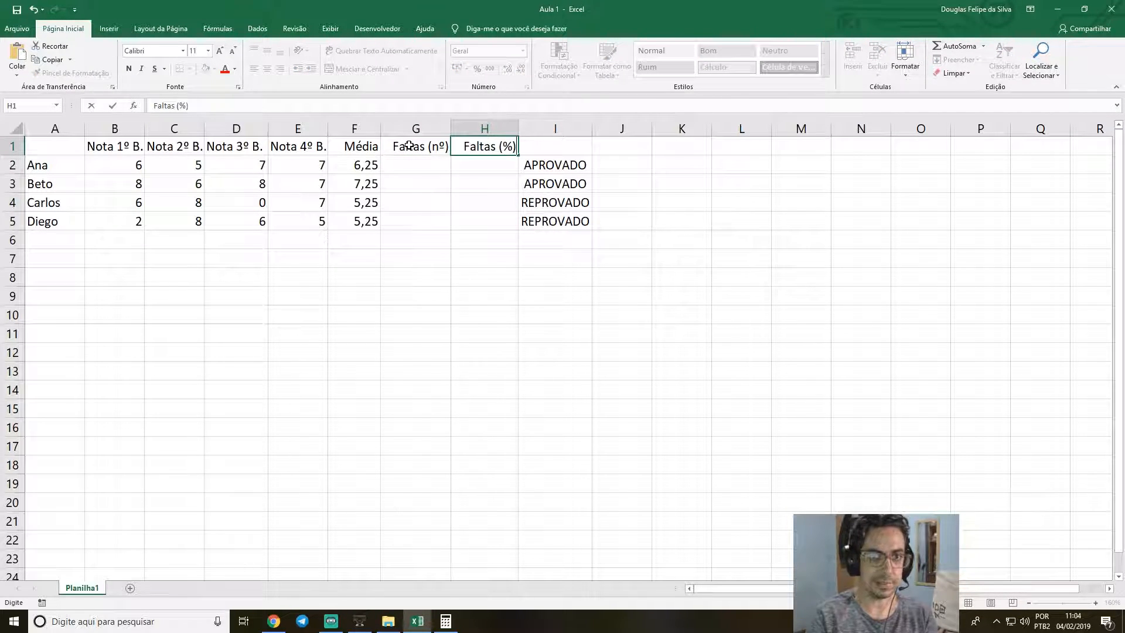
key(Return)
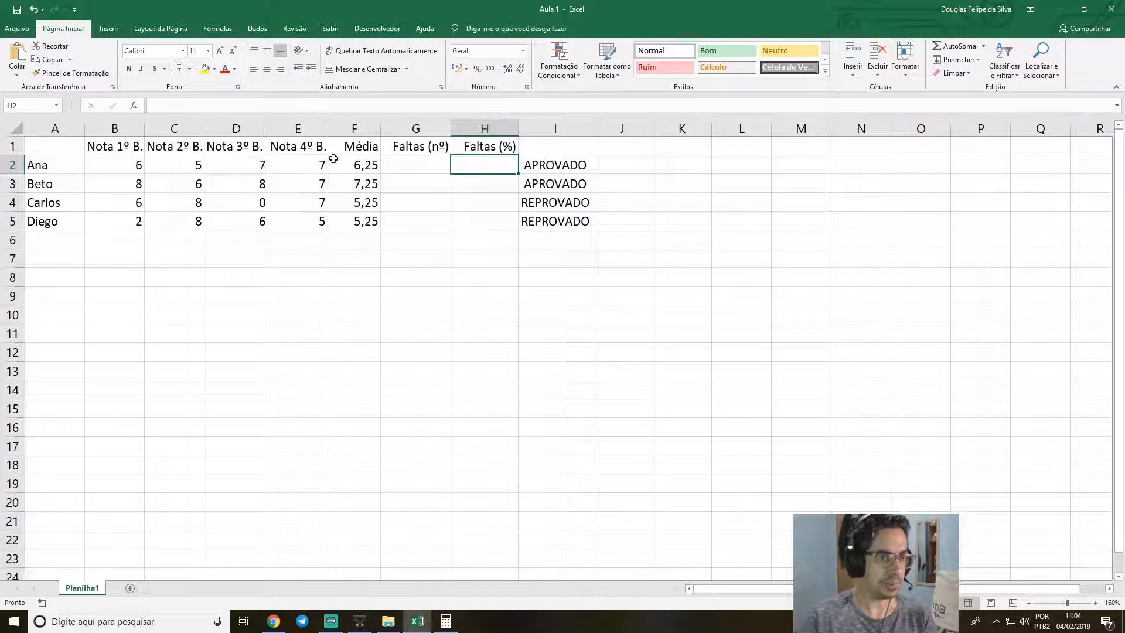
Enter the labels Notas in A7 and Máximo in A8 below the student table.
click(61, 260)
click(65, 281)
click(58, 262)
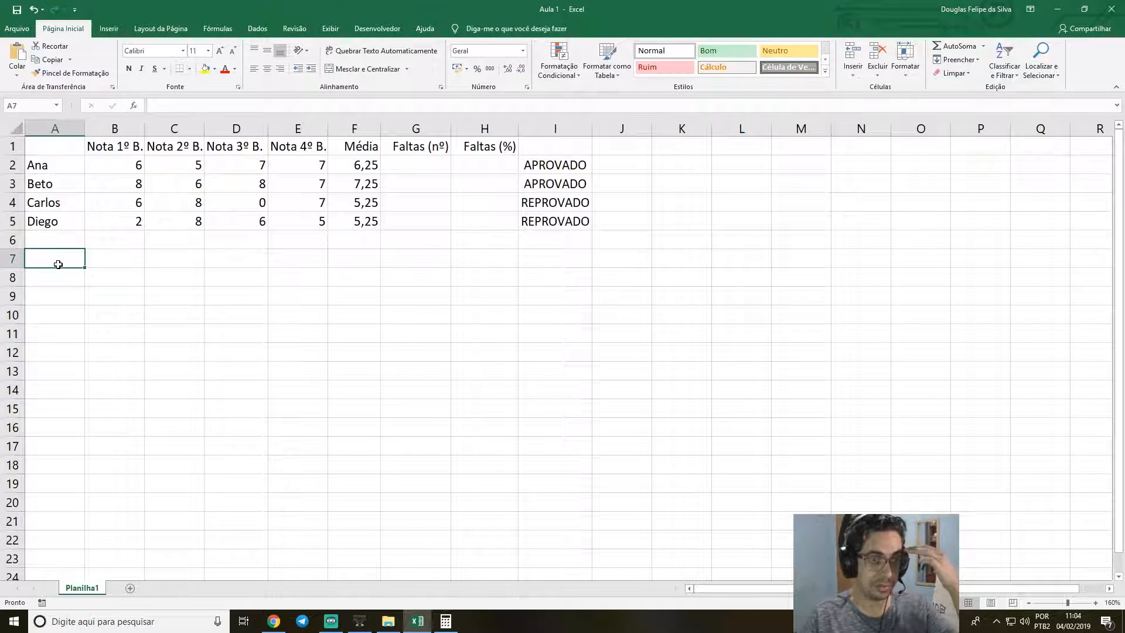
text(Notas)
key(Return)
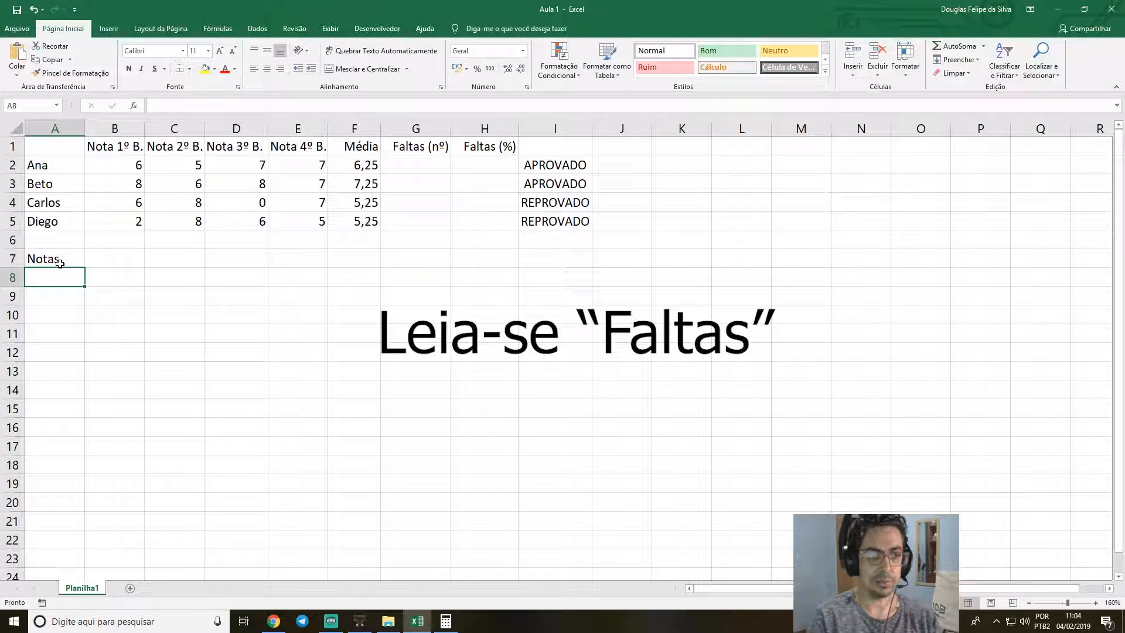
text(Máximo)
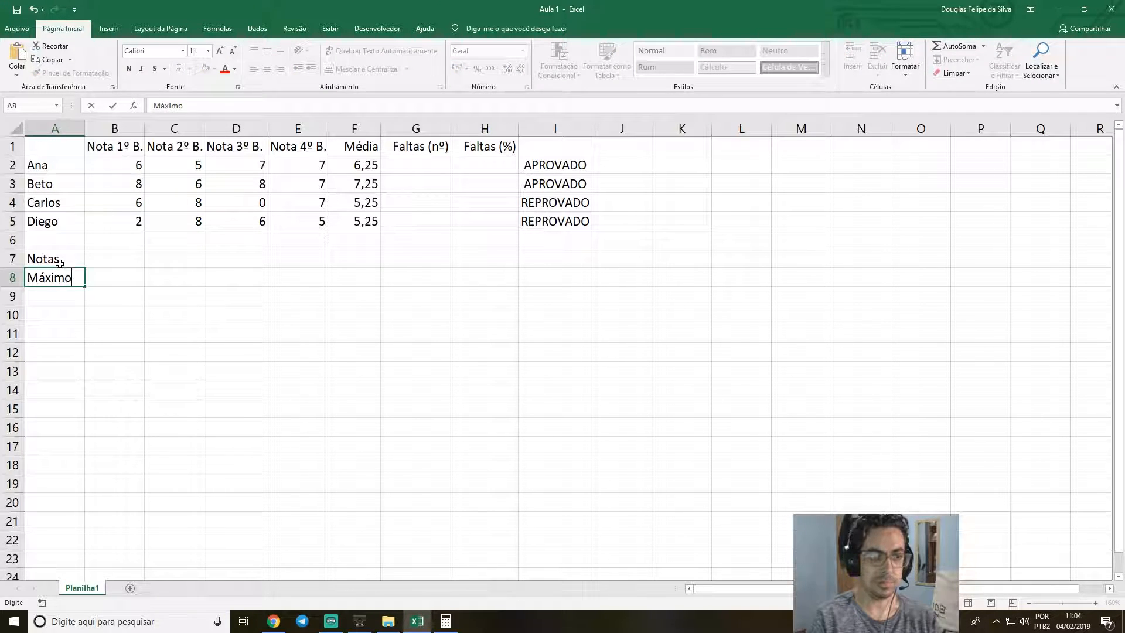
key(Return)
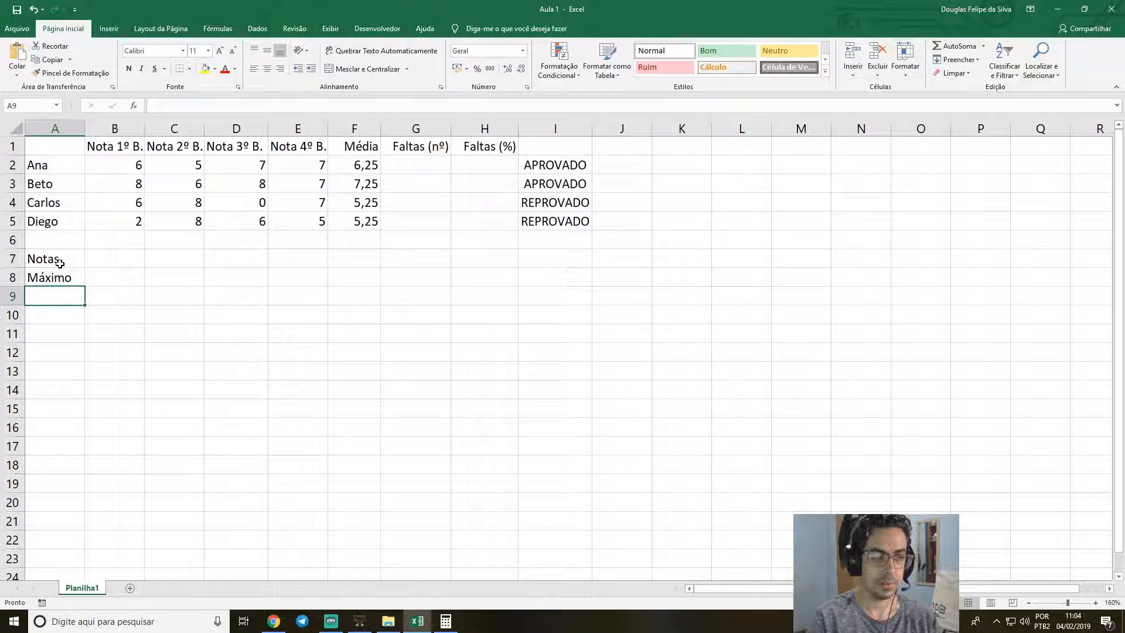
Add the label Total in A9 with the value 60 beside it in B9.
text(M)
key(BackSpace)
key(BackSpace)
text(Total)
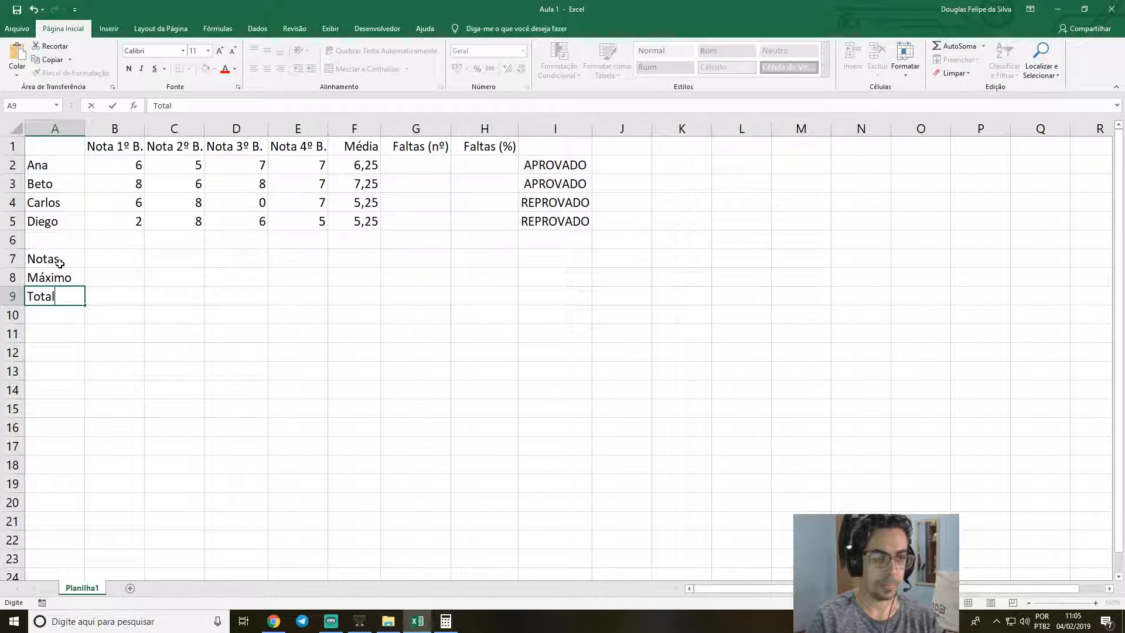
key(Tab)
text(15)
key(BackSpace)
key(BackSpace)
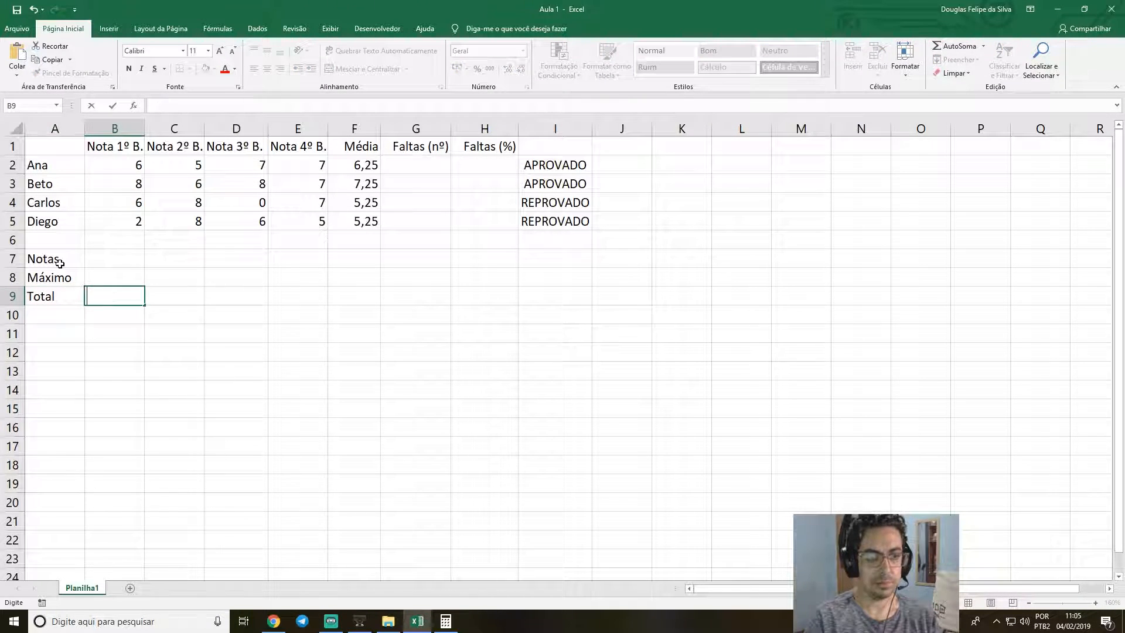
text(60)
key(Return)
key(Up)
key(Left)
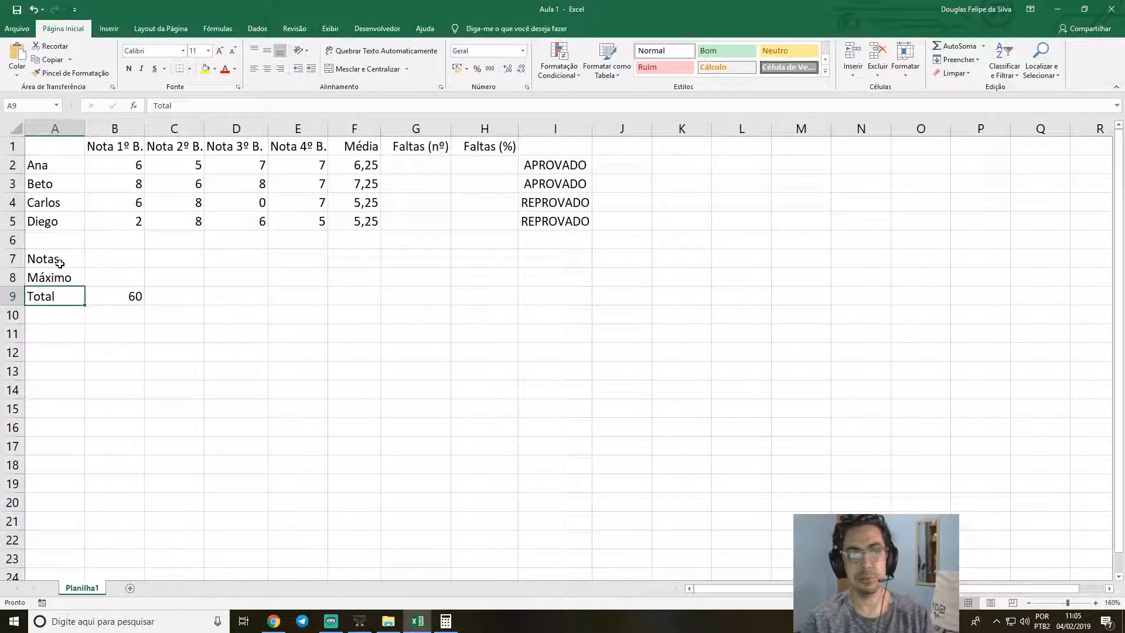
key(Right)
key(Left)
key(Right)
key(Left)
Enter 15 in B8 as the Máximo value.
key(Right)
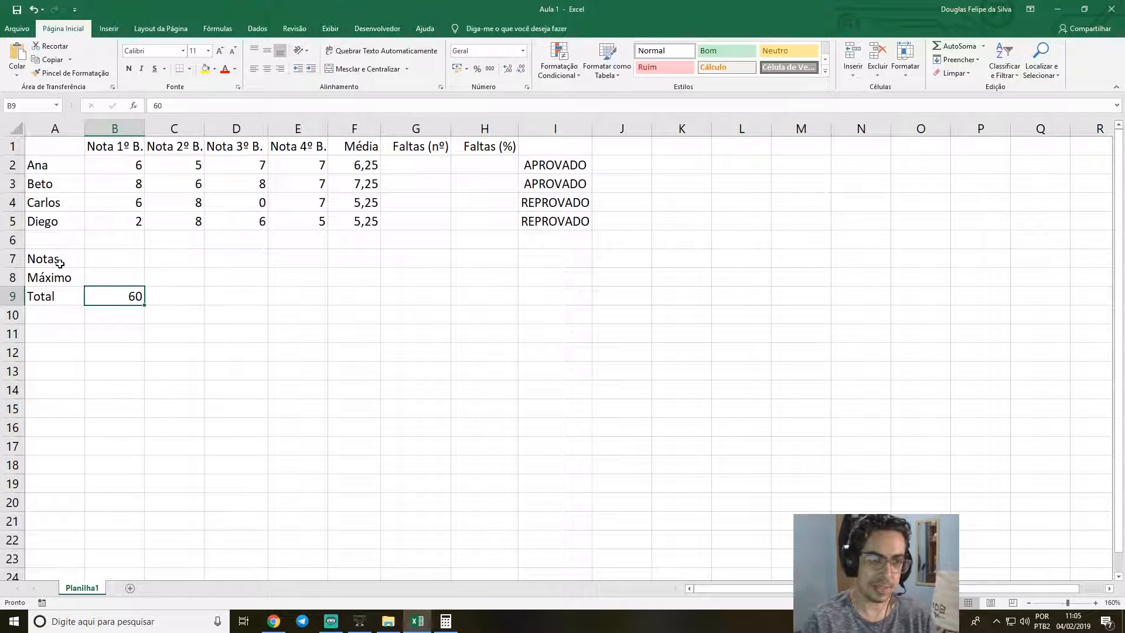
key(Up)
text(15)
key(Return)
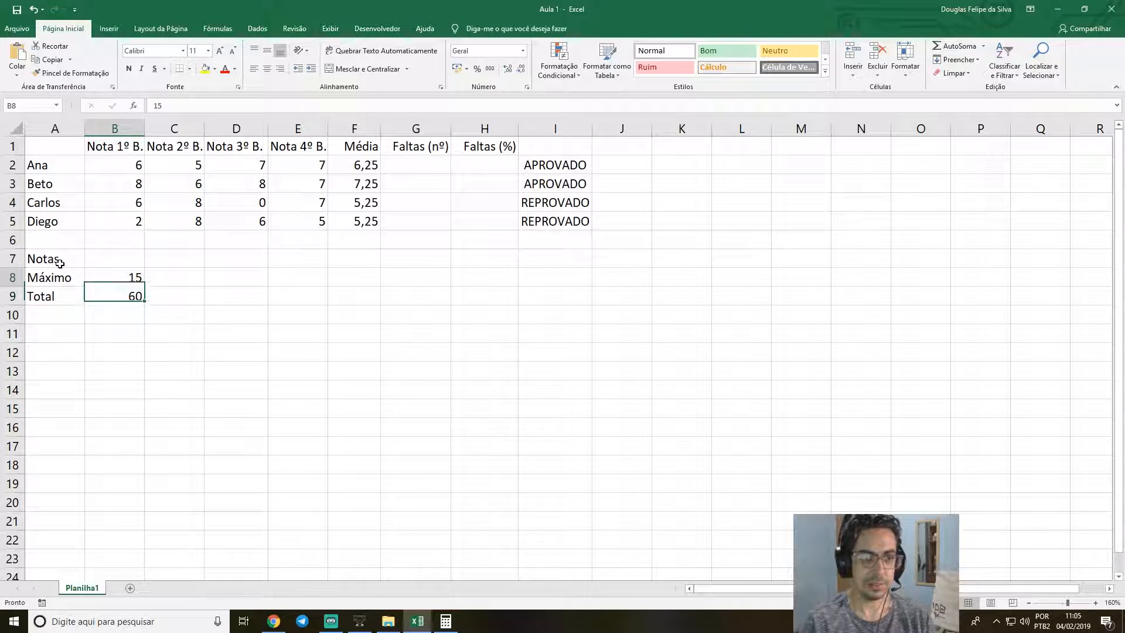
key(Up)
key(Right)
key(Left)
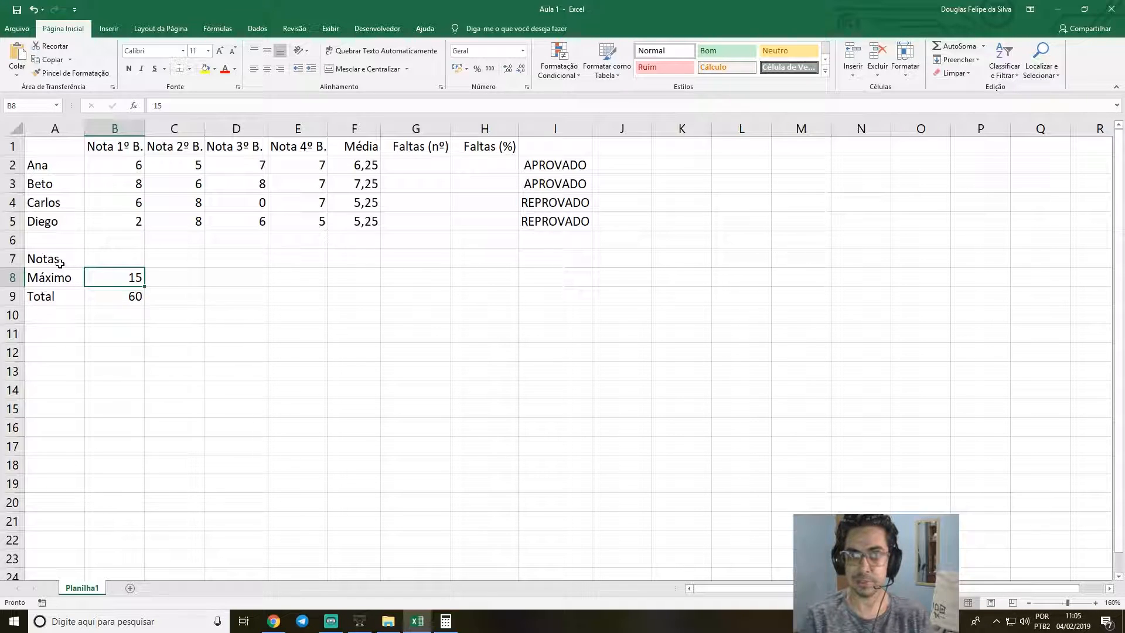
Narrow the Faltas (nº) and Faltas (%) columns slightly.
click(430, 167)
click(483, 163)
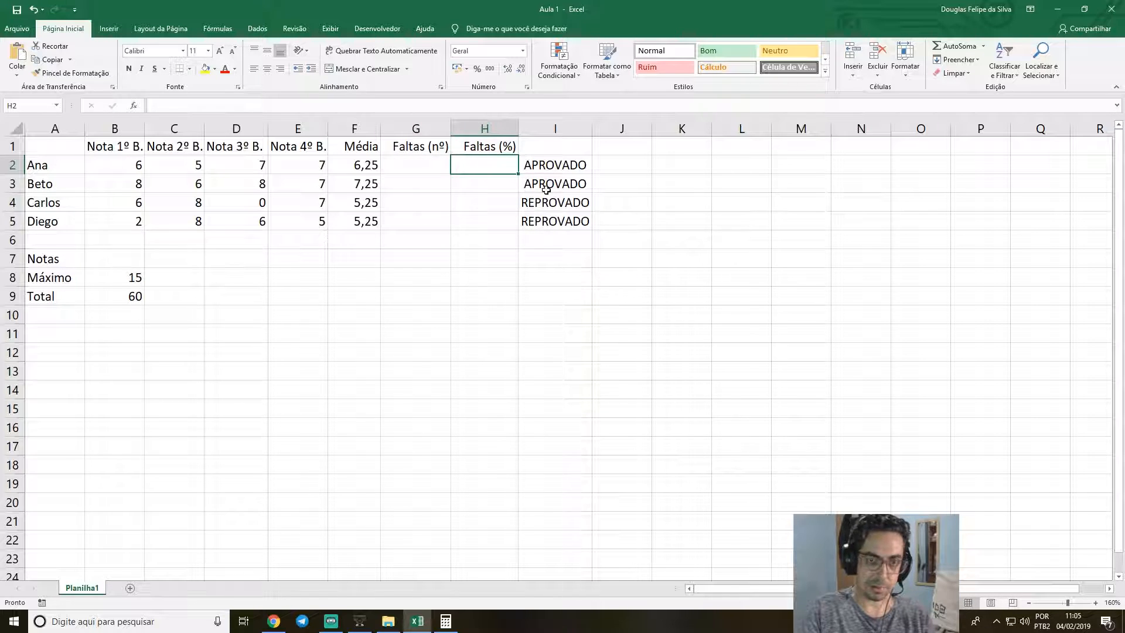
drag(451, 126, 447, 126)
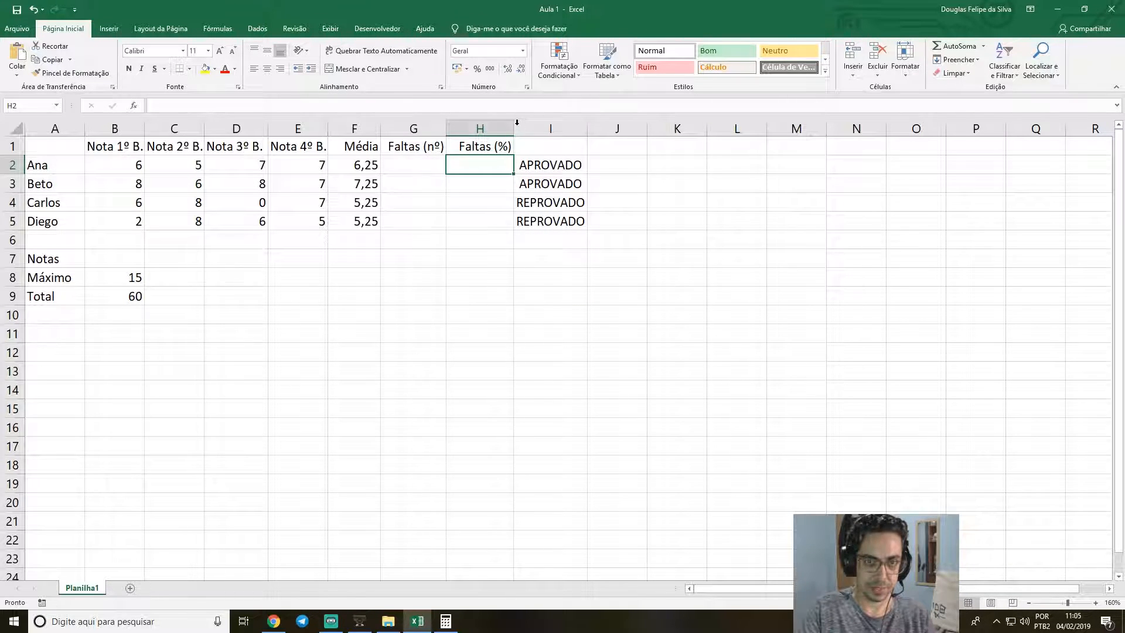
drag(514, 127, 509, 126)
double_click(483, 162)
text(áximo)
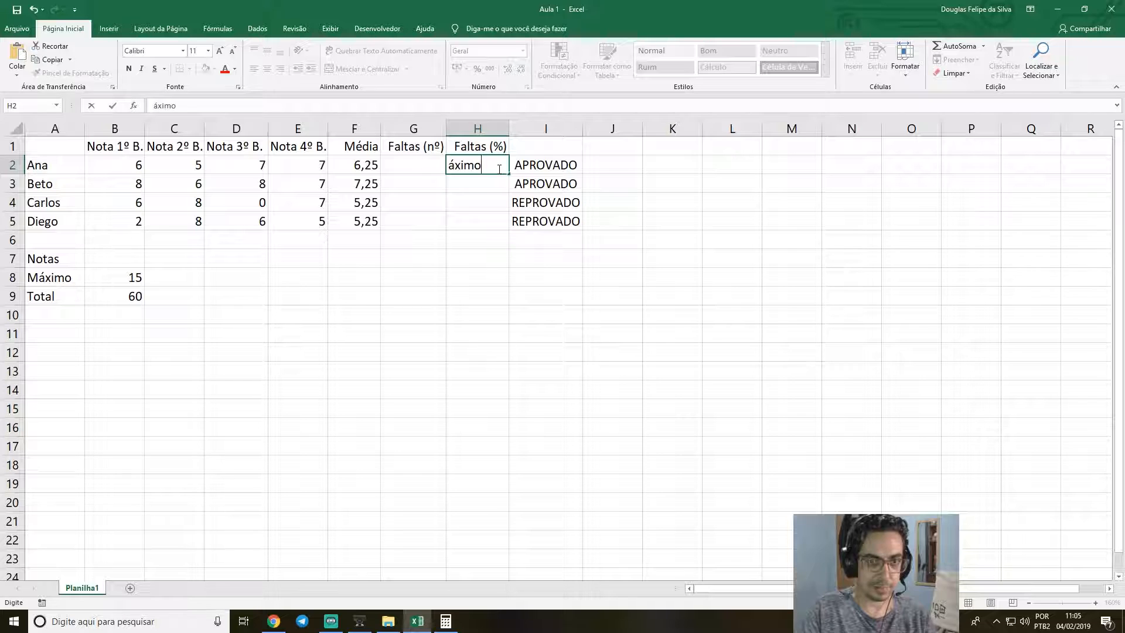
drag(482, 165, 363, 161)
key(BackSpace)
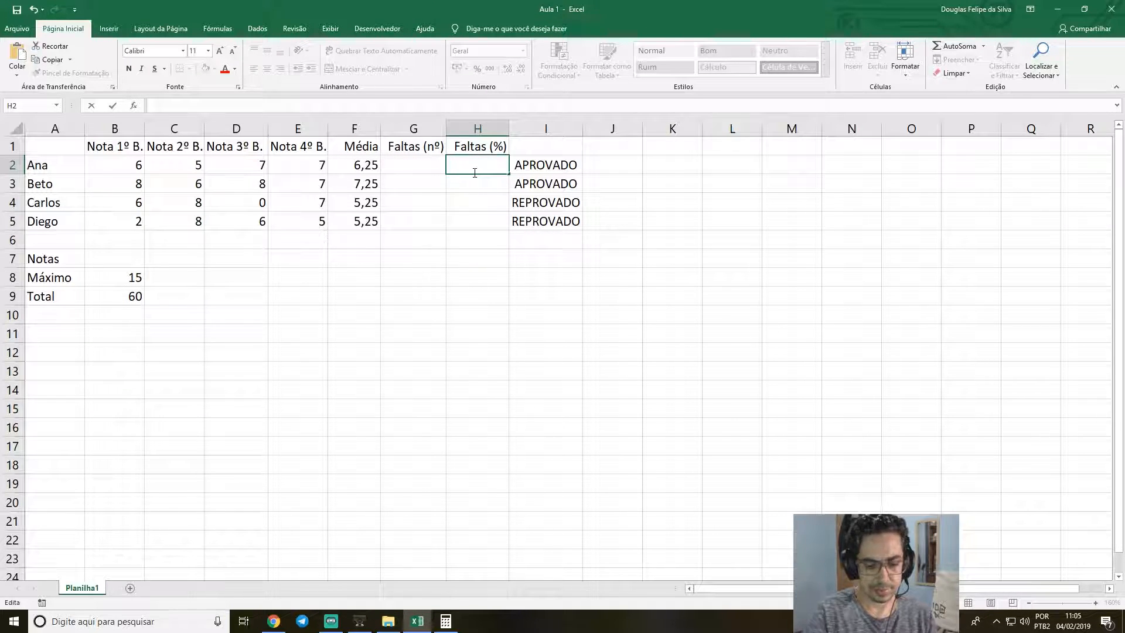
Enter the formula =100/B9*G2 in H2 to calculate the first student's absence percentage.
text(=100)
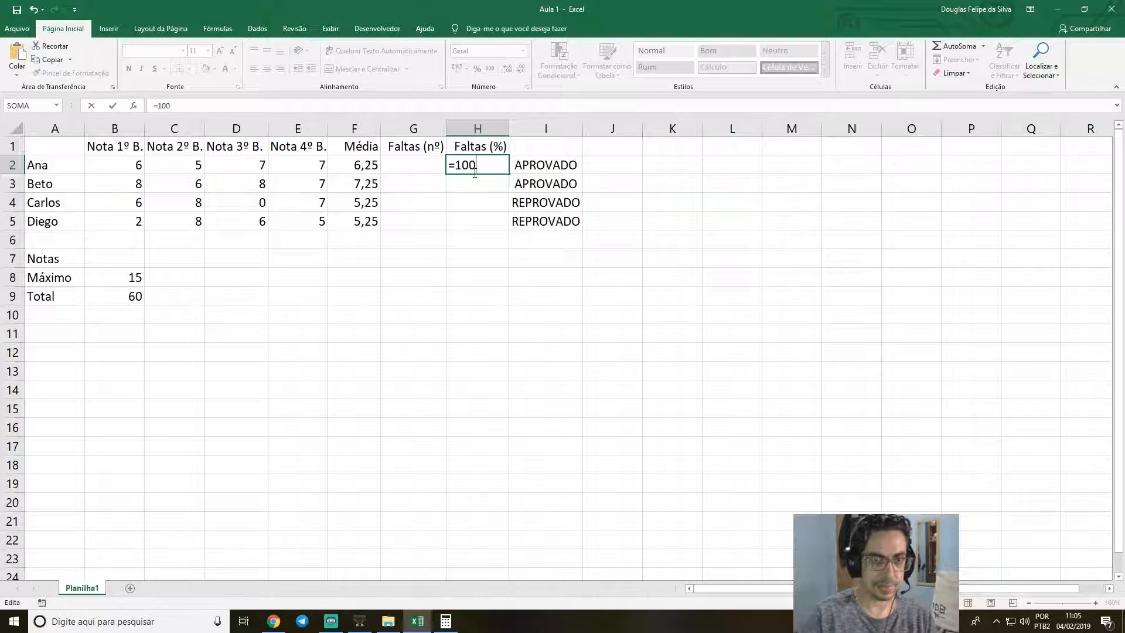
text(/)
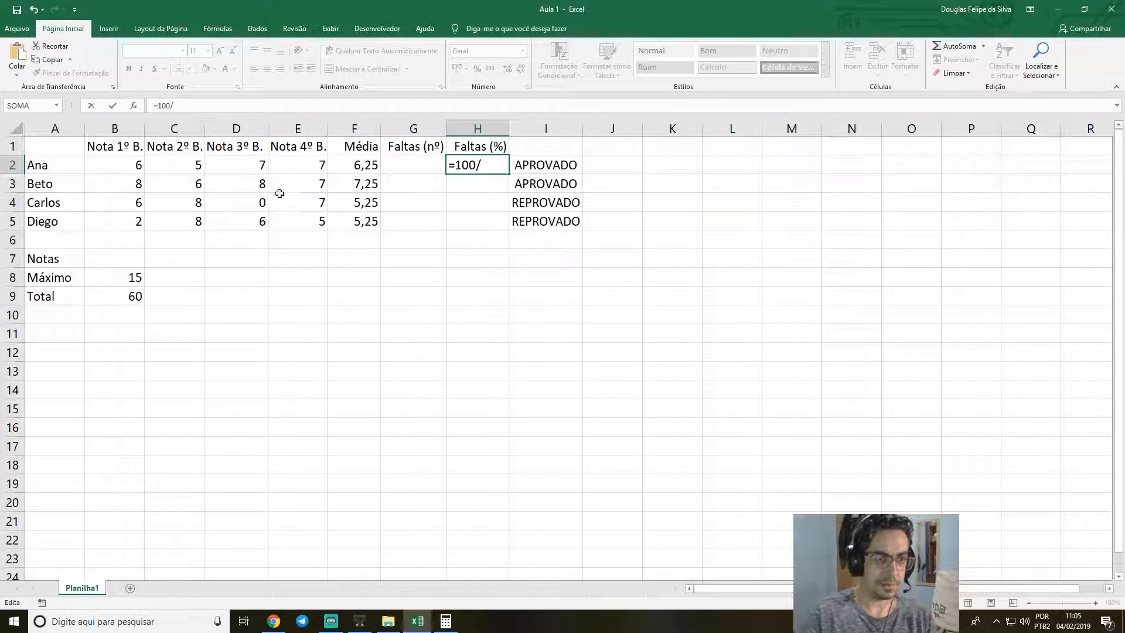
click(133, 298)
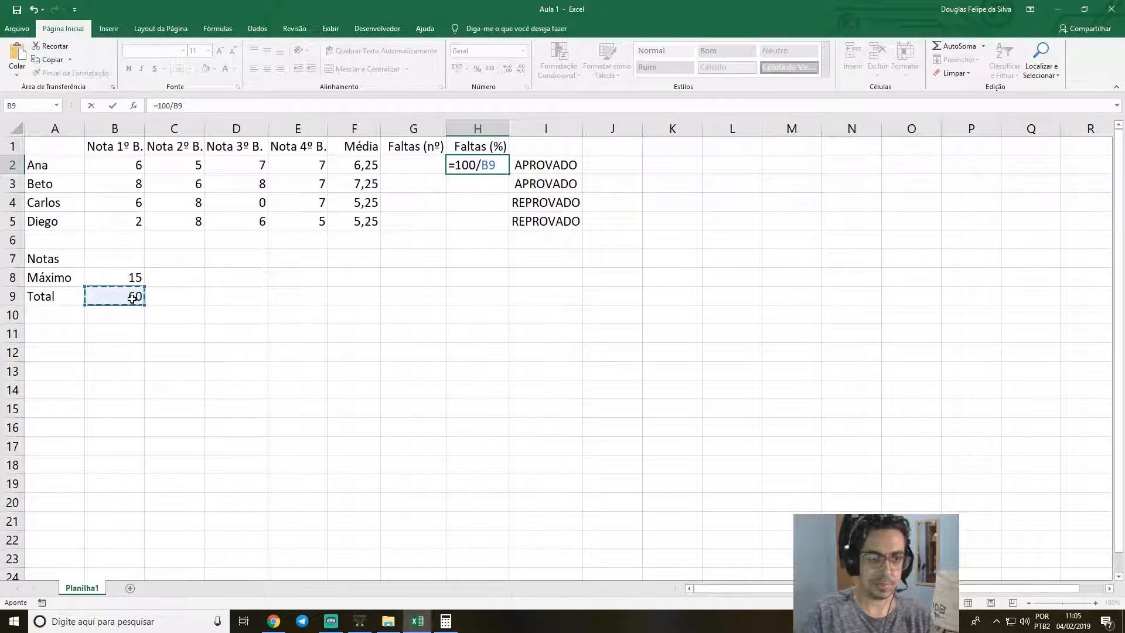
text(*)
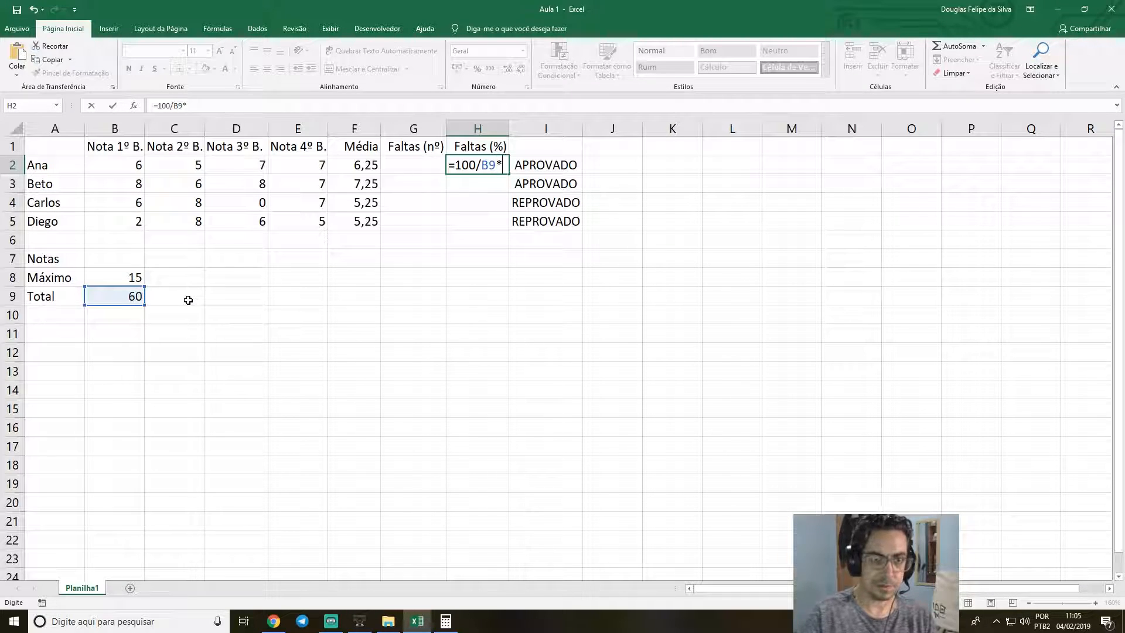
click(416, 165)
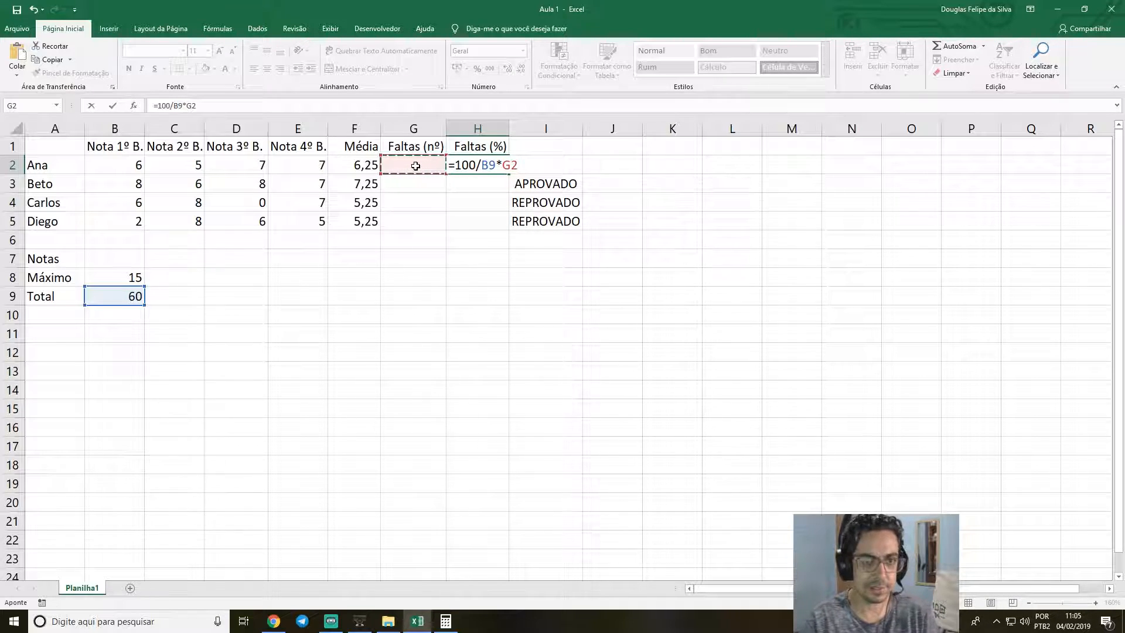
key(Return)
Enter 4 in G2 as the first student's number of absences.
click(416, 166)
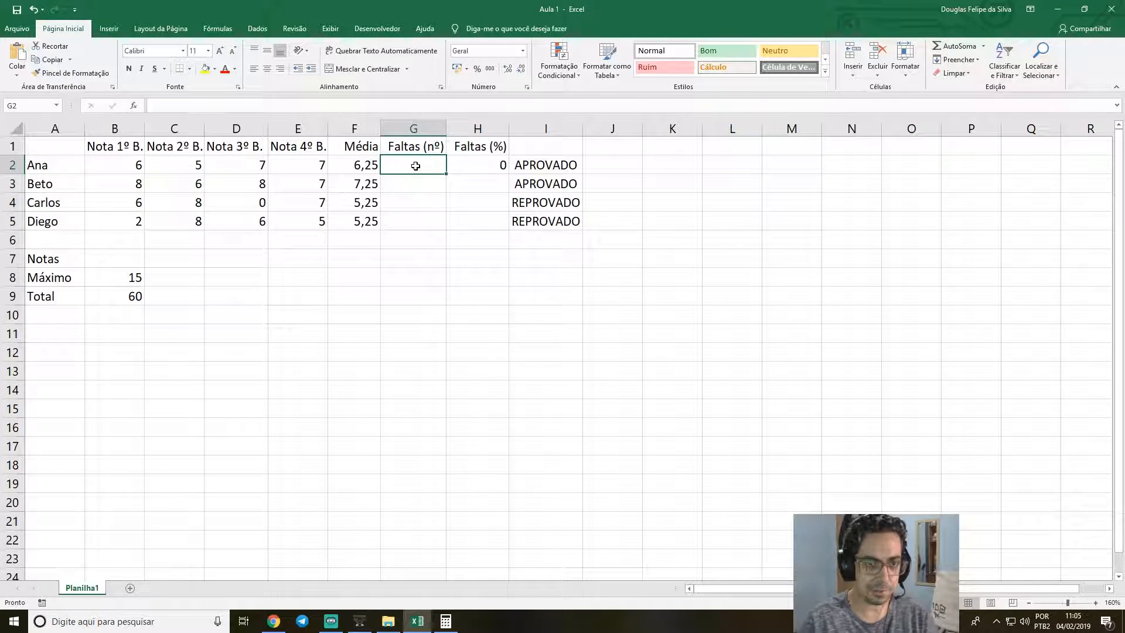
text(4)
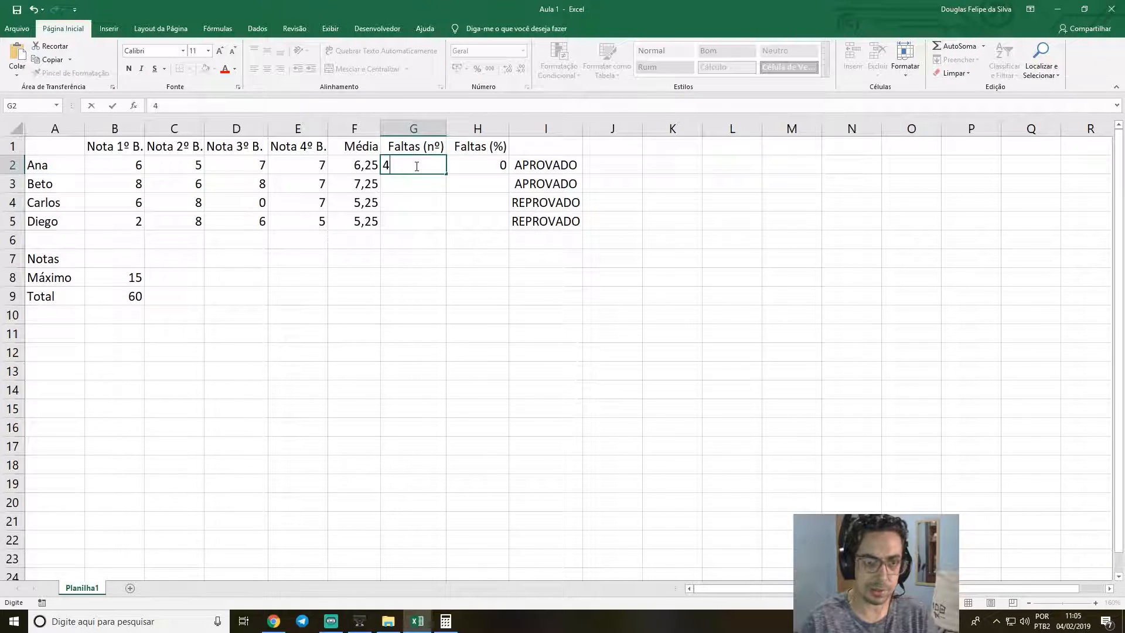
key(Return)
Reduce the absence percentage in H2 to two decimal places.
click(415, 166)
key(Right)
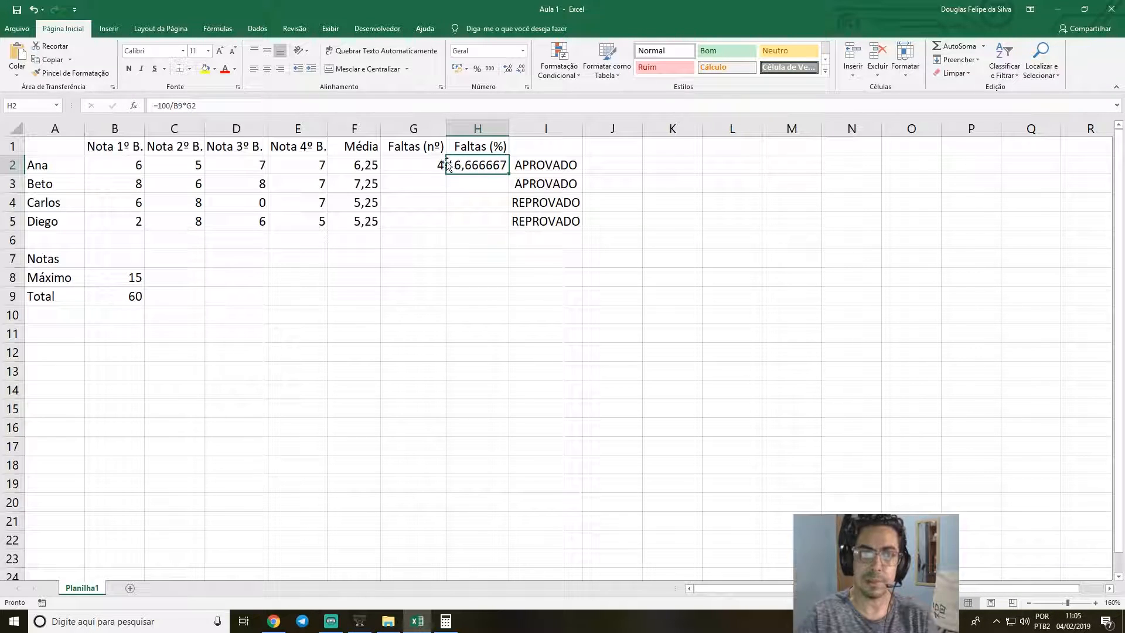
click(521, 70)
click(520, 70)
click(520, 70)
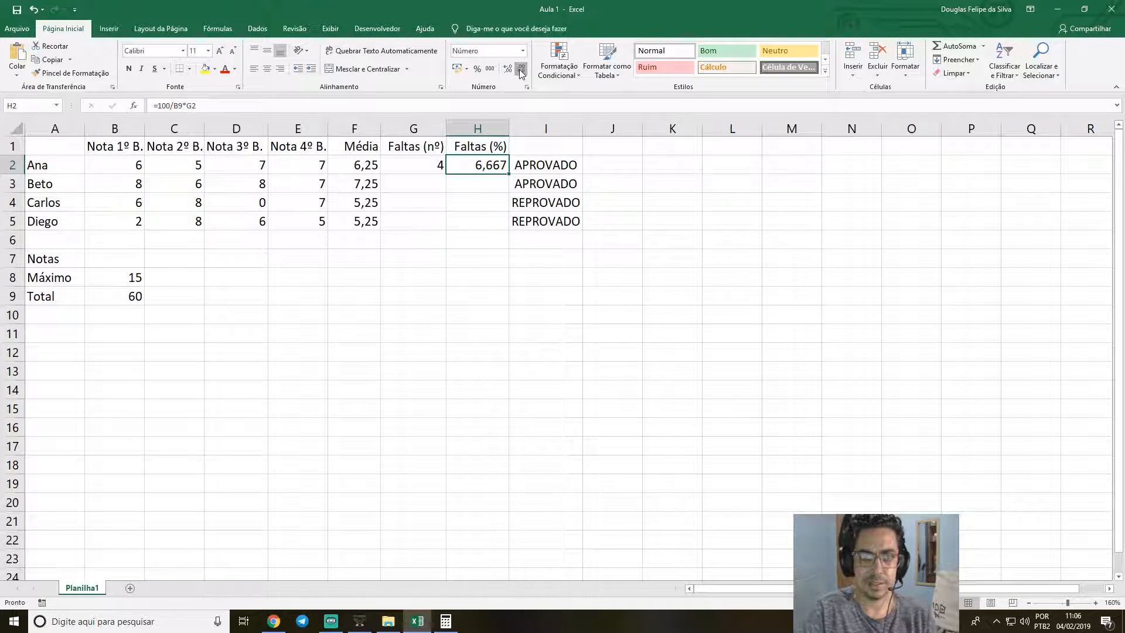
click(520, 70)
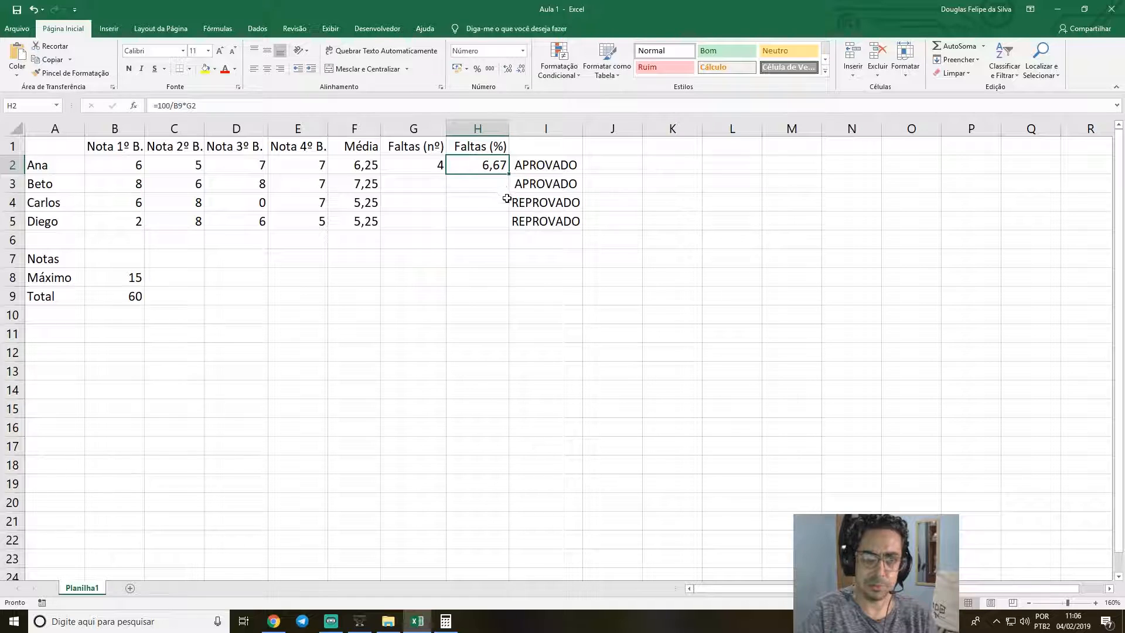
click(419, 166)
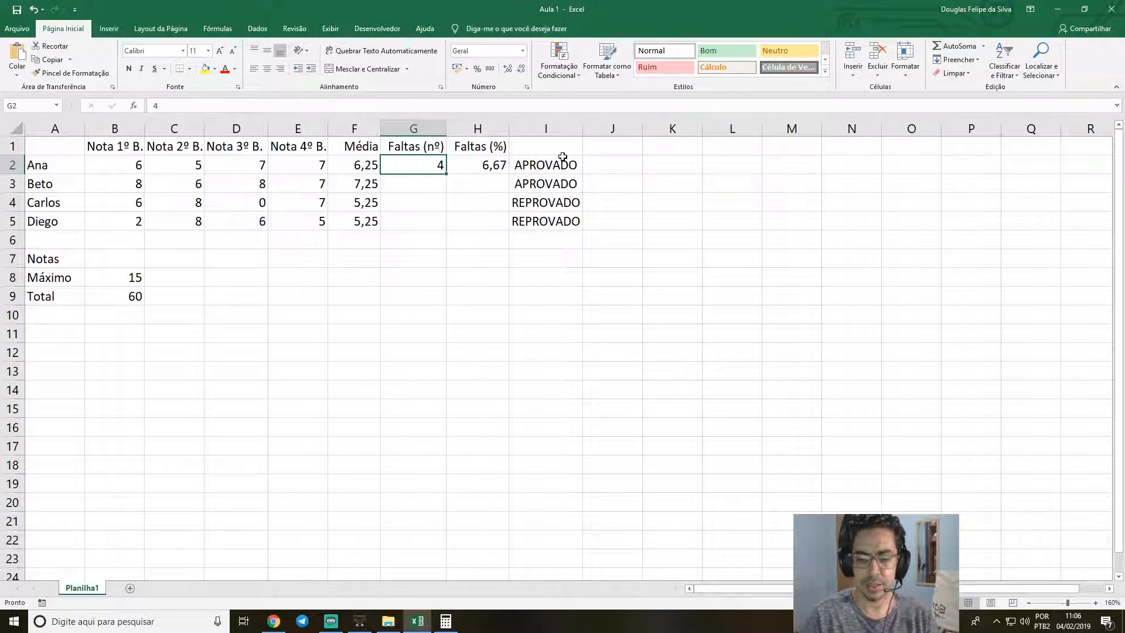
Test the first student's absence percentage by entering 8 and then 10 absences in G2.
text(8)
key(Return)
key(Up)
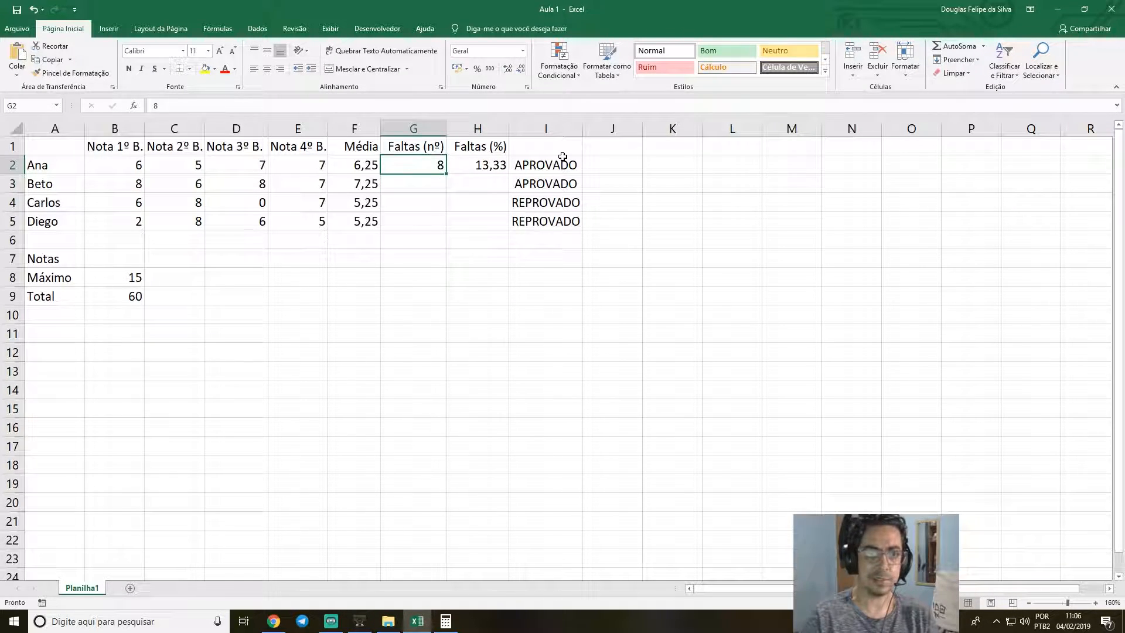
text(10)
key(Return)
key(Up)
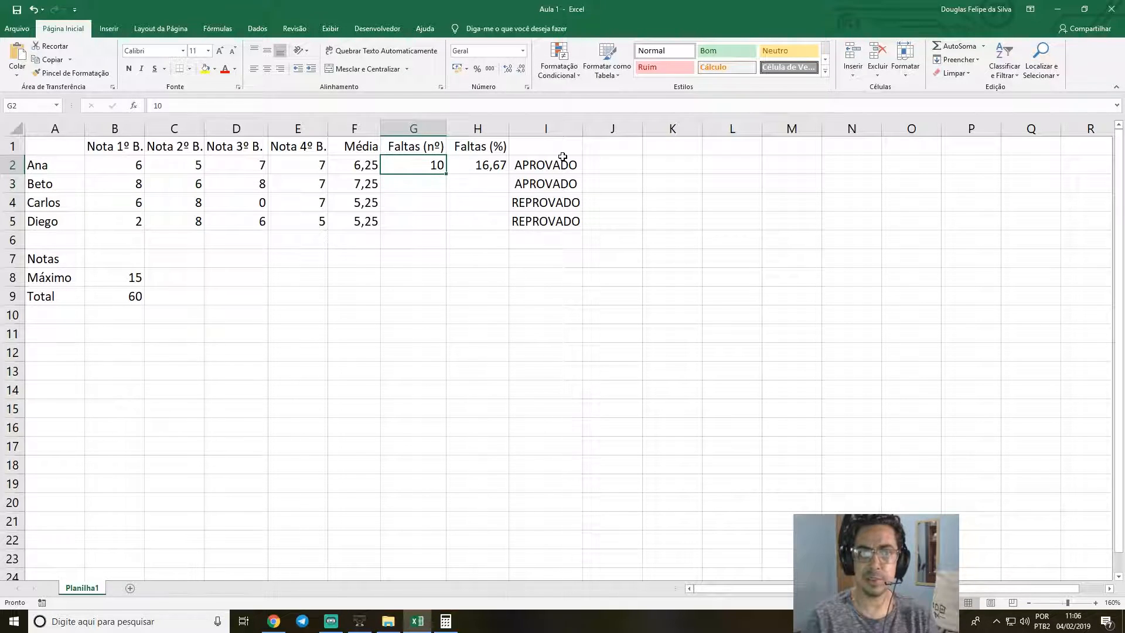
Set the first student's number of absences in G2 to 15.
text(15)
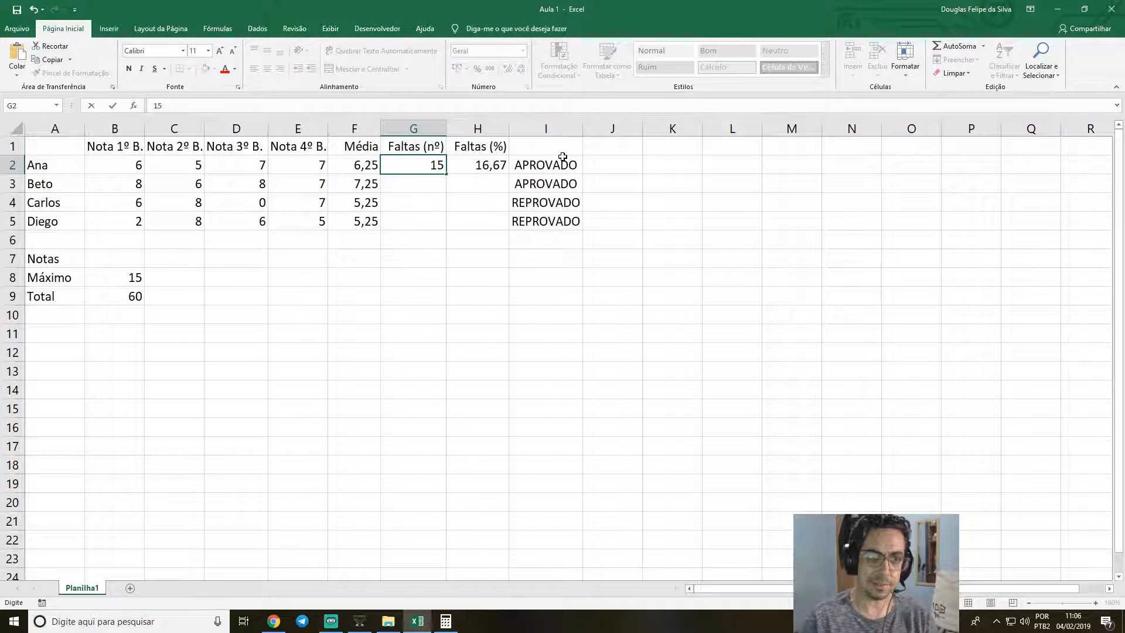
key(Return)
key(Up)
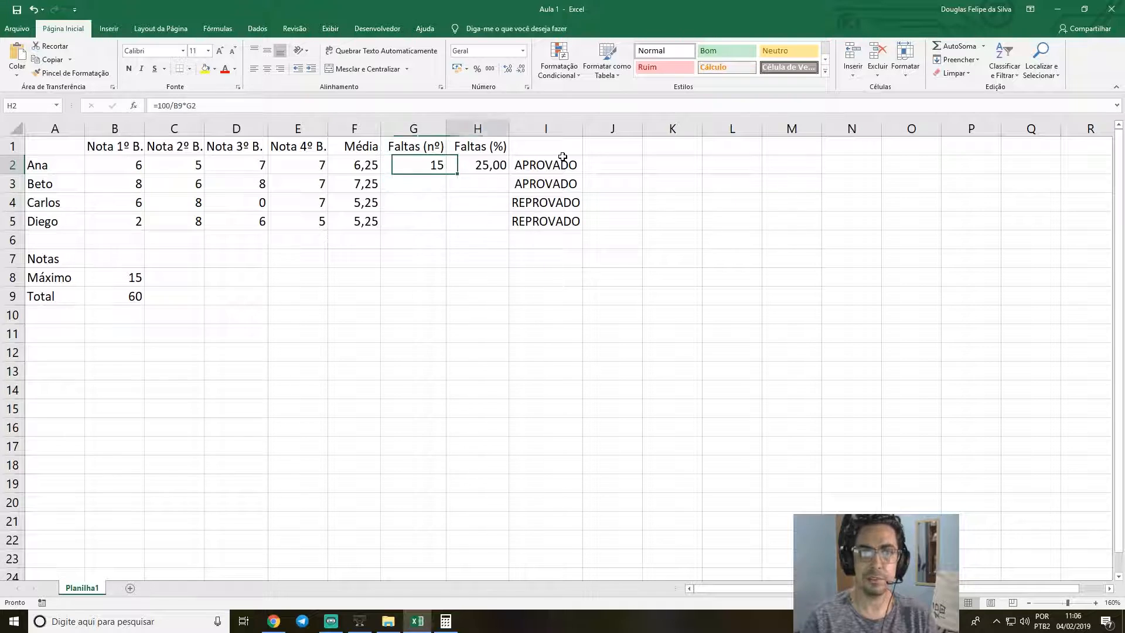
key(Right)
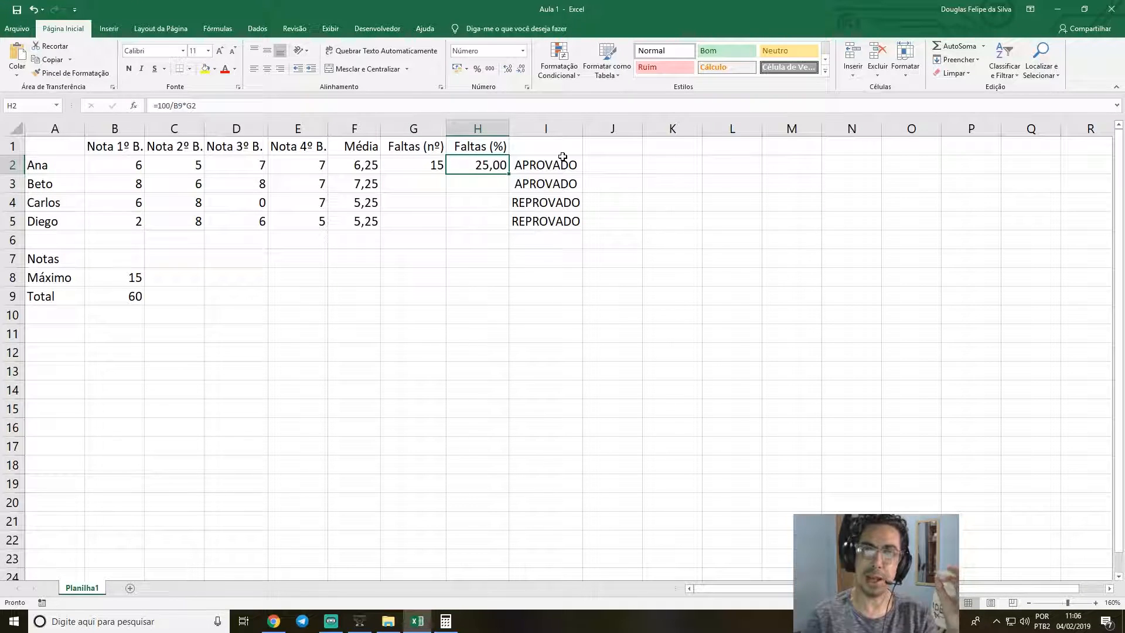
key(Left)
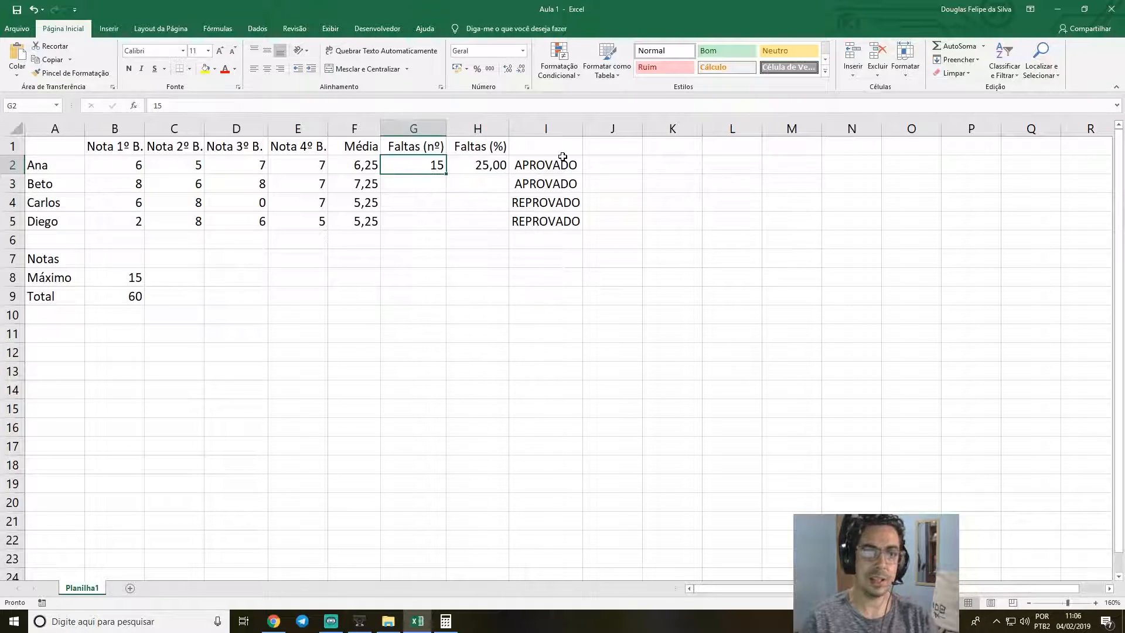
Try 16 absences in G2 for the first student, then restore the value to 15.
text(16)
key(Return)
key(Up)
key(Right)
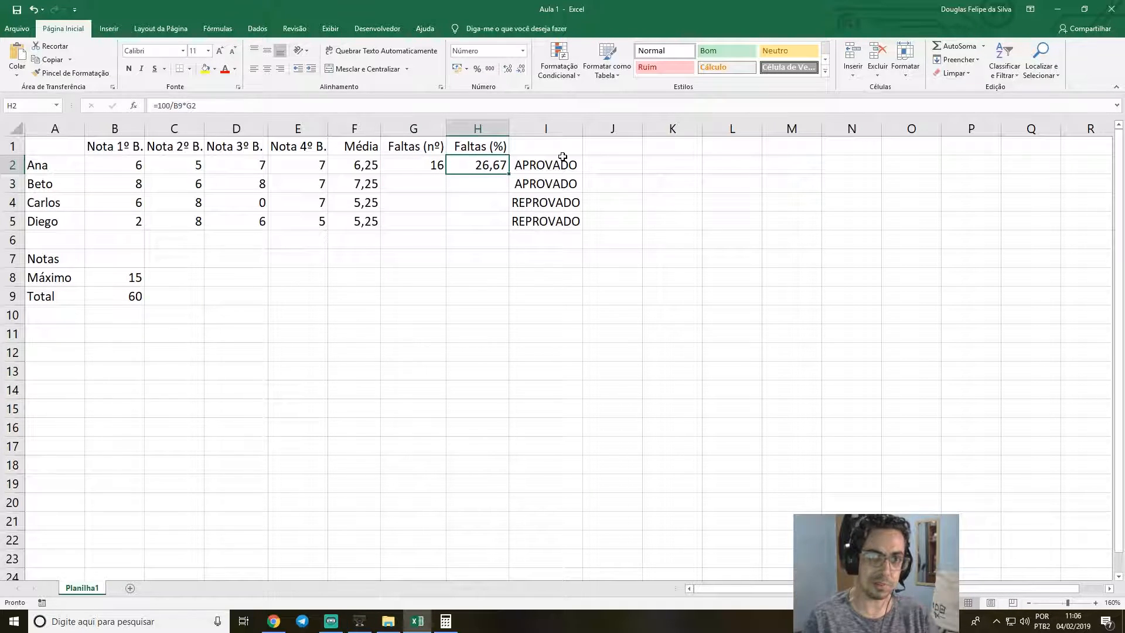
key(Left)
text(15)
key(Return)
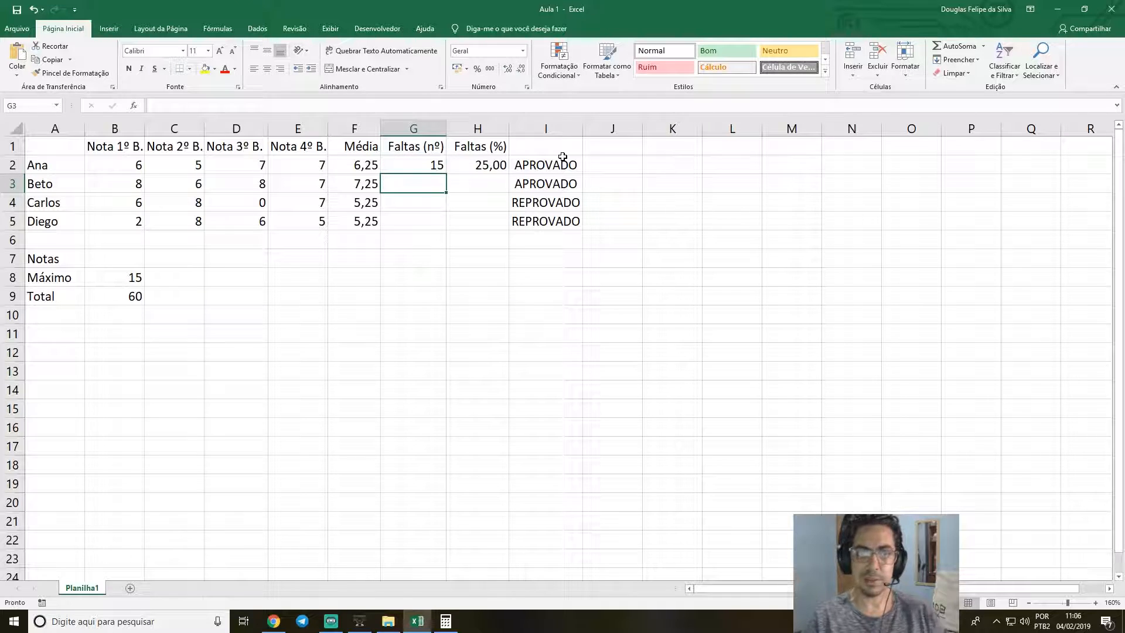
Delete the existing pass/fail formulas from cells I2 to I5.
key(Up)
key(Right)
key(Right)
key(Right)
key(Left)
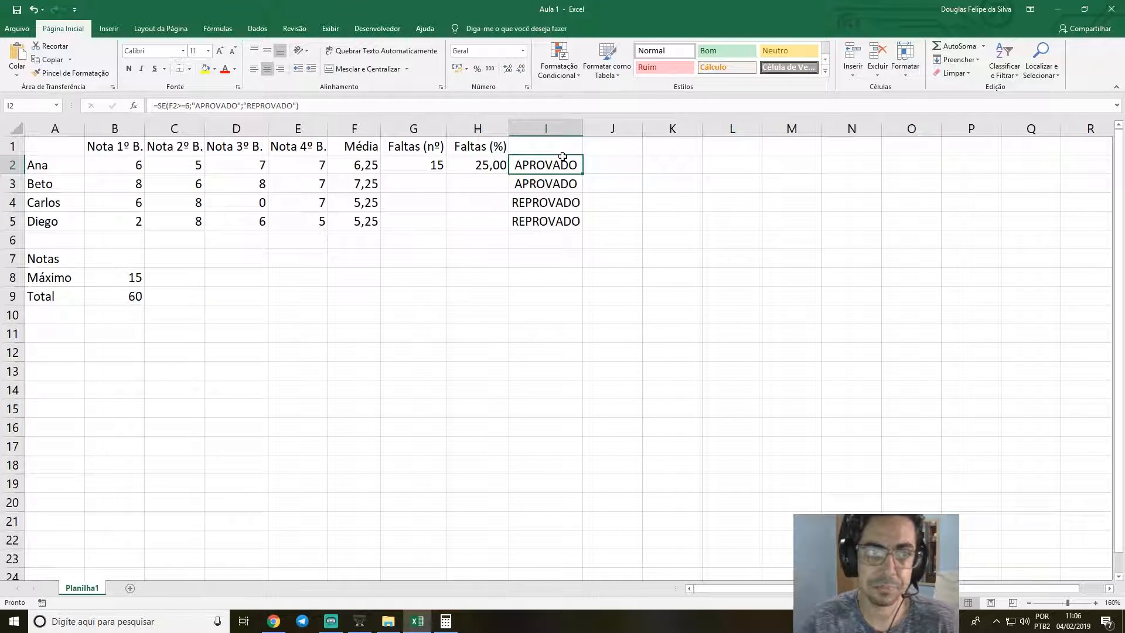
key(Delete)
key(Down)
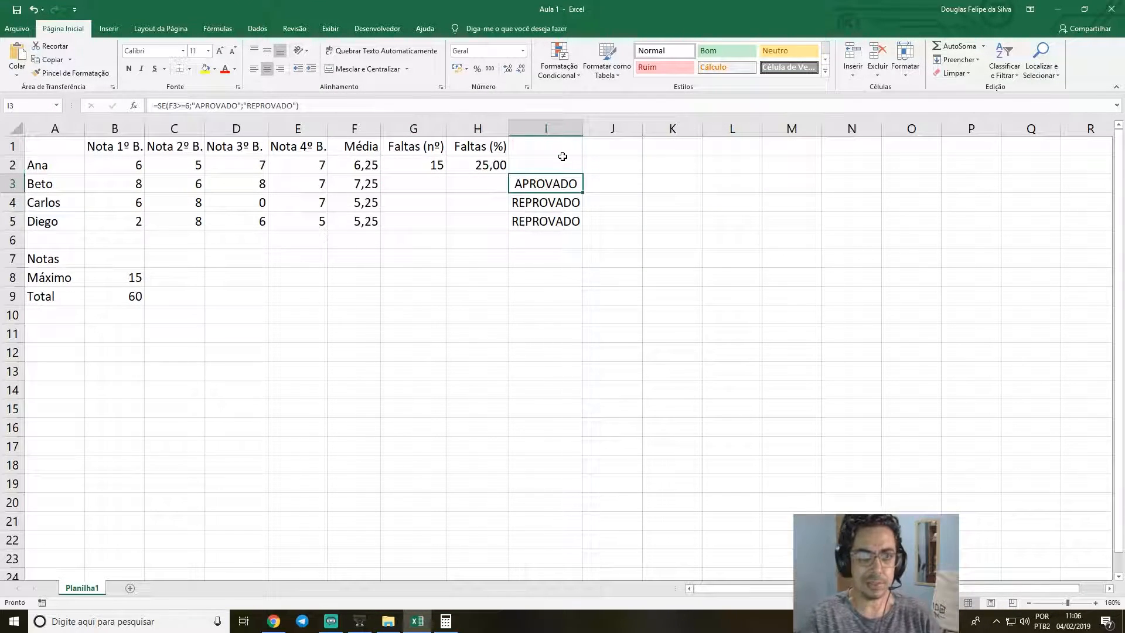
key(Delete)
key(Down)
key(Delete)
key(Down)
key(Delete)
key(Up)
key(Up)
key(Up)
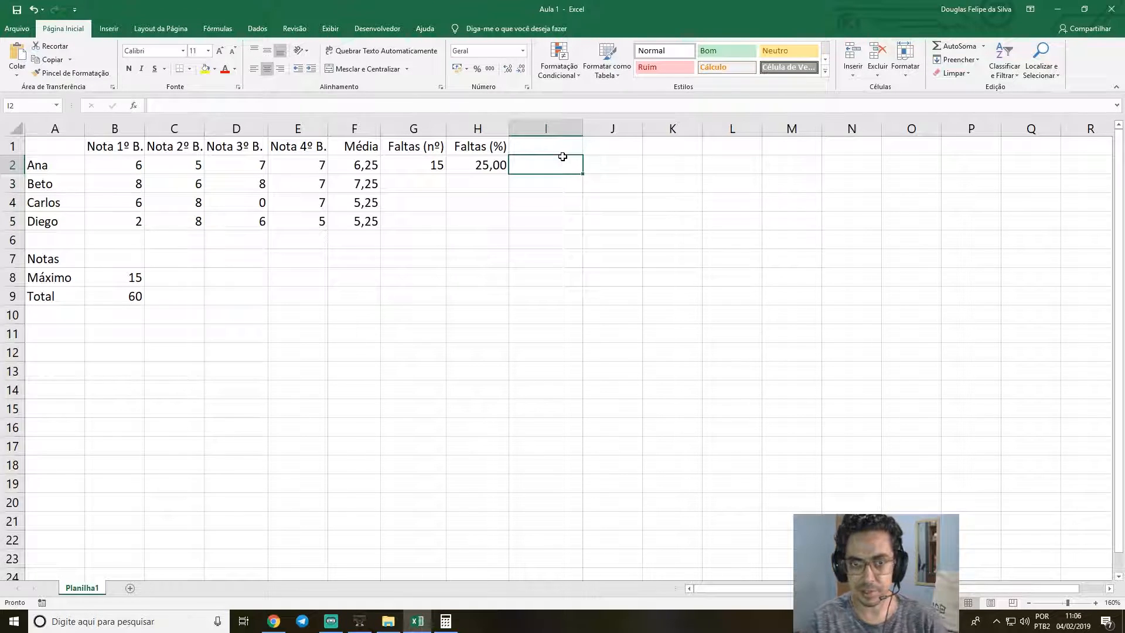
Start a new formula in I2 with an E function nested as the logical test of SE: =SE(E(.
text(=)
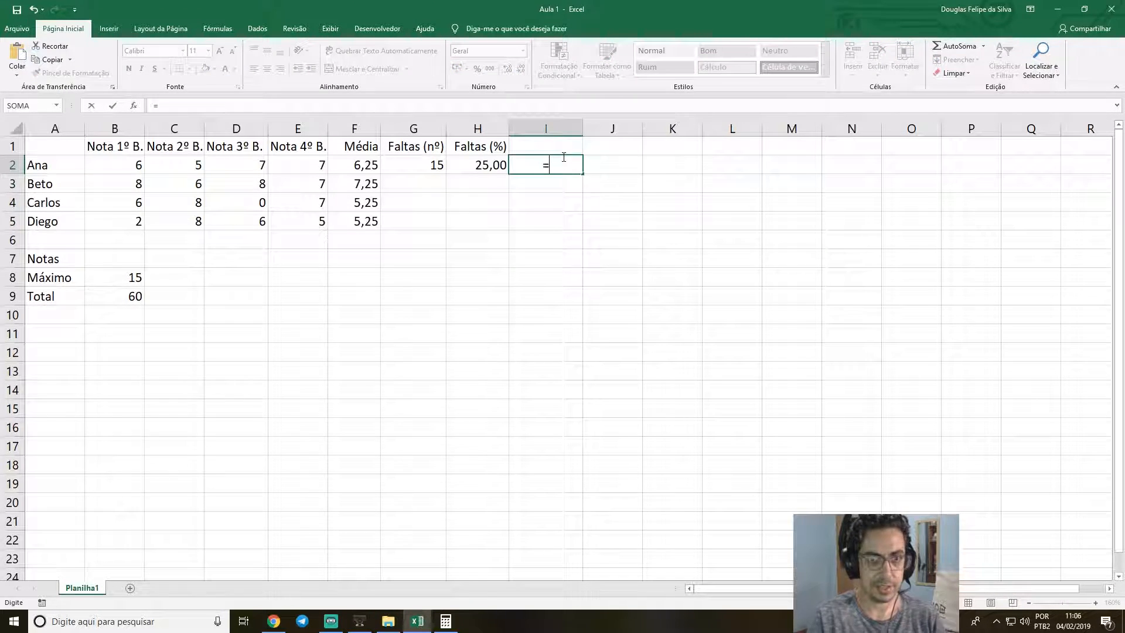
text(SE)
key(BackSpace)
key(BackSpace)
text(SE)
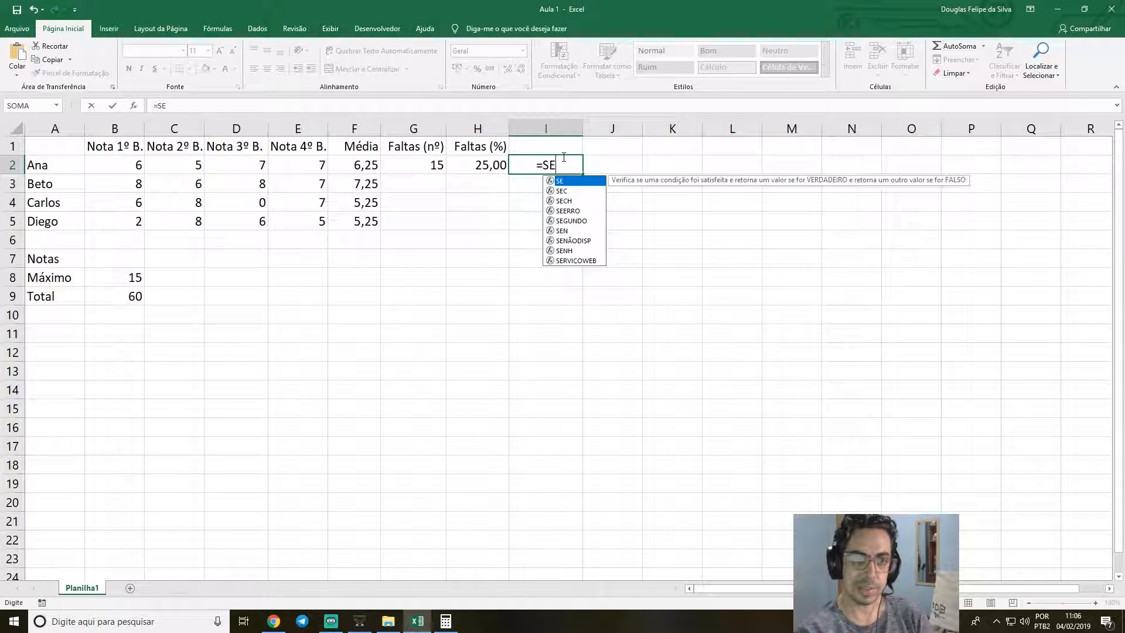
text())
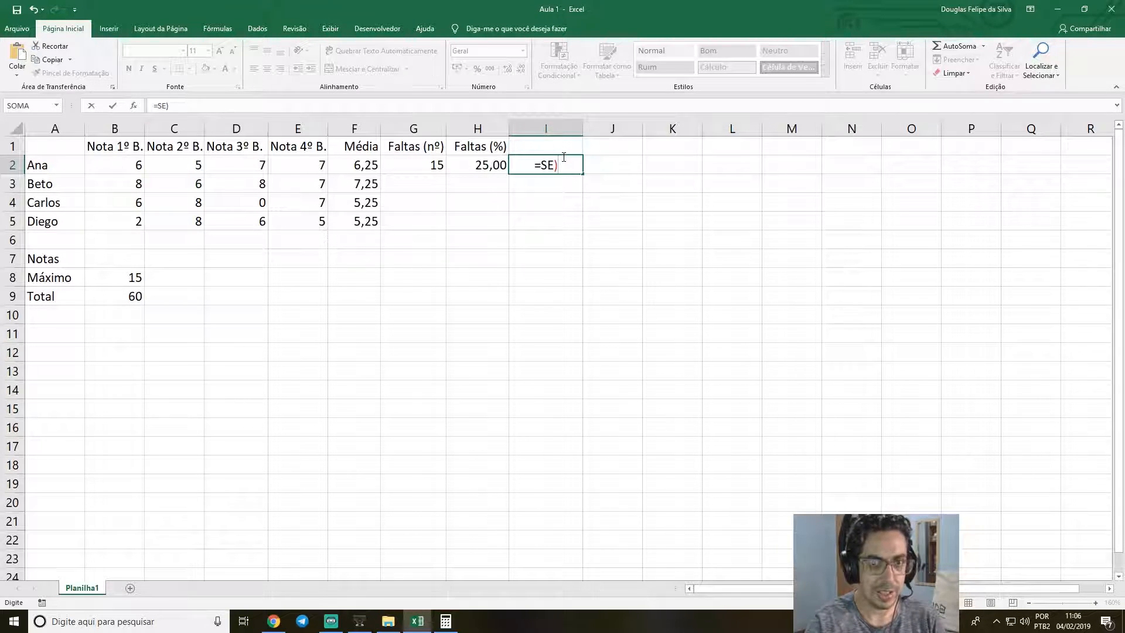
key(BackSpace)
text(_)
key(BackSpace)
text(()
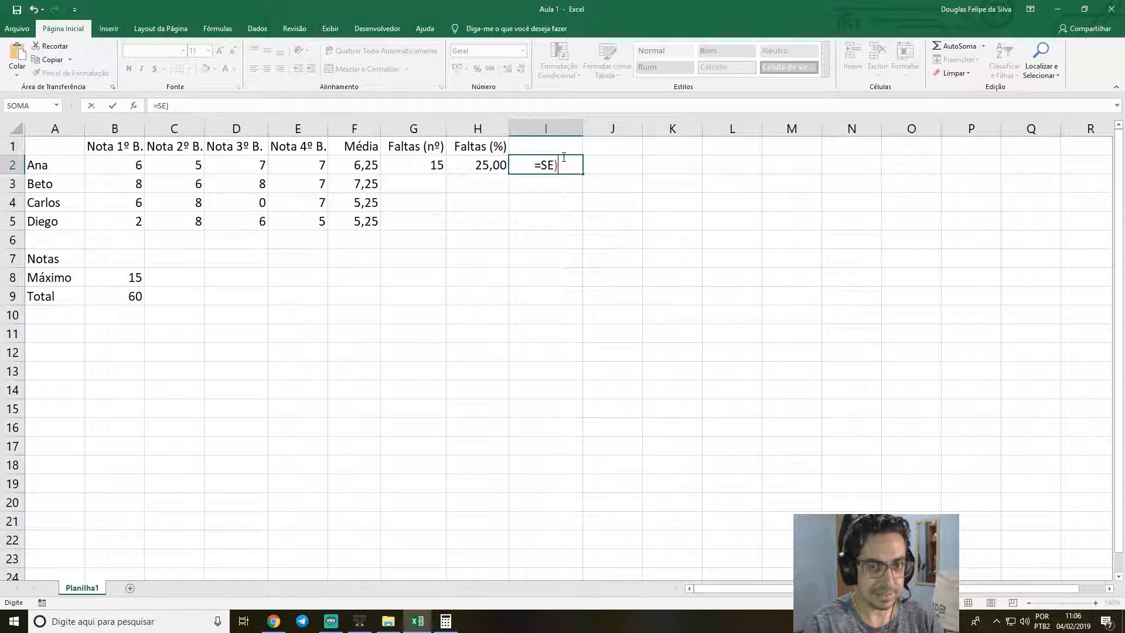
text(E)
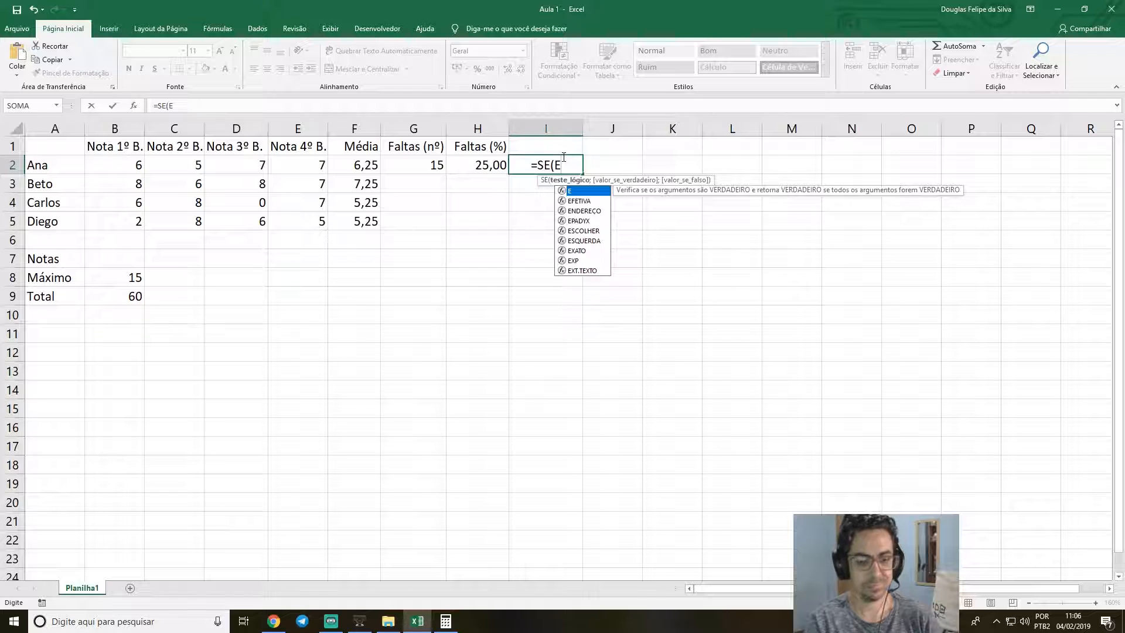
text(_)
key(BackSpace)
text(_)
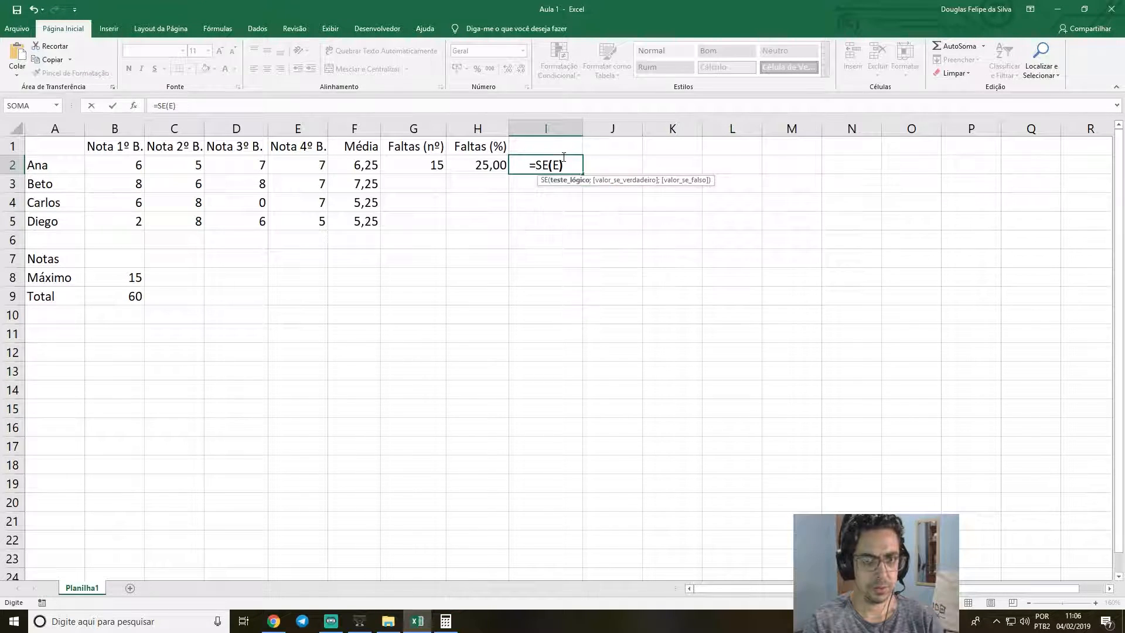
key(BackSpace)
text(()
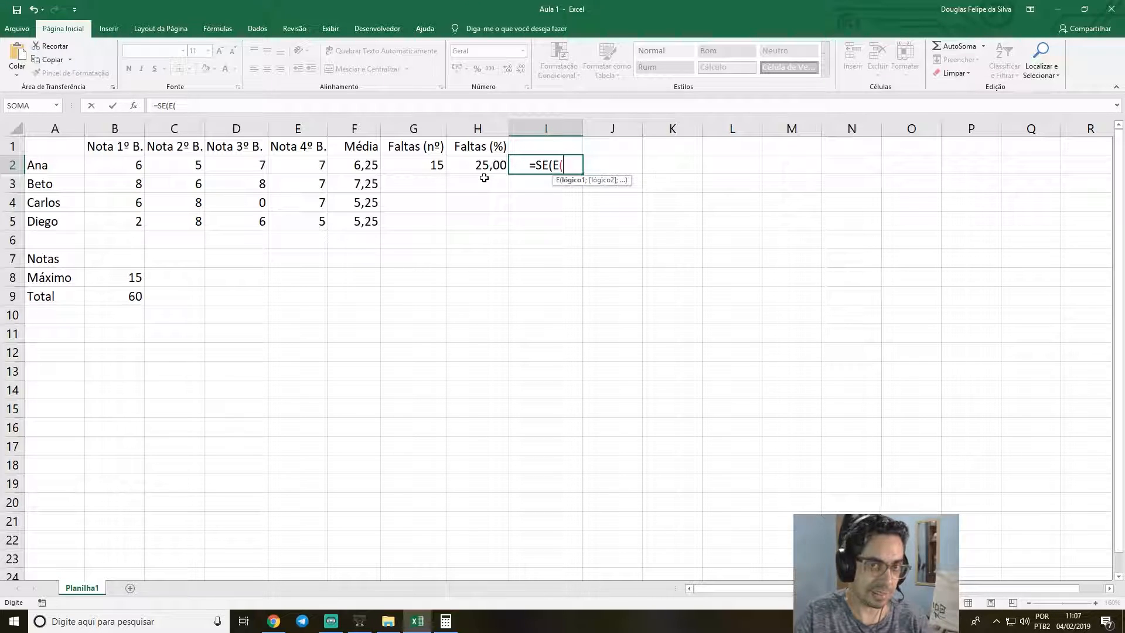
Add the conditions F2>=6 and H2<=25 to the E function in I2 and close its parenthesis.
click(361, 167)
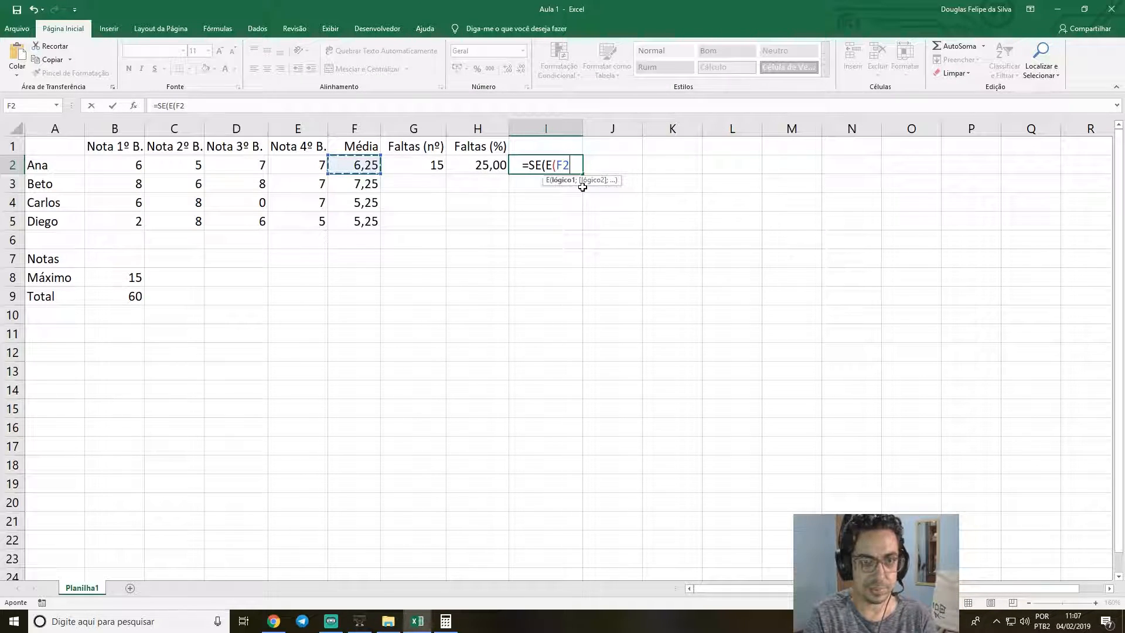
text(>=)
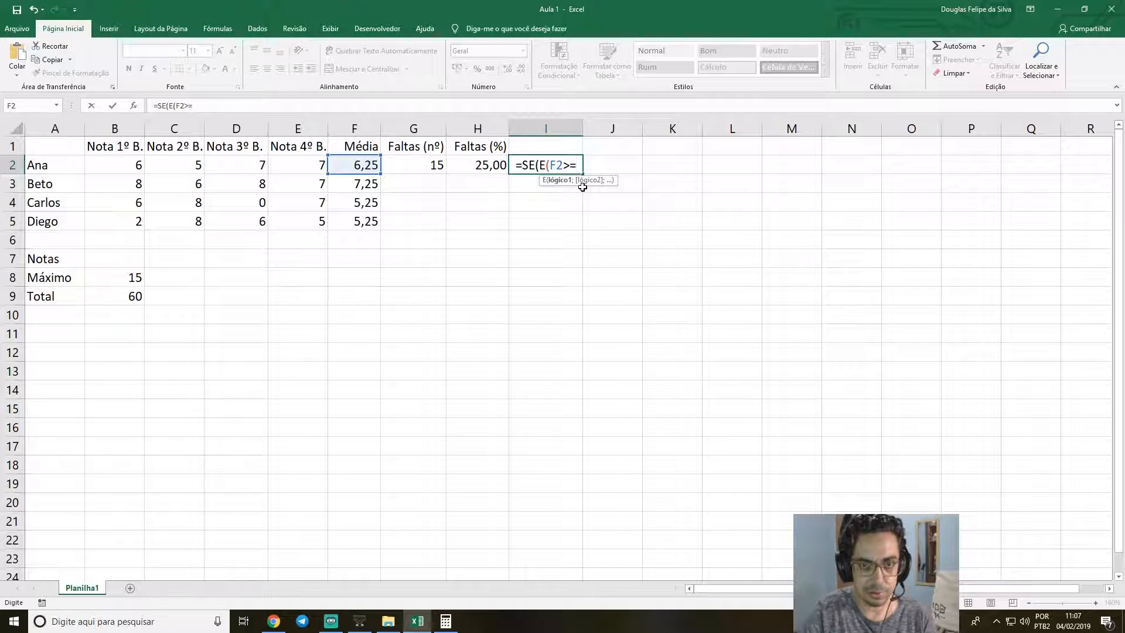
text(6;)
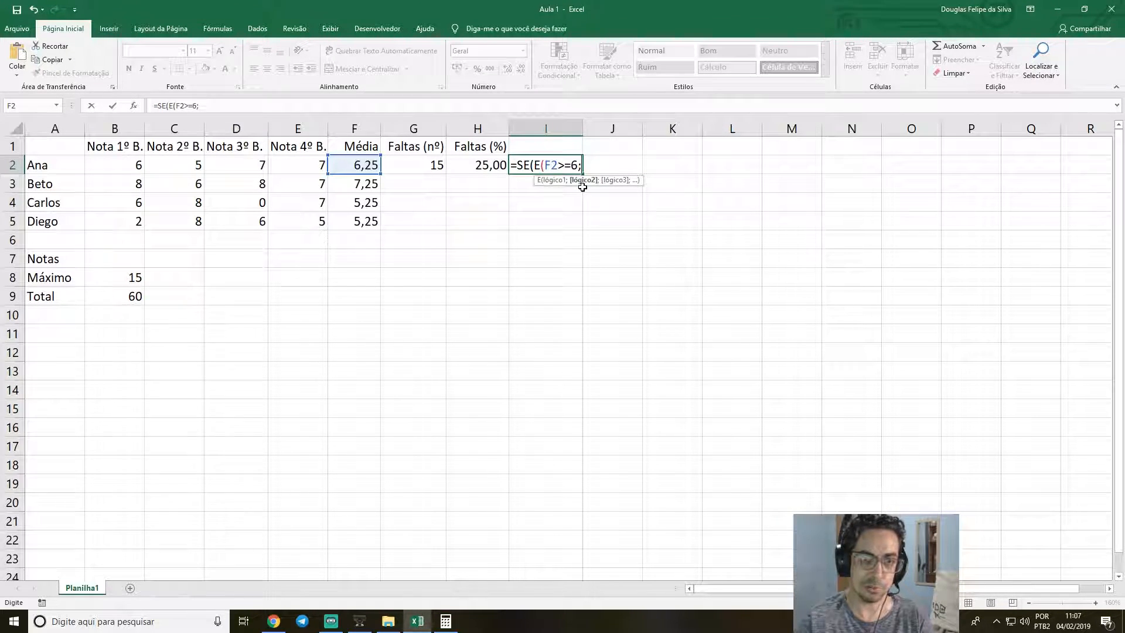
click(485, 166)
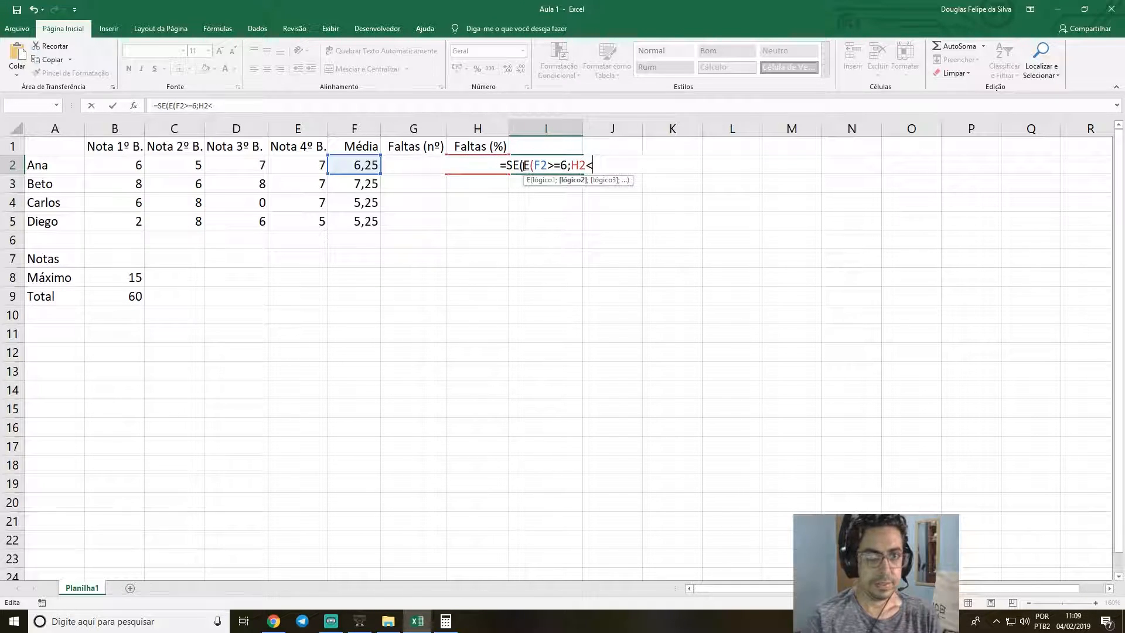
text(25)
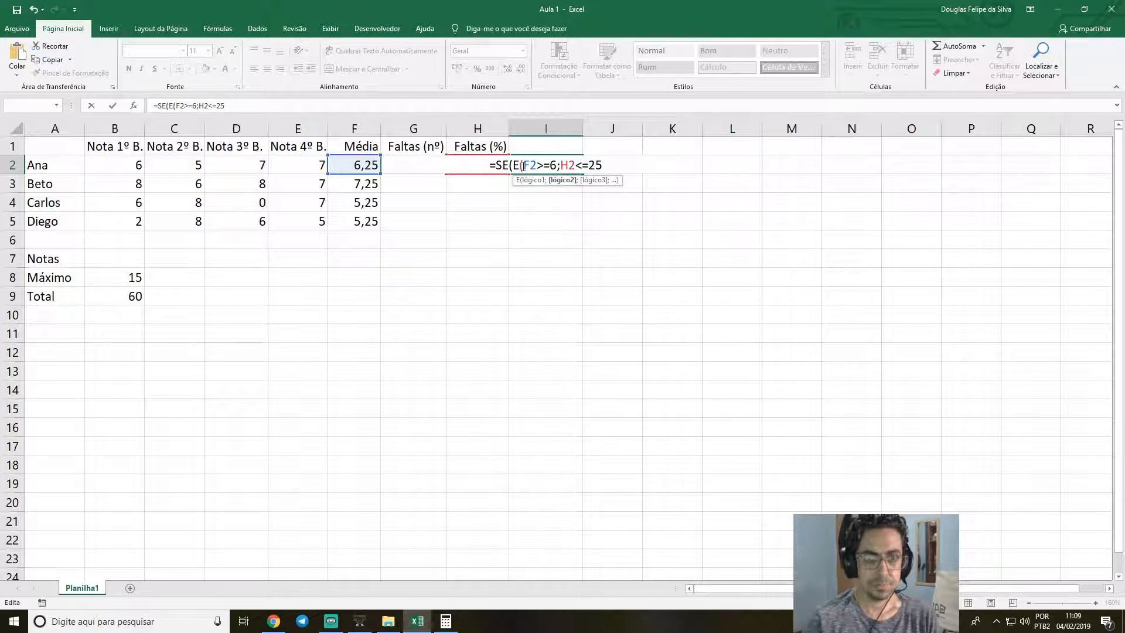
text(_)
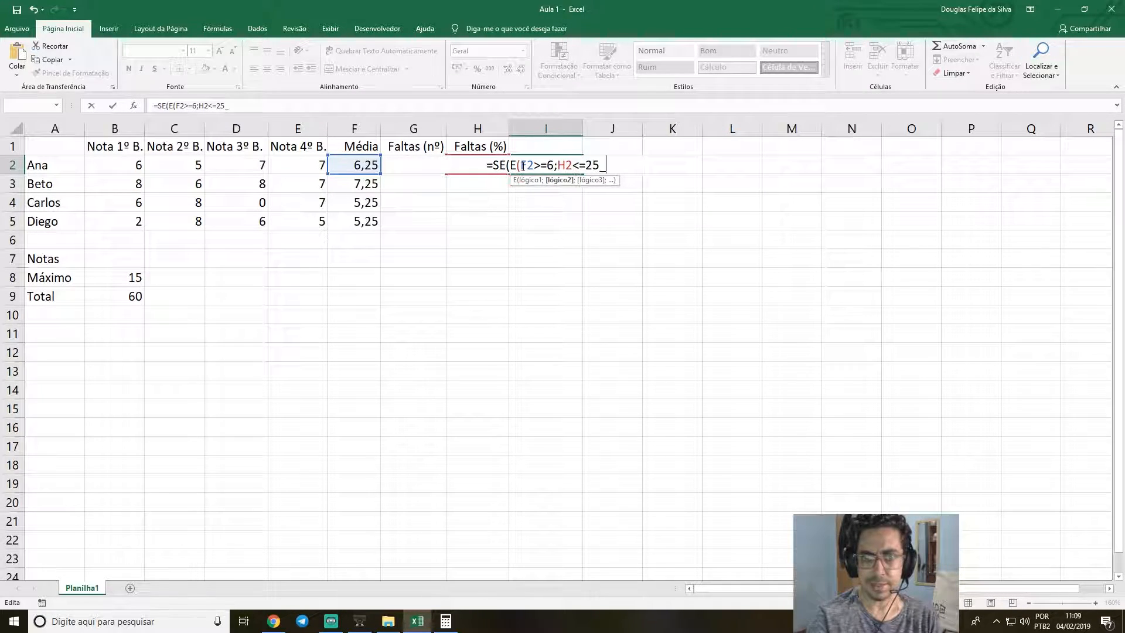
key(BackSpace)
text())
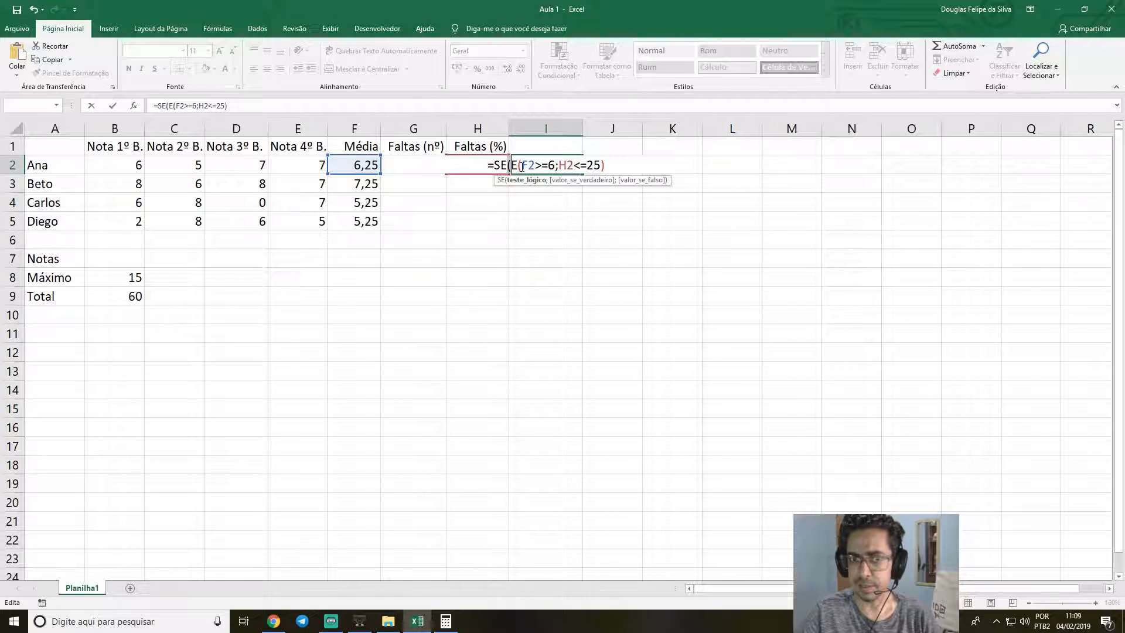
Complete the SE formula in I2 with "APROVADO" as the true value and "REPROVADO" as the false value.
click(523, 166)
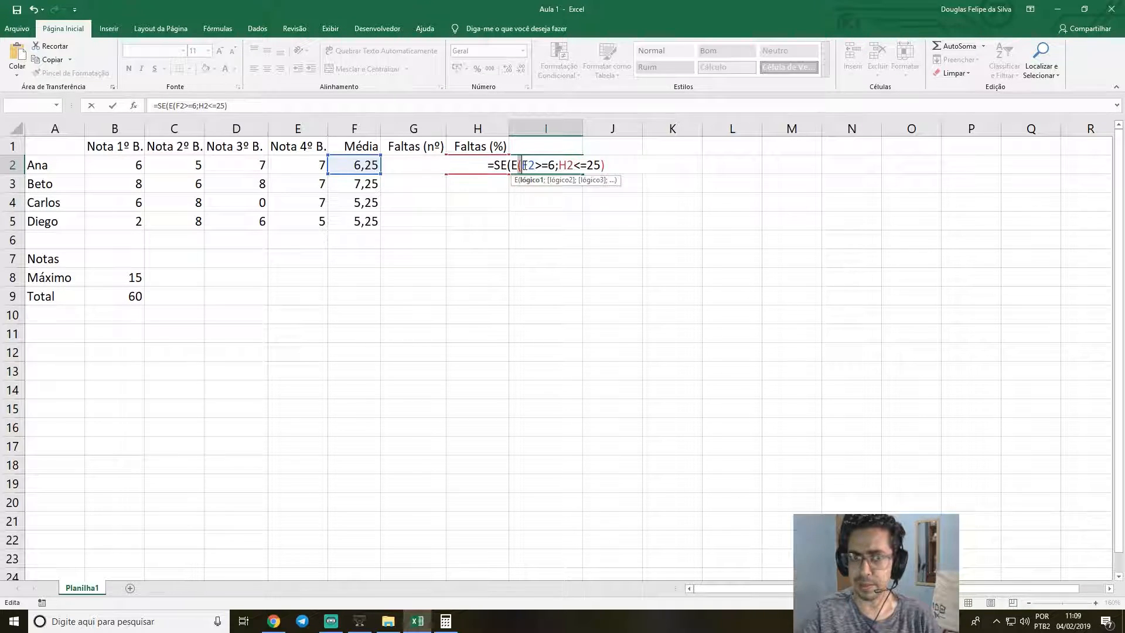
click(520, 166)
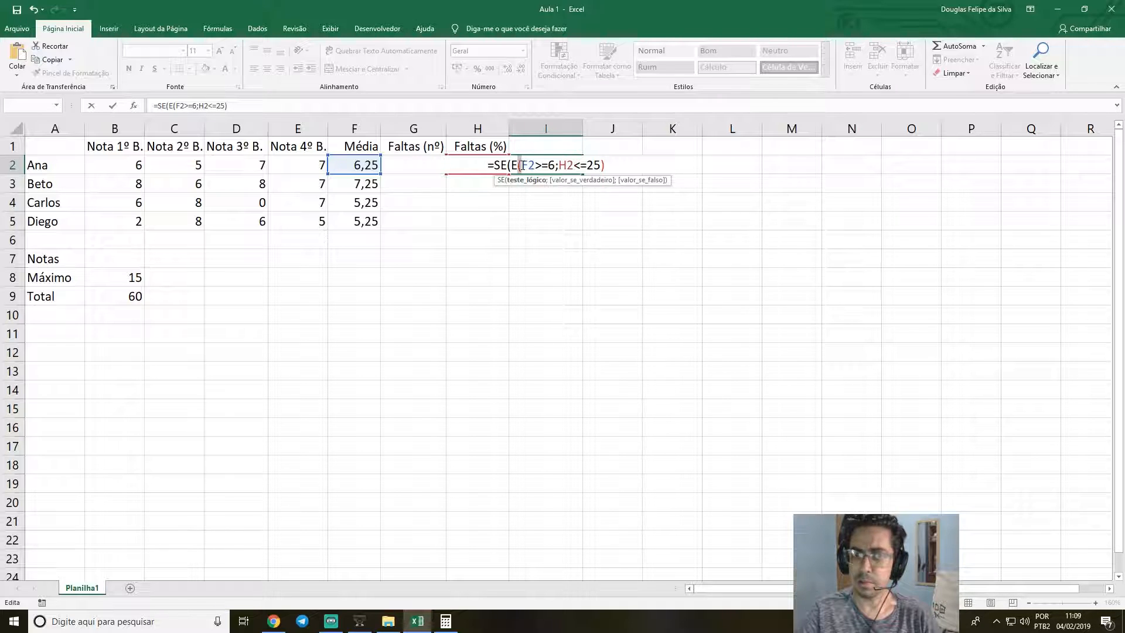
drag(521, 166, 607, 166)
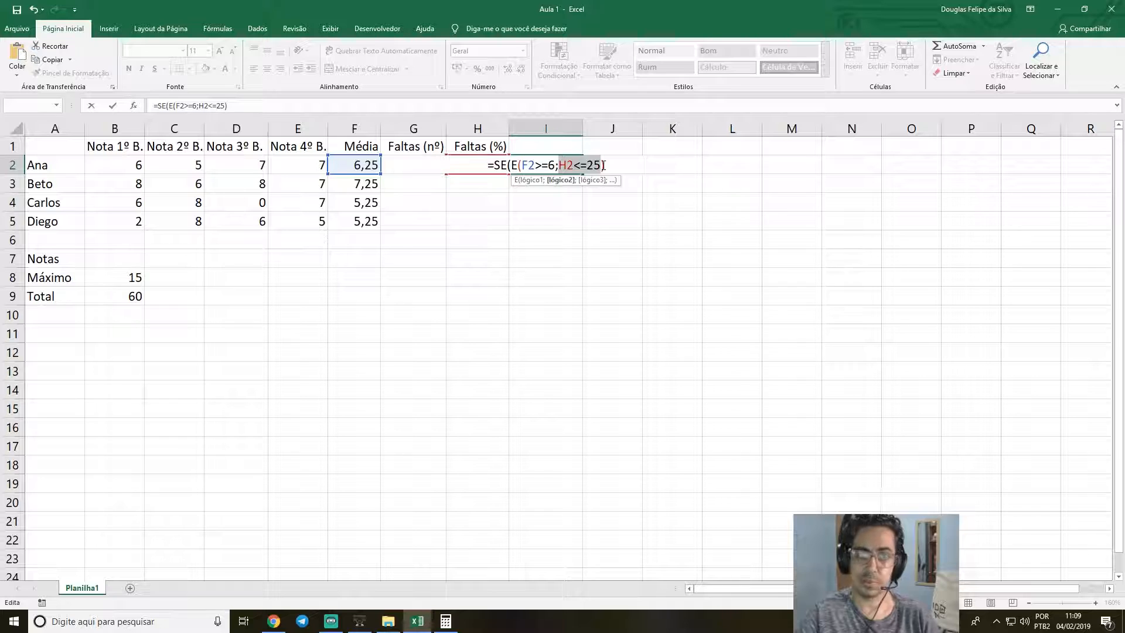
click(601, 166)
click(606, 167)
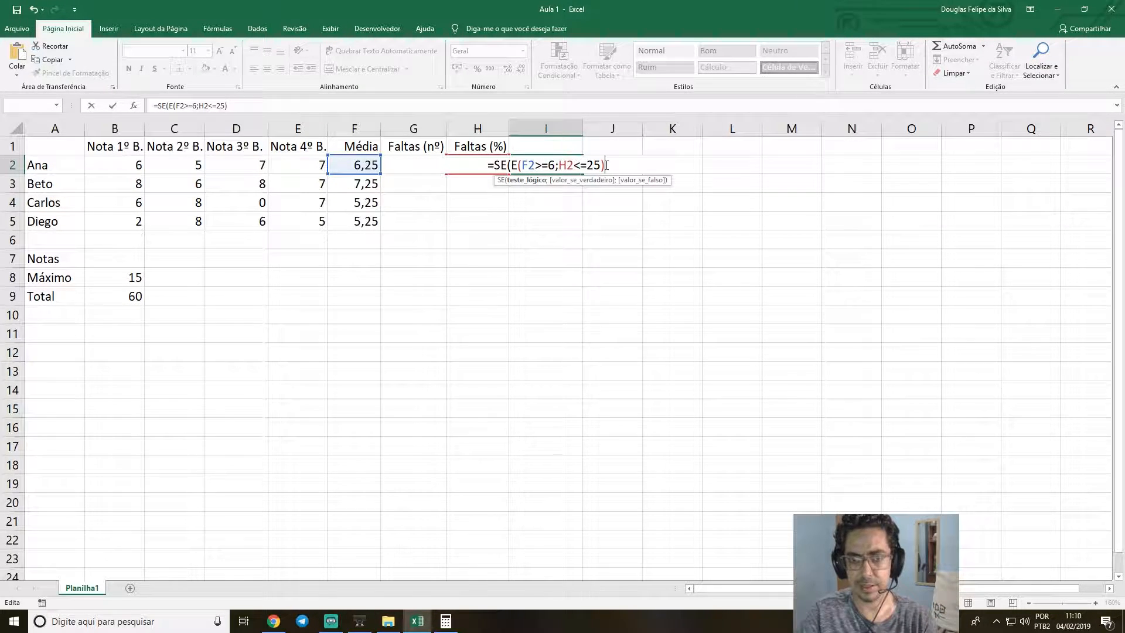
text(;)
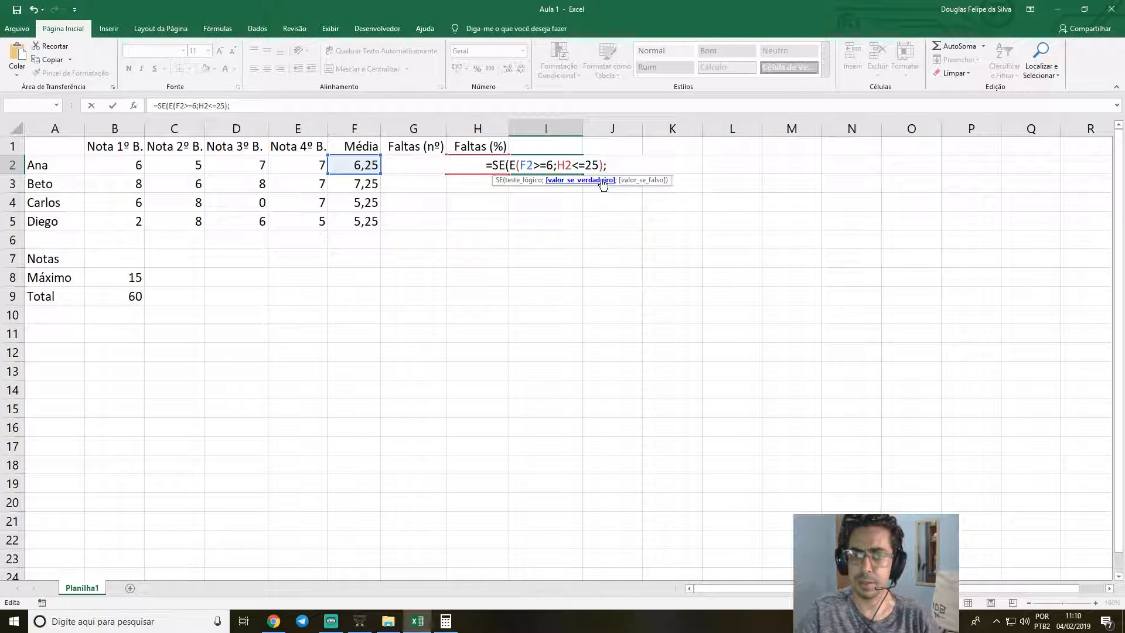
text(")
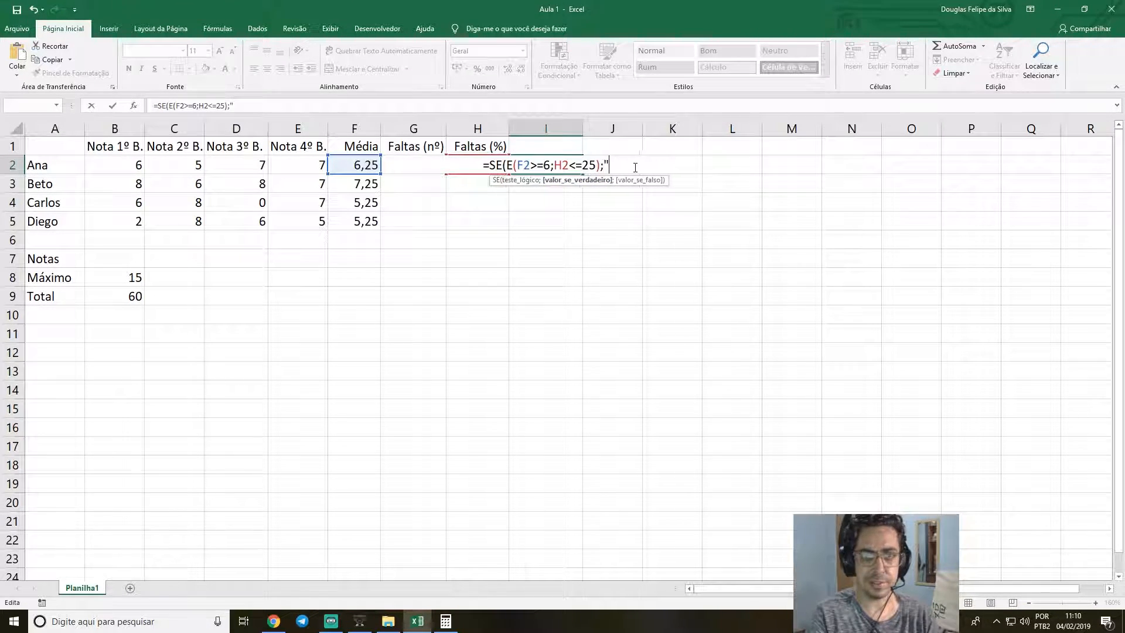
text(APROVADO)
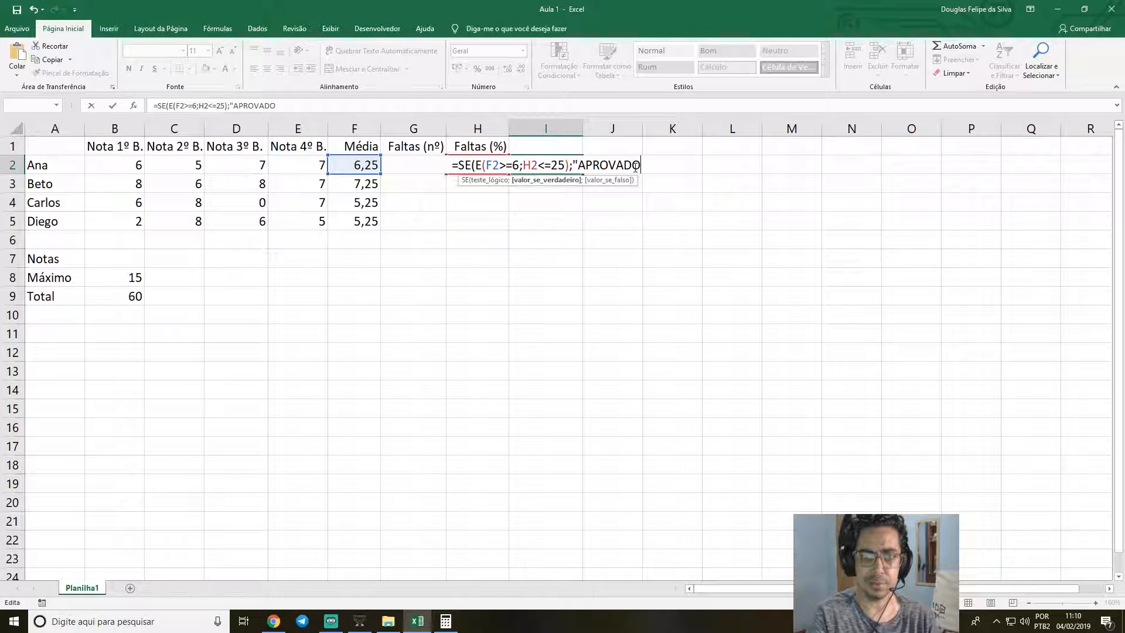
text(";)
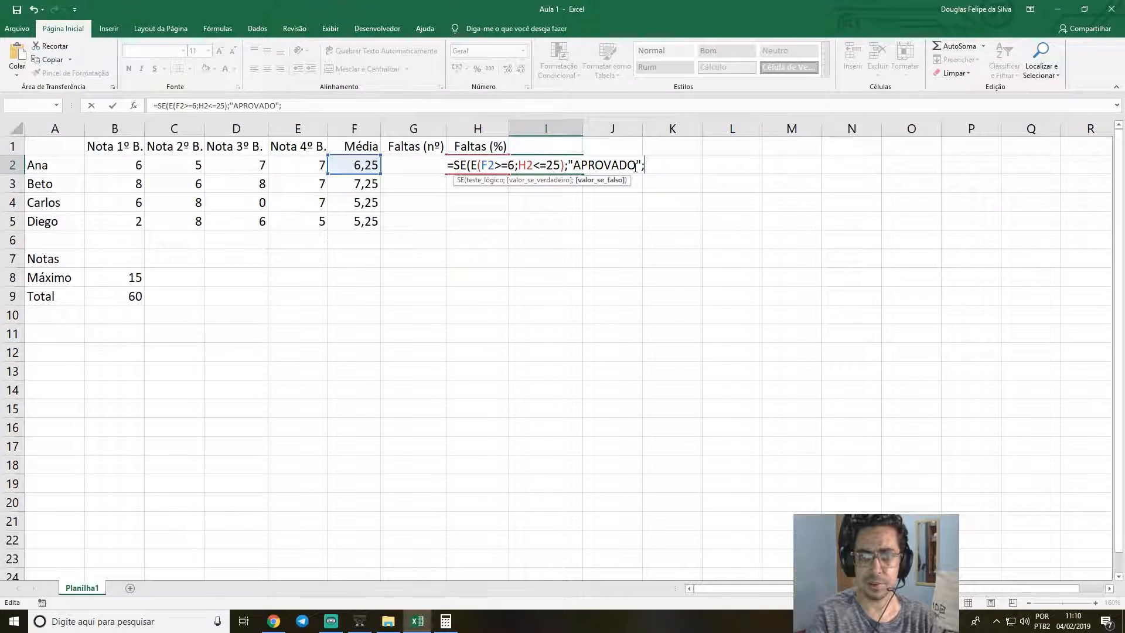
text("REPROVADO))
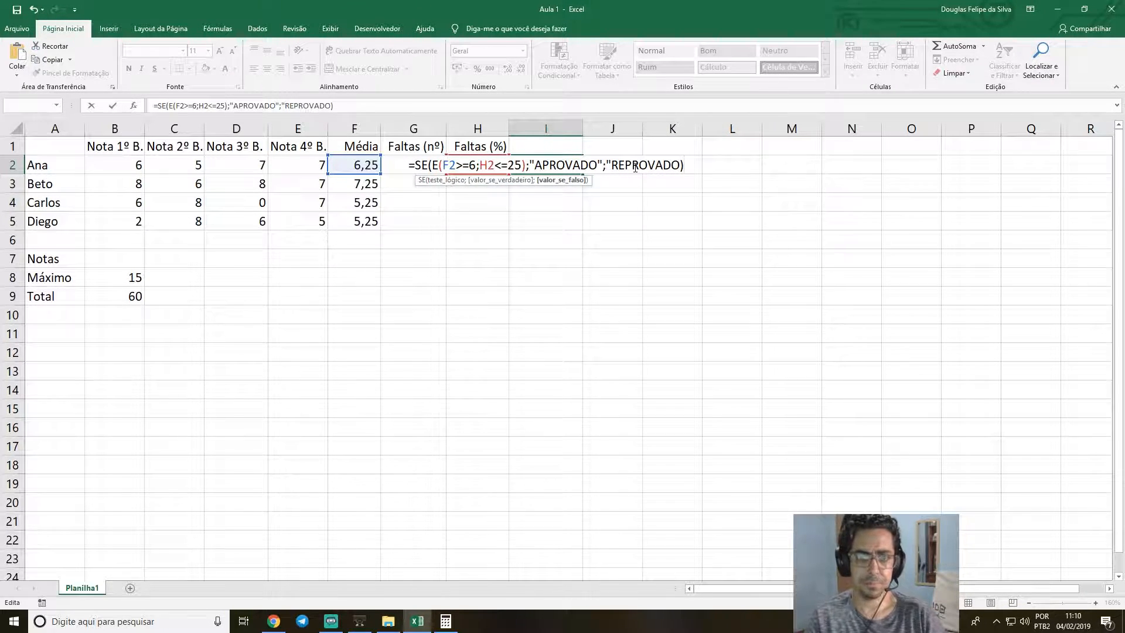
text(")
key(Right)
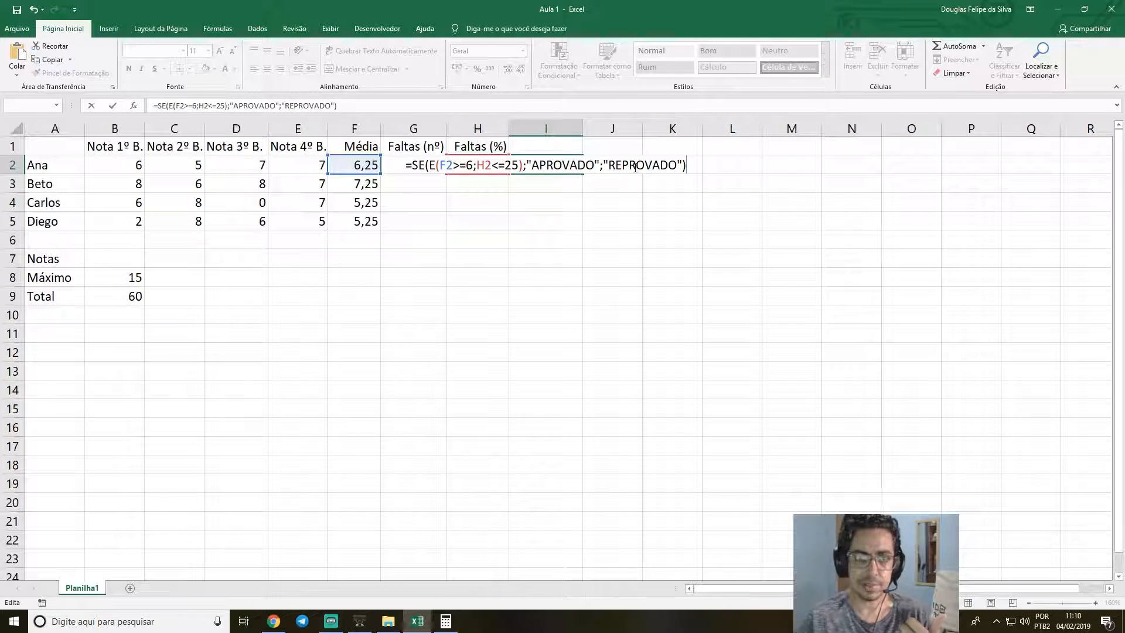
Review the formula in I2 argument by argument, from the nested E function and its two conditions to the true value.
click(433, 164)
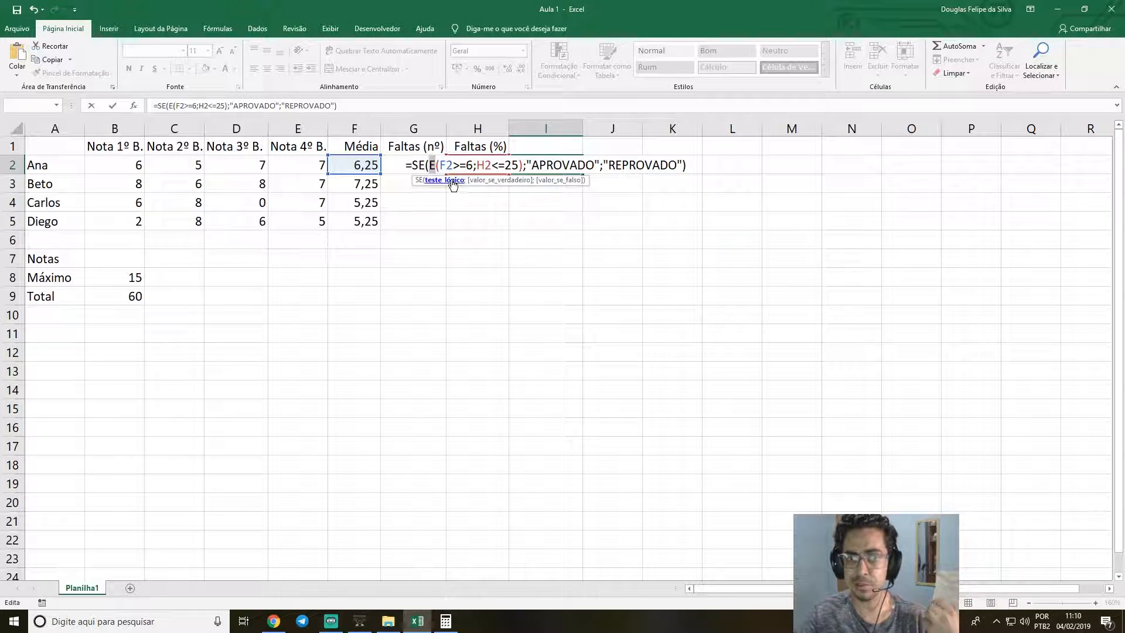
click(447, 165)
drag(440, 164, 466, 165)
click(467, 164)
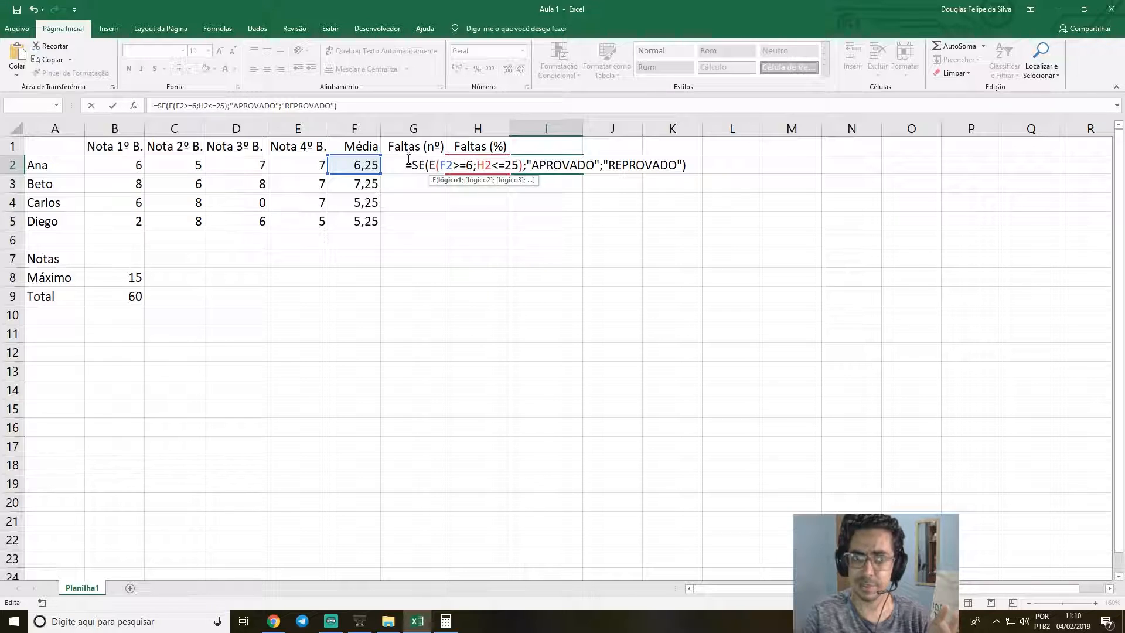
key(Right)
key(Right)
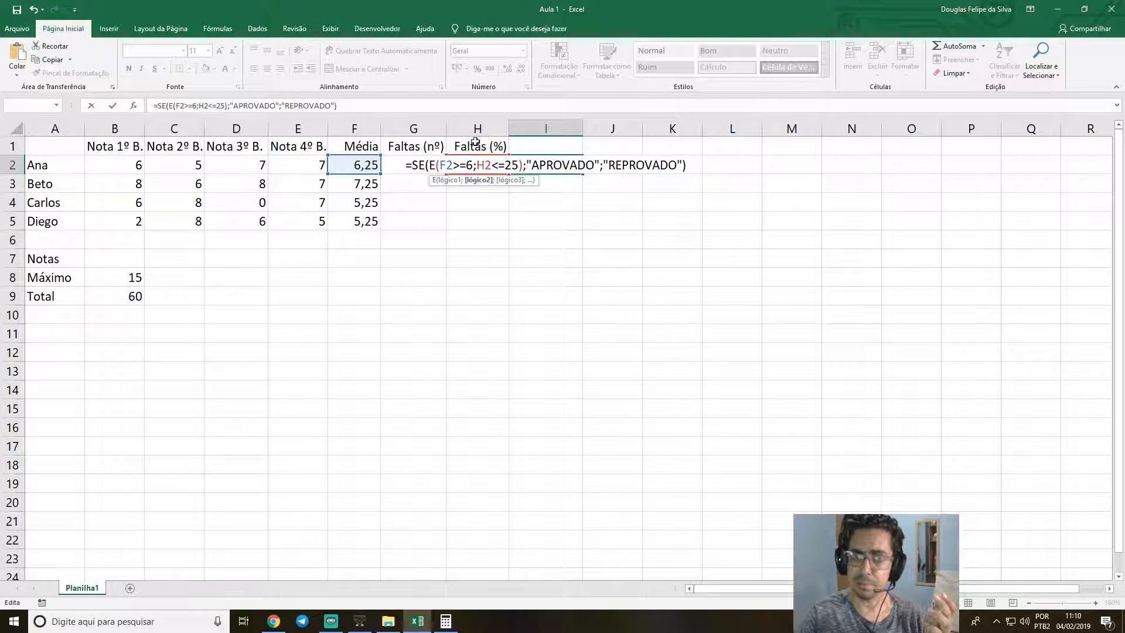
drag(493, 165, 519, 166)
click(561, 165)
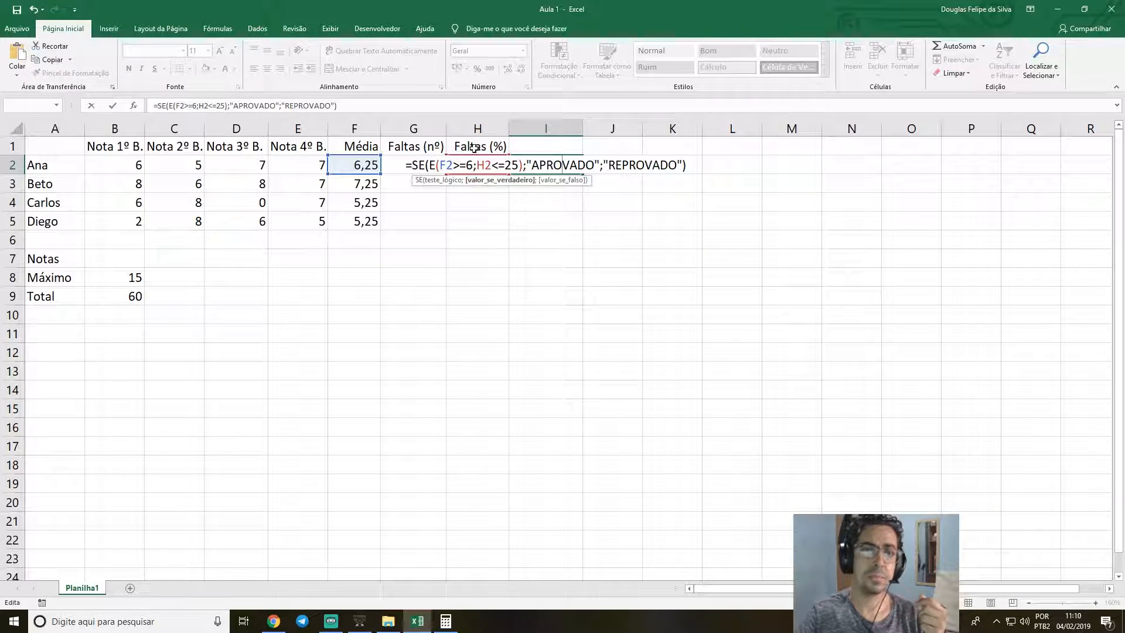
Compare the average condition F2>=6 with the absence condition H2<=25 inside the E function of the I2 formula.
drag(441, 165, 595, 165)
click(480, 165)
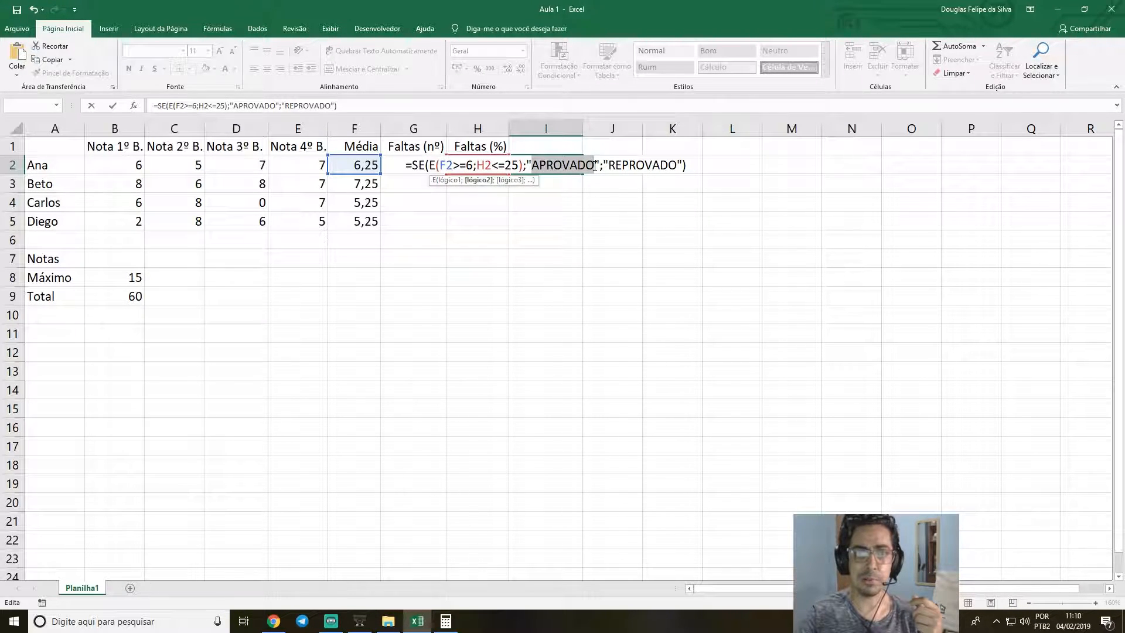
click(448, 166)
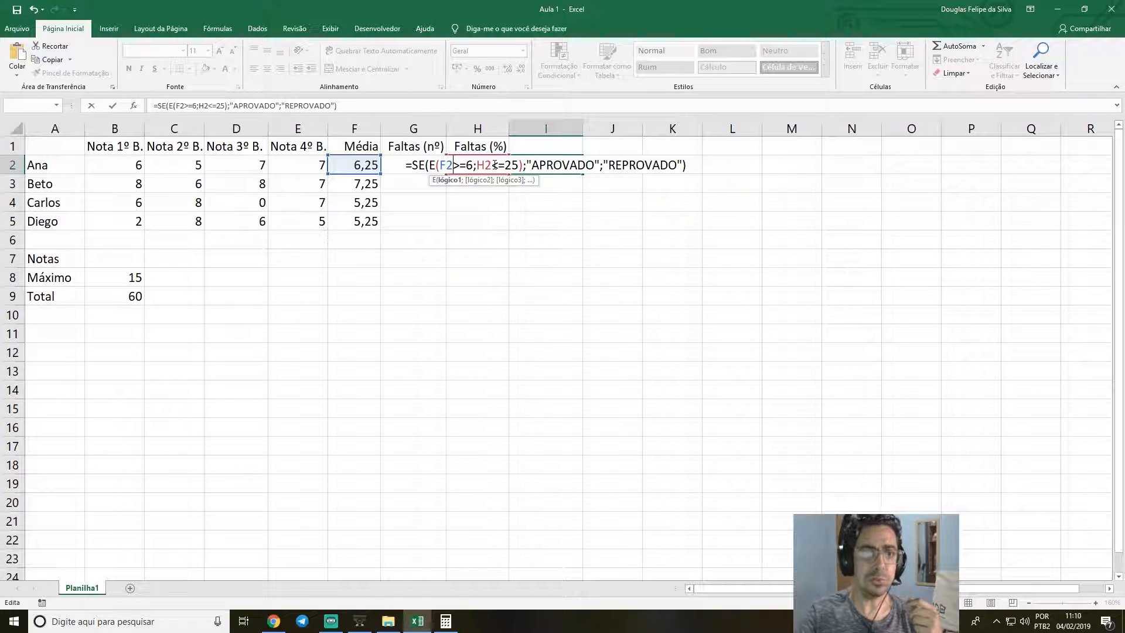
click(494, 166)
click(448, 165)
click(499, 165)
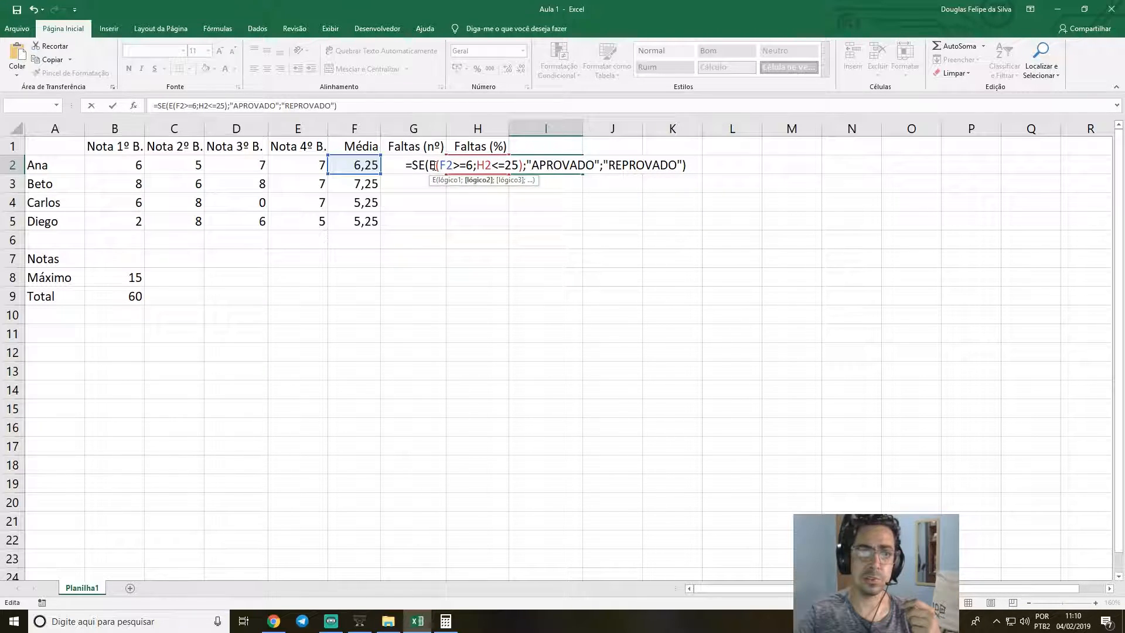
click(460, 165)
click(496, 165)
click(454, 165)
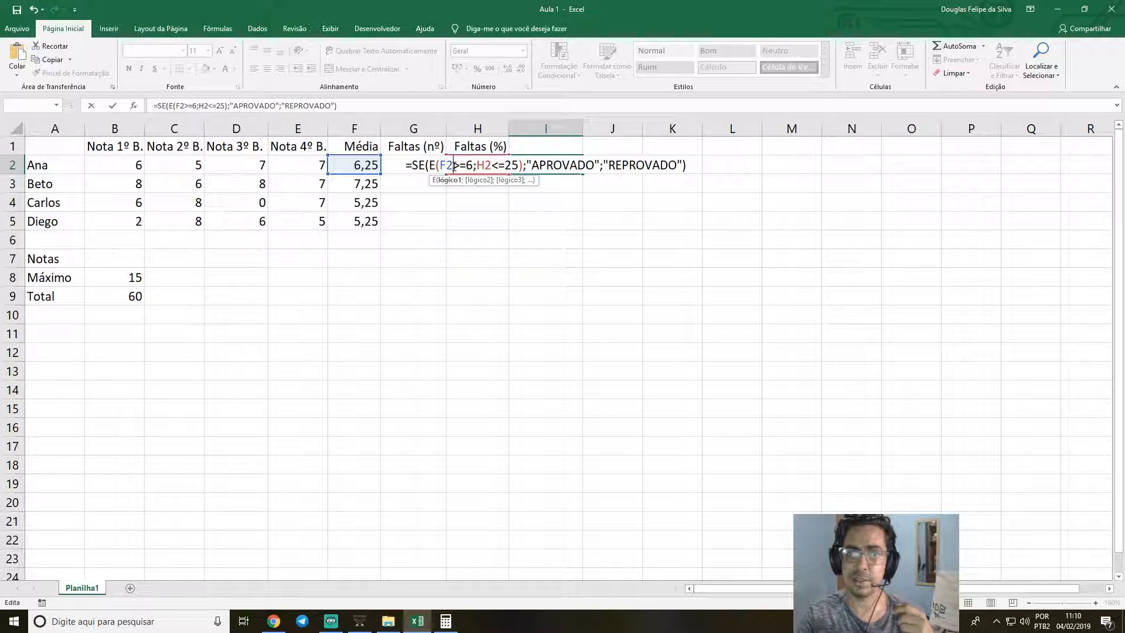
click(504, 165)
click(456, 164)
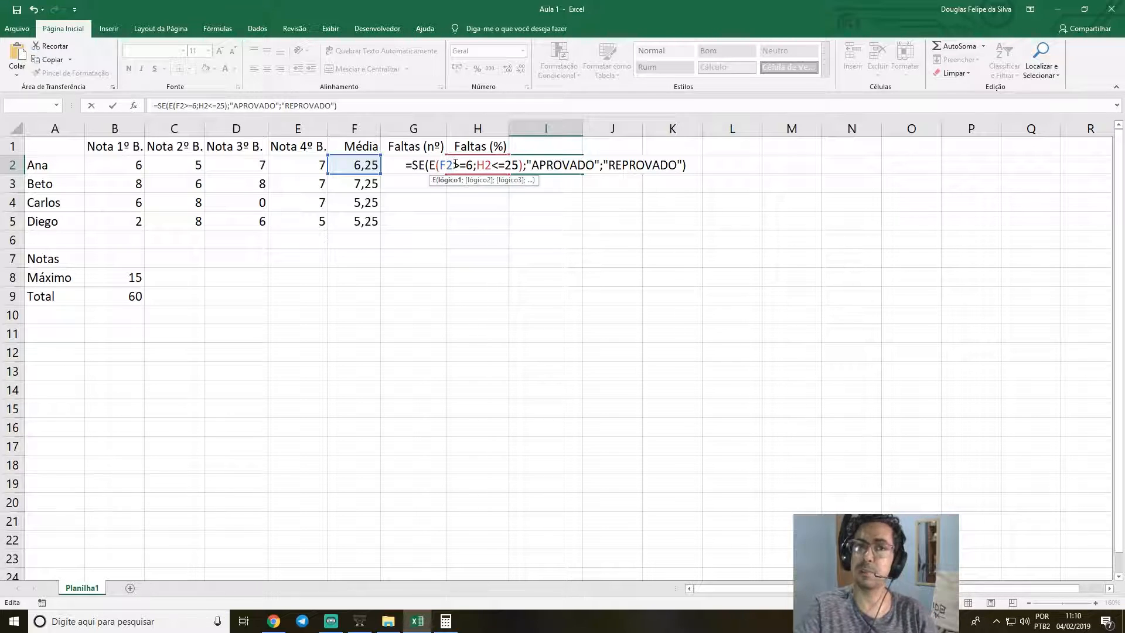
click(507, 165)
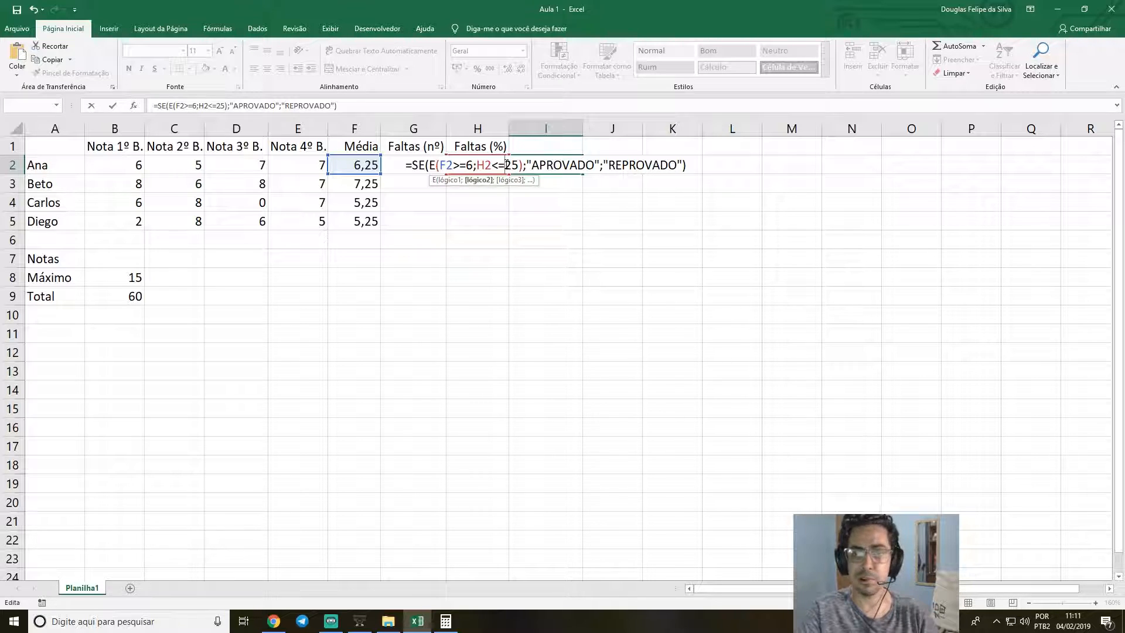
Commit the completed SE formula in I2 and reselect that cell.
click(649, 165)
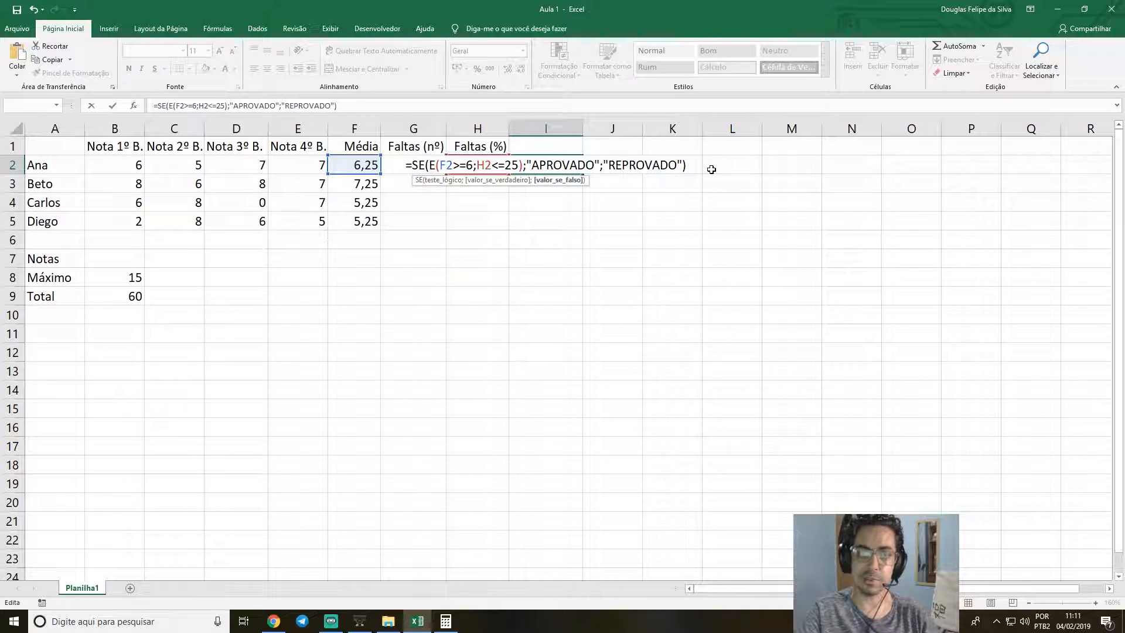
key(Return)
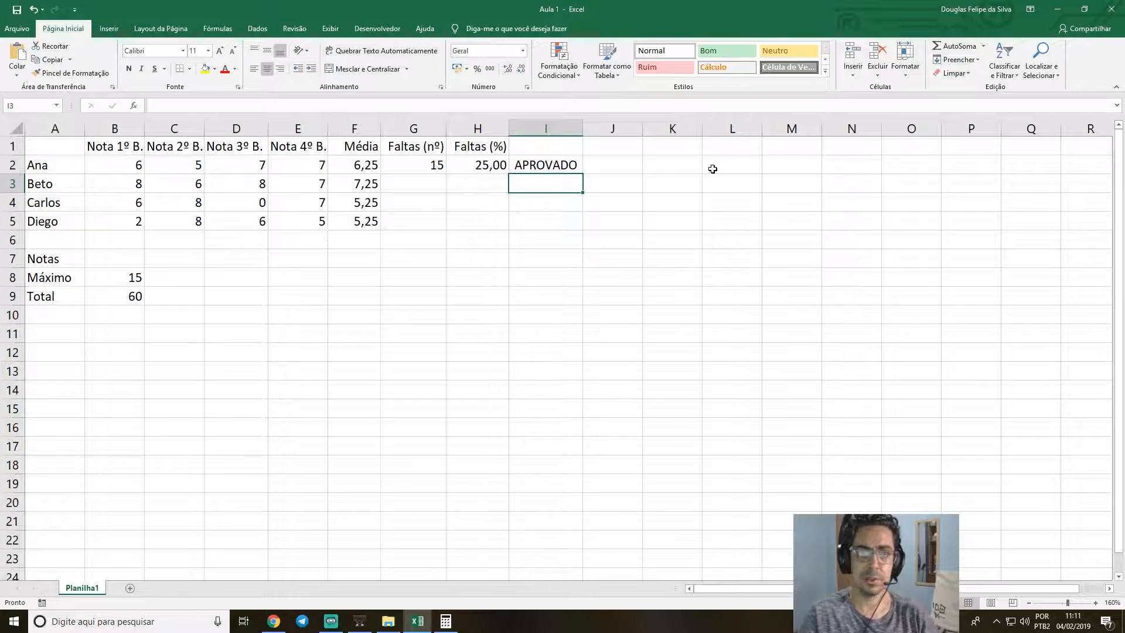
key(Up)
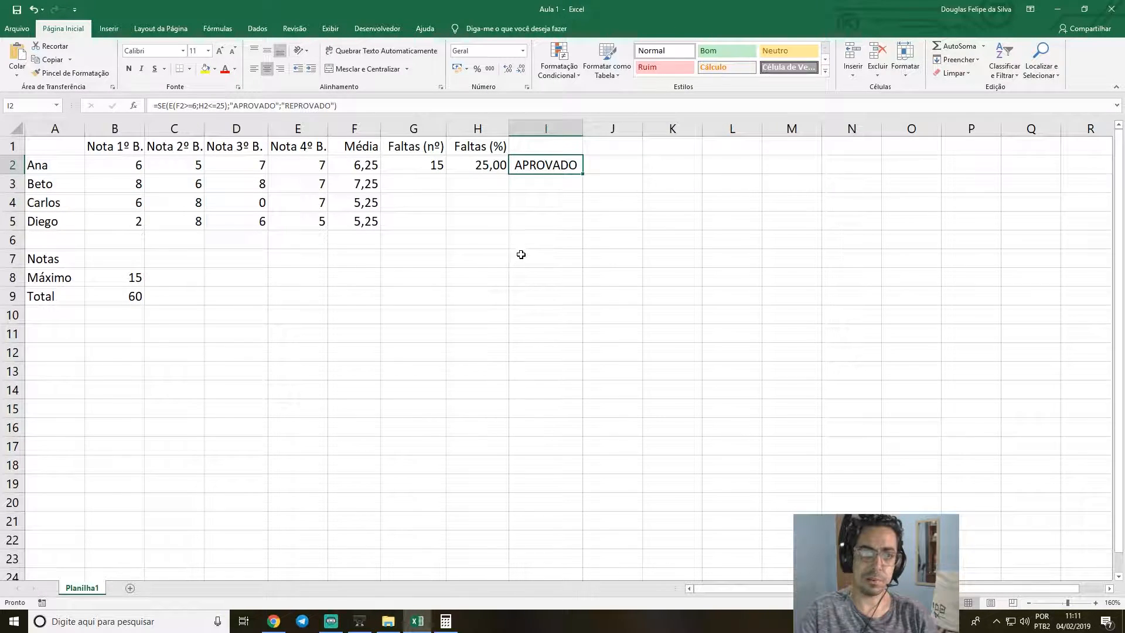
Check the average and absence cells in row 2, and set the absence count in G2 to 16 to test the absence limit.
click(361, 167)
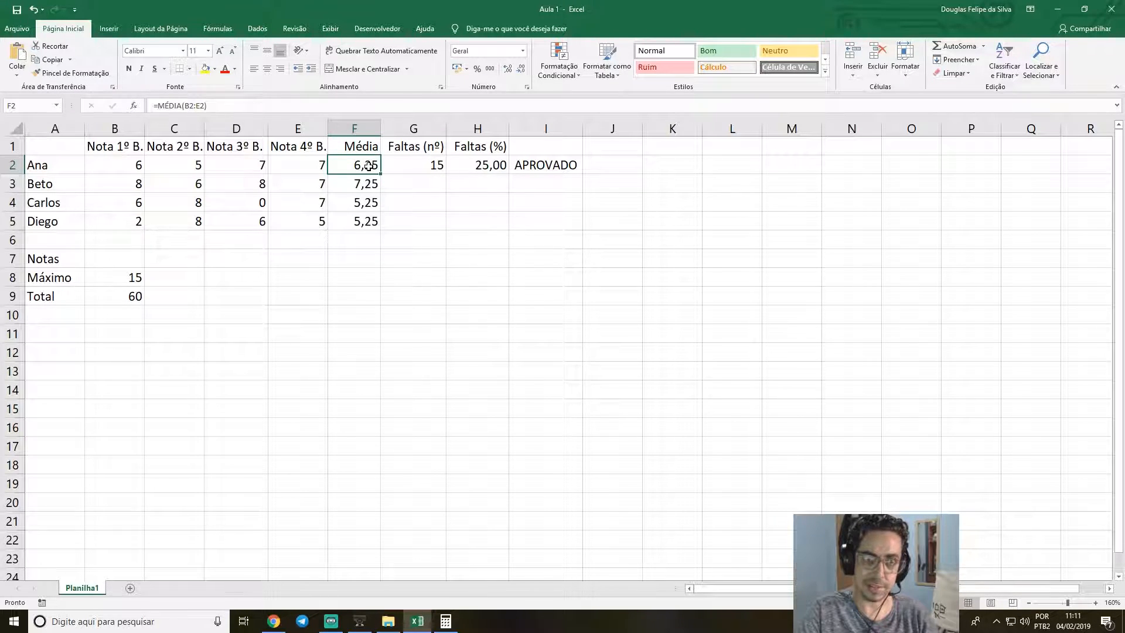
click(437, 165)
click(487, 166)
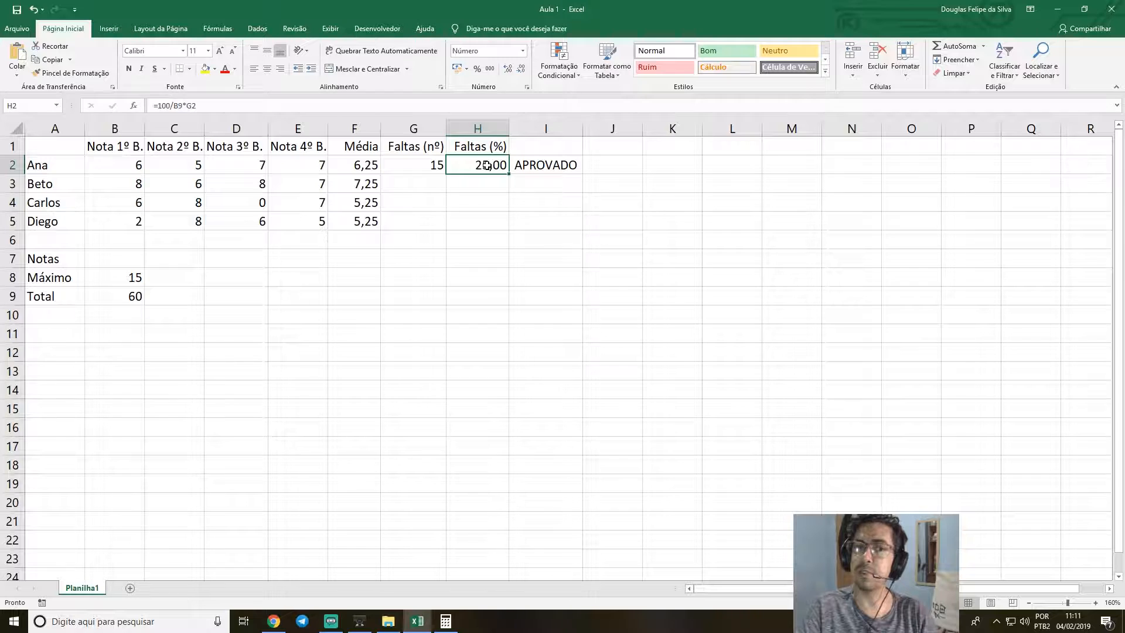
click(434, 166)
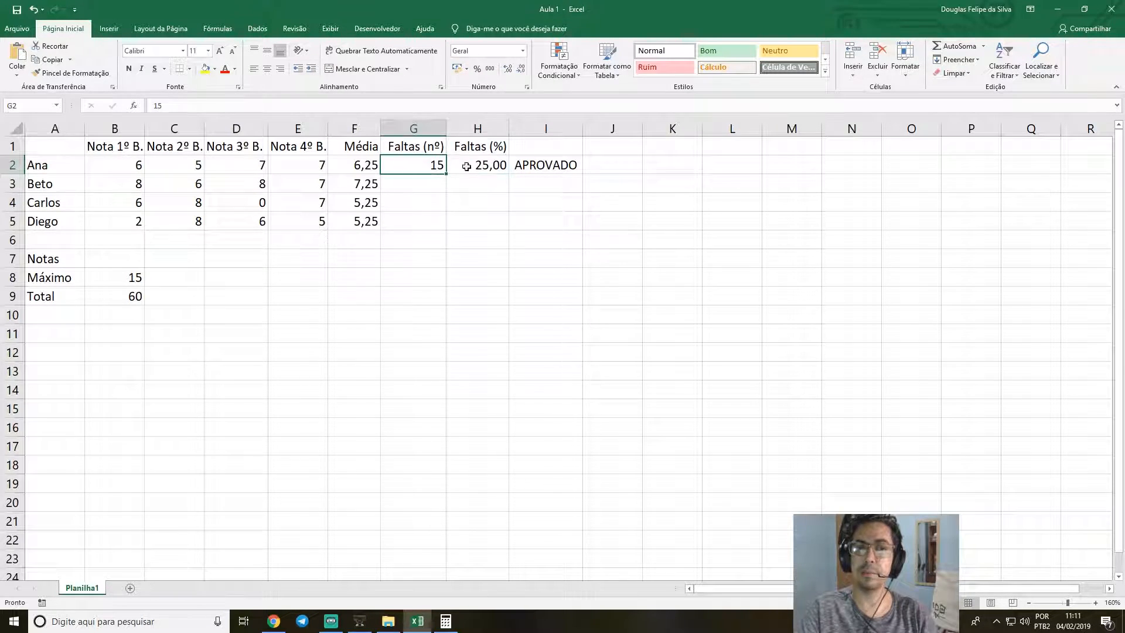
text(16)
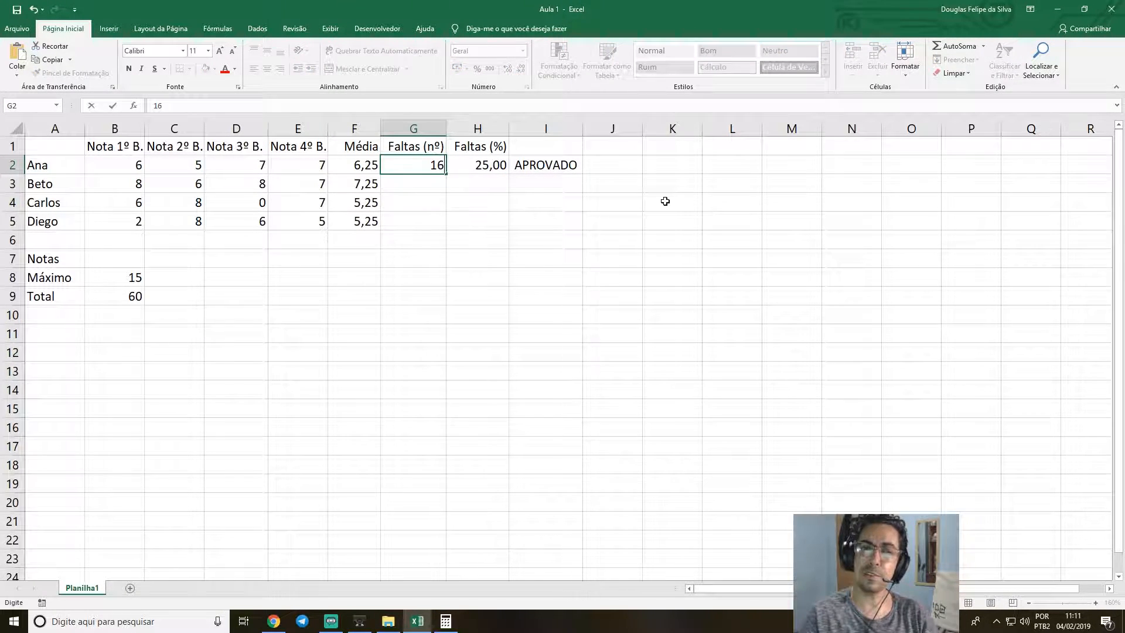
key(Return)
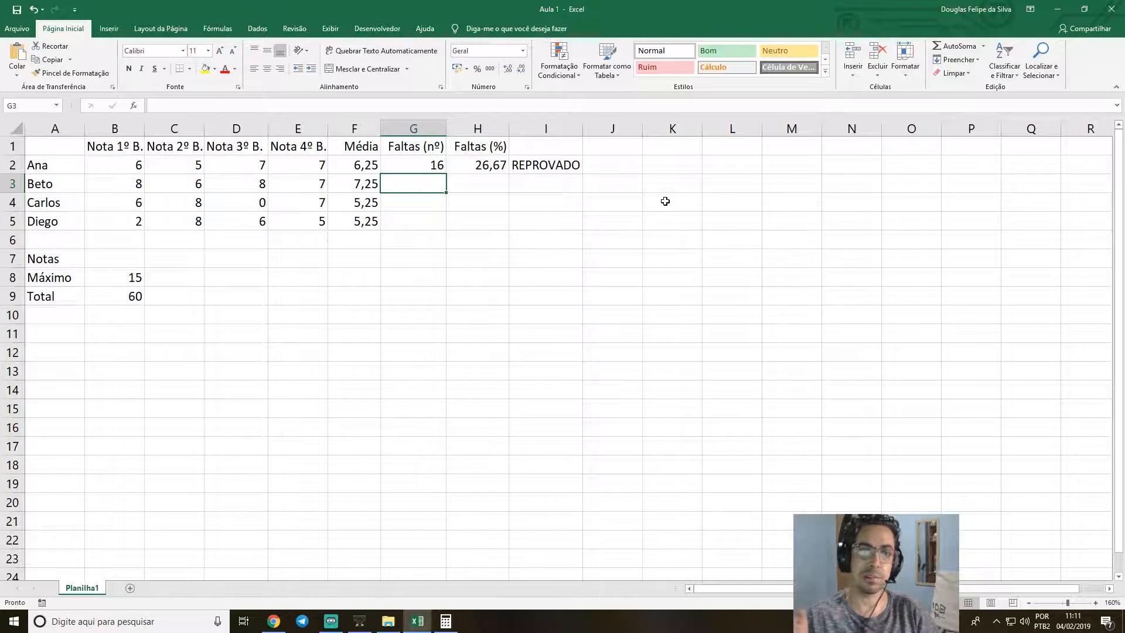
Set the absence count in G2 back to 15.
key(Up)
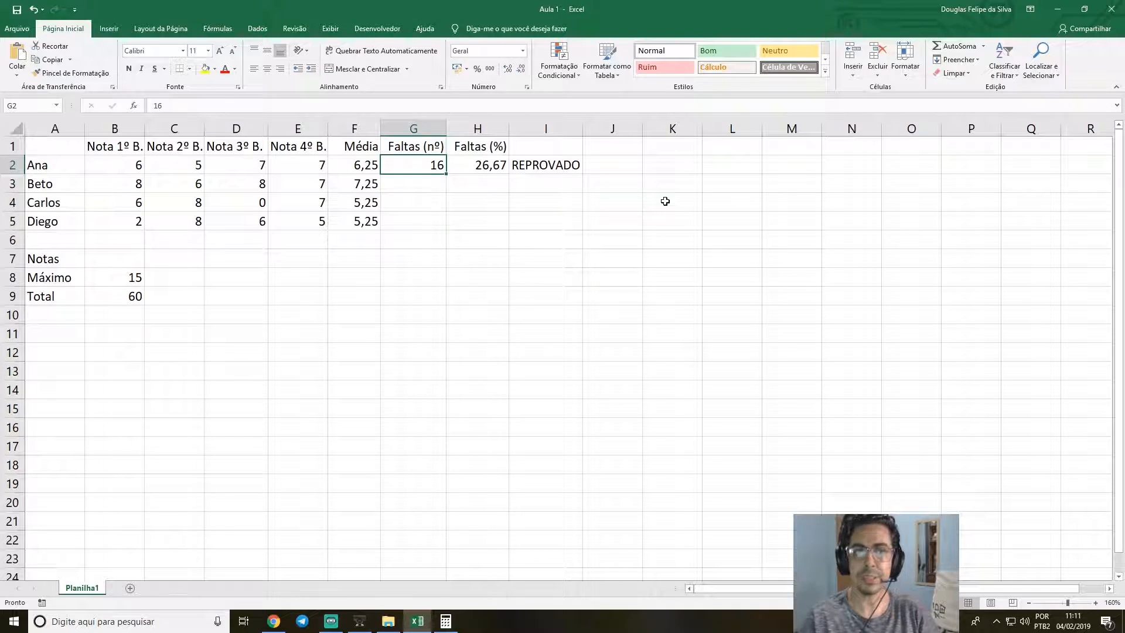
text(15)
key(Return)
key(Up)
Set the third-term grade in D2 to 5 to test the minimum-average condition.
key(Left)
key(Left)
key(Right)
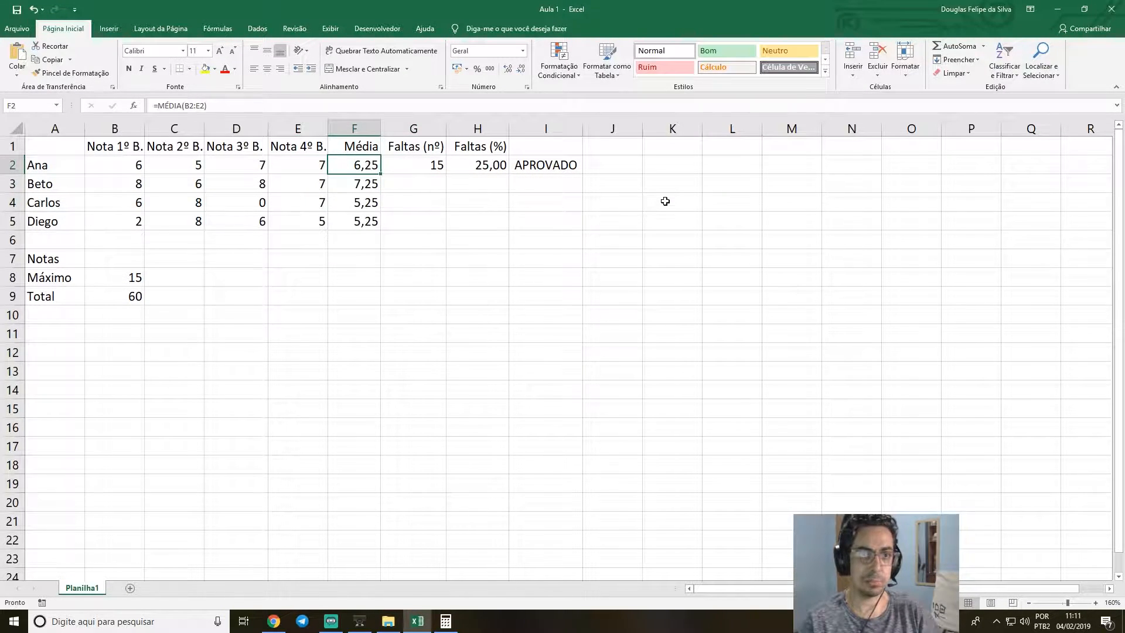
key(Left)
key(Left)
key(Left)
key(Right)
text(6)
key(BackSpace)
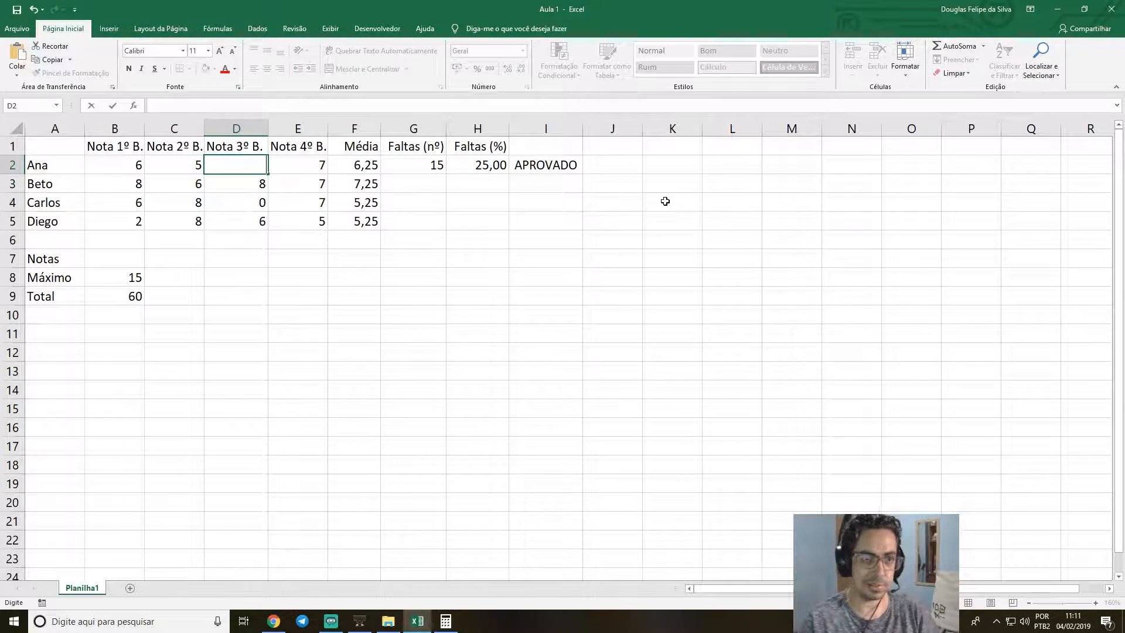
text(5)
key(Return)
Set the absence count in G2 to 0 to test the low average without any absences.
key(Left)
key(Up)
key(Right)
key(Right)
key(Right)
key(Right)
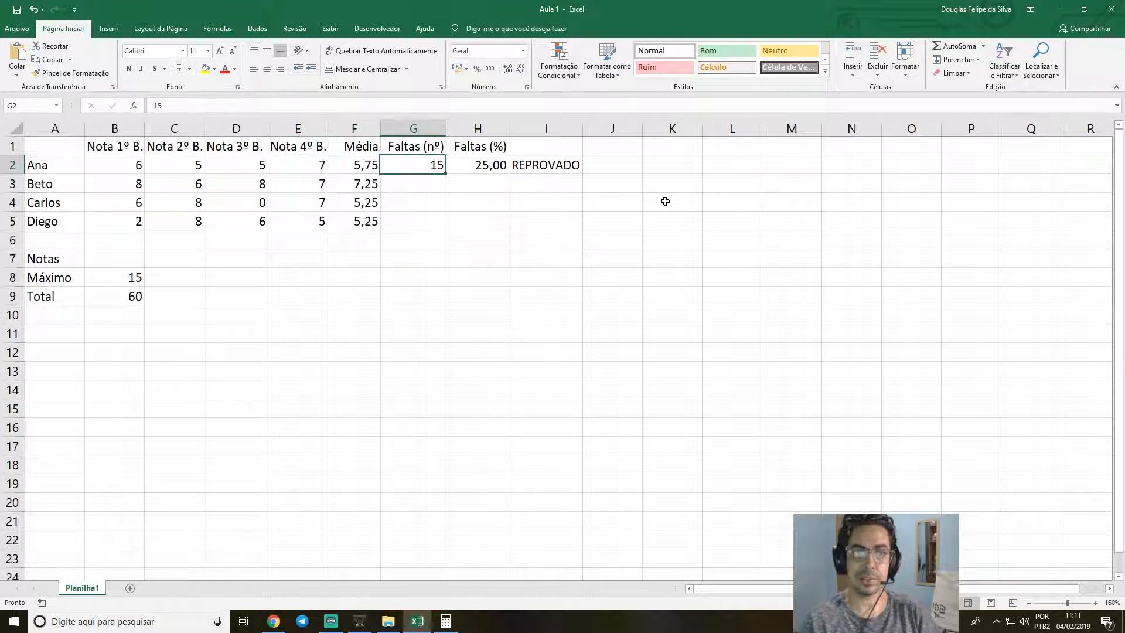
key(Left)
key(Right)
text(0)
key(Return)
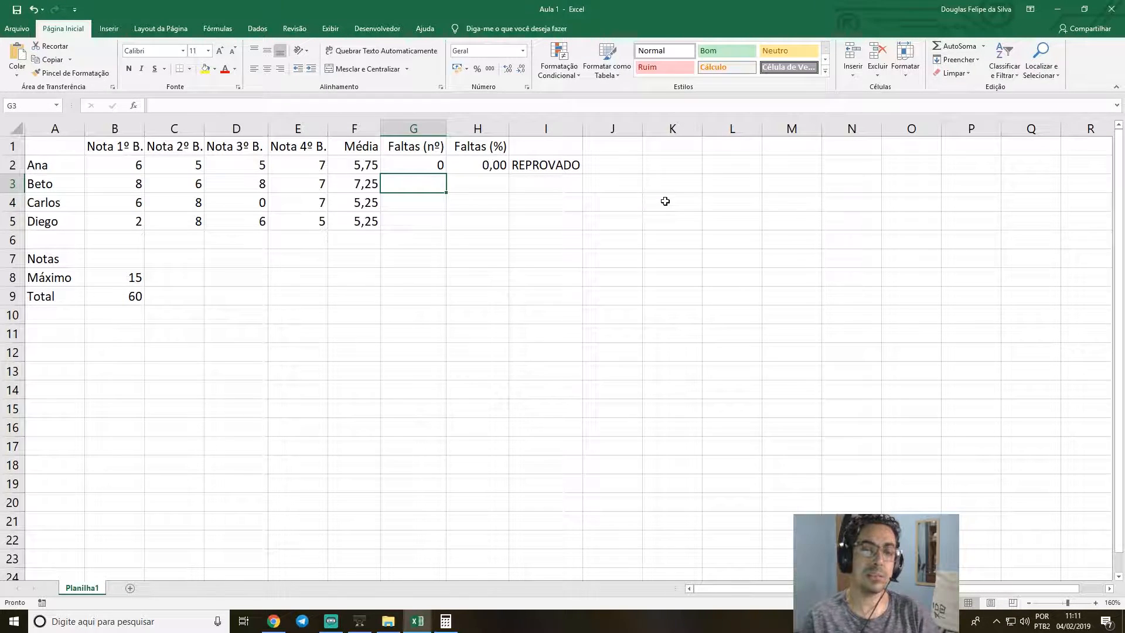
Examine the I2 formula again: the SE function, the nested E test with its second condition, and the true and false values.
key(Up)
key(Right)
key(Right)
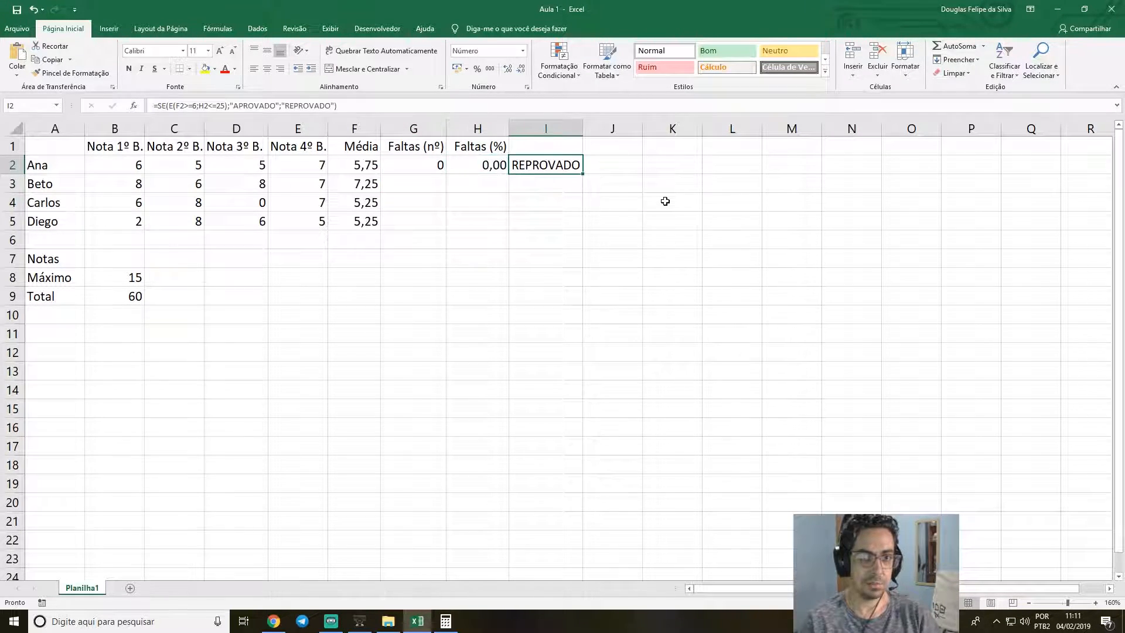
click(325, 106)
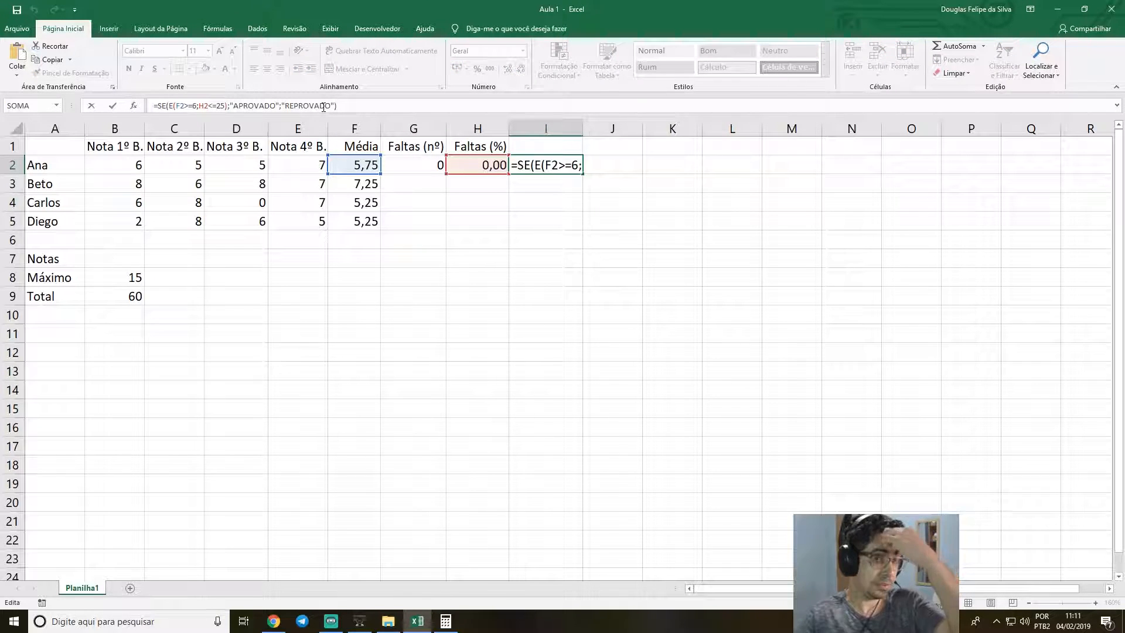
double_click(163, 105)
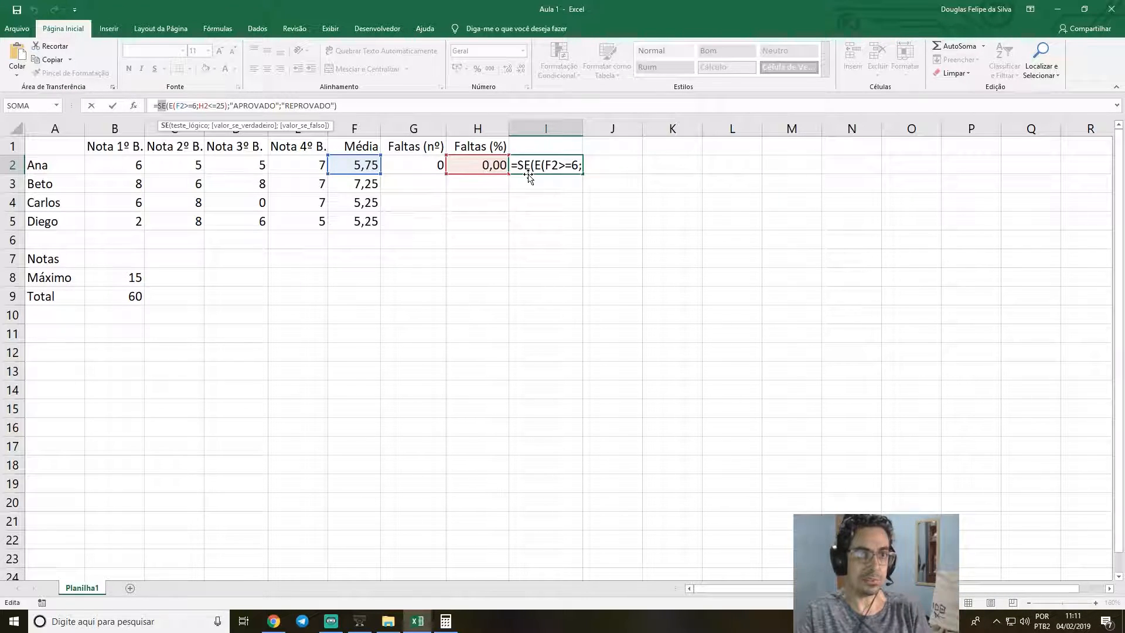
click(173, 105)
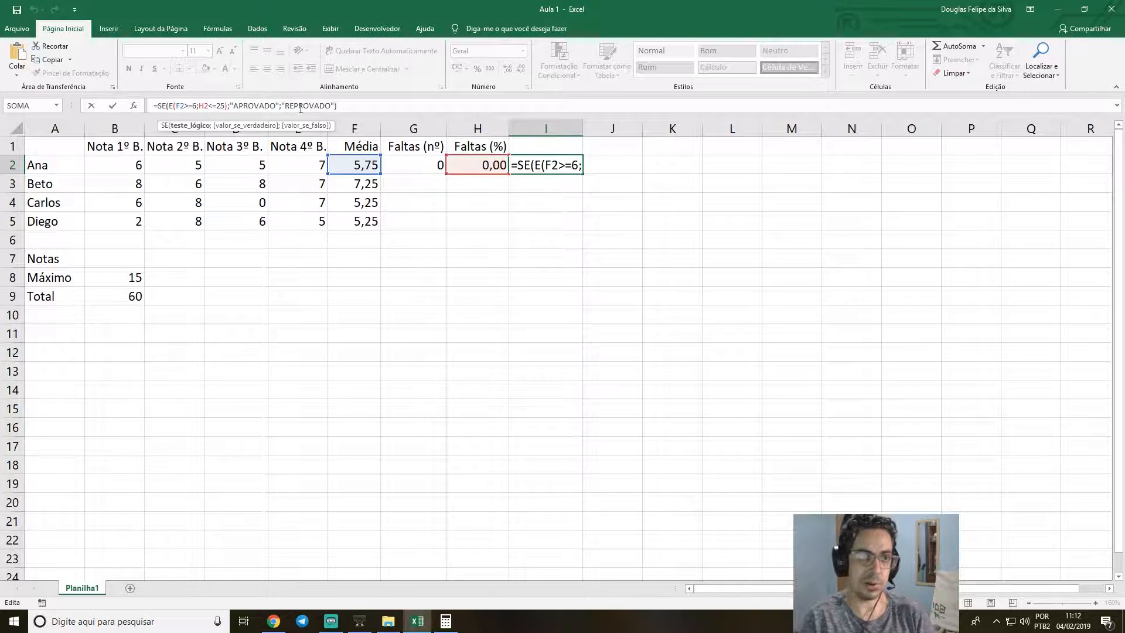
click(166, 105)
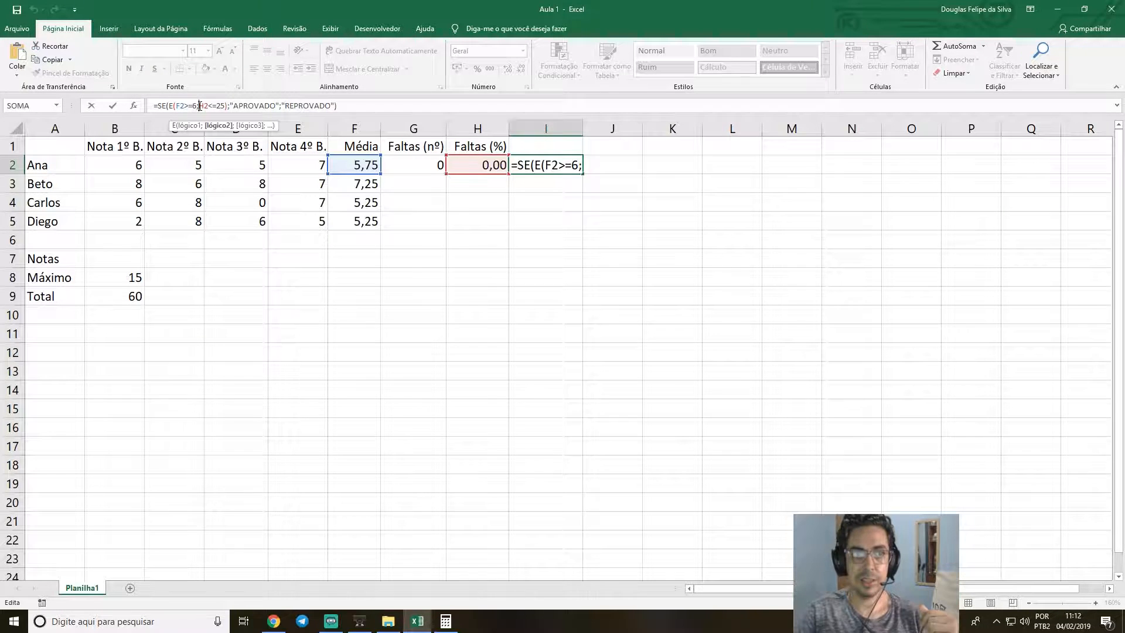
double_click(204, 106)
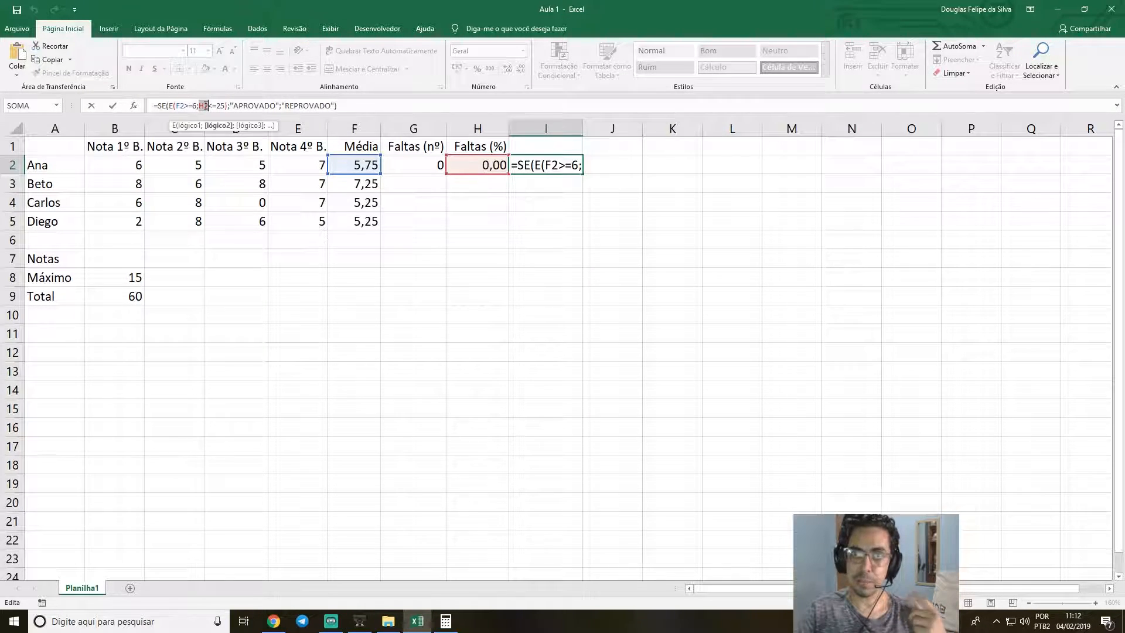
click(205, 106)
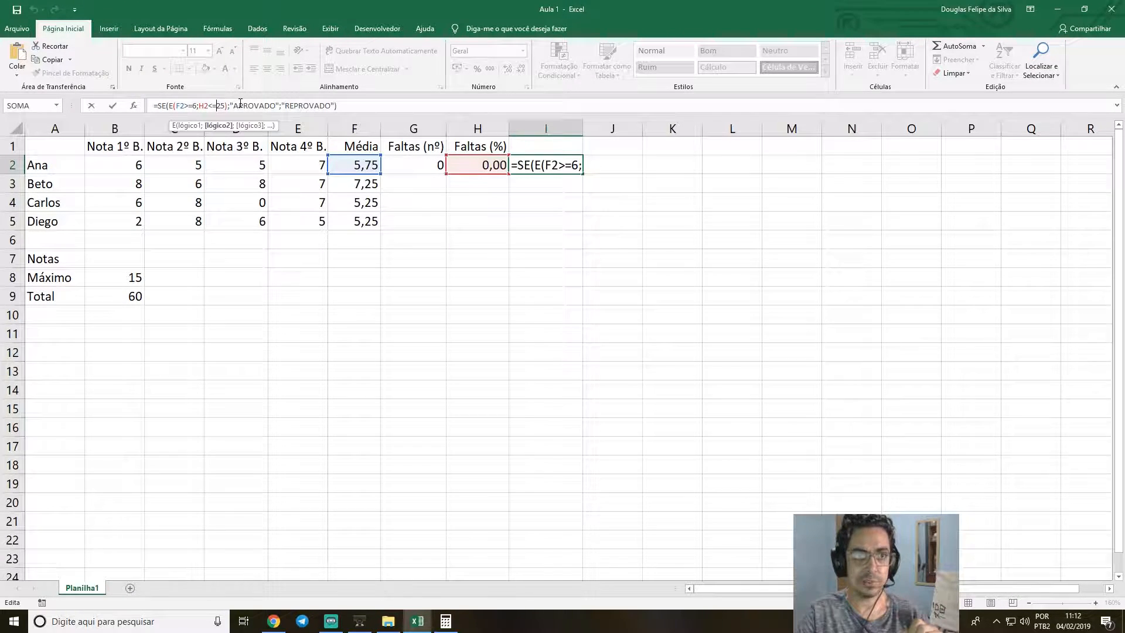
drag(233, 106, 274, 106)
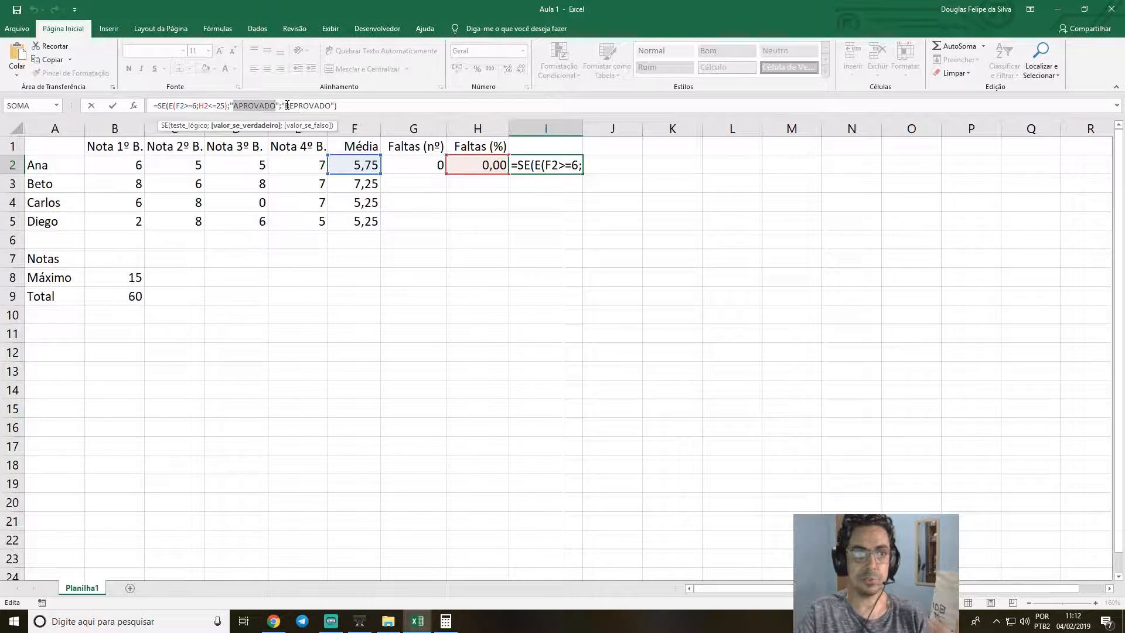
click(285, 106)
drag(284, 106, 331, 107)
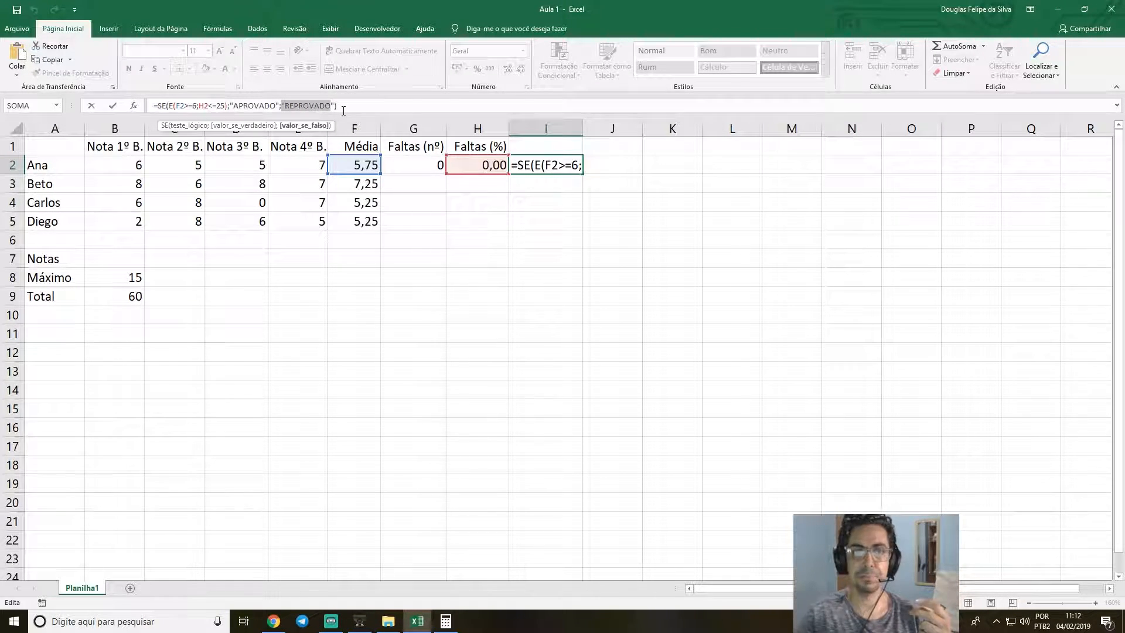
key(Return)
click(548, 164)
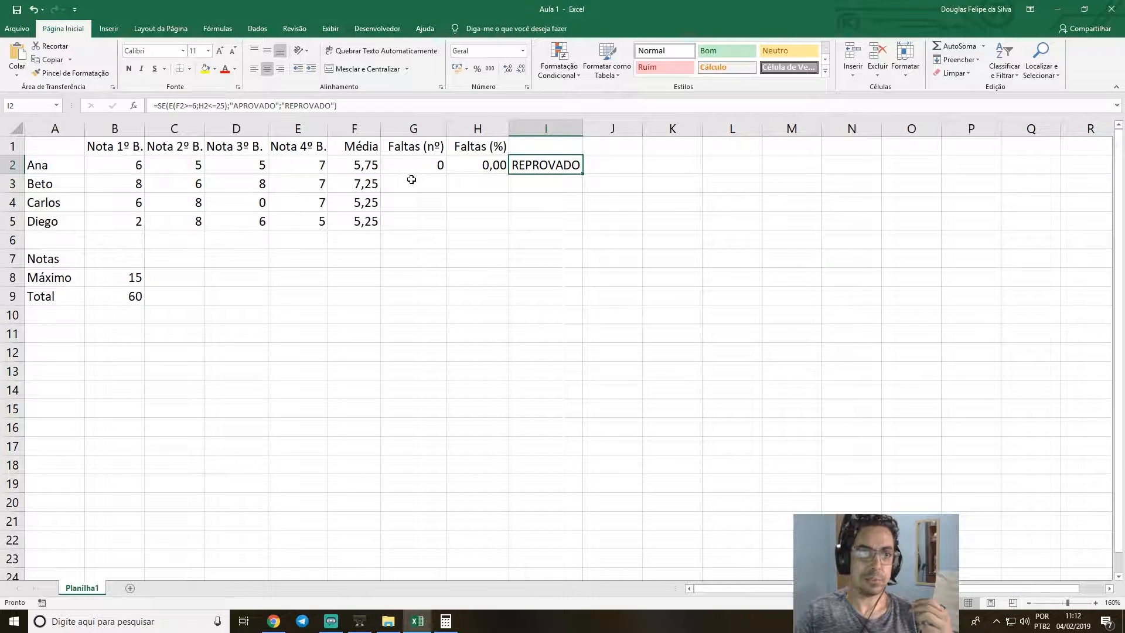
Examine the I2 formula from its result texts back to the F2>=6 average condition.
click(353, 105)
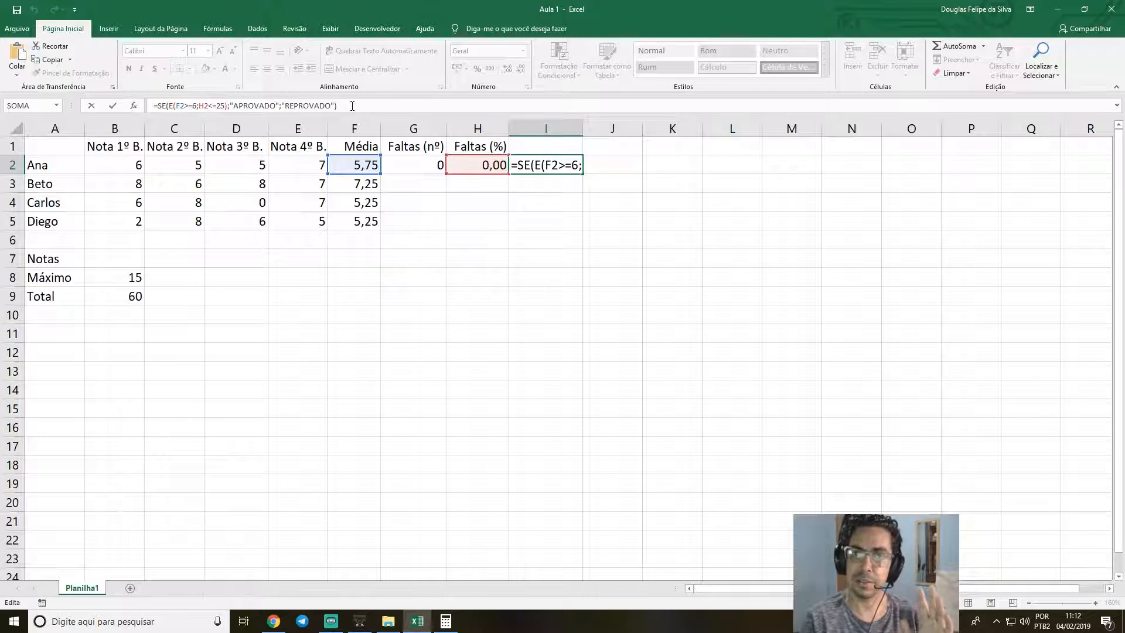
key(Left)
key(Left)
key(Left)
key(Left)
key(Left)
key(Left)
key(Left)
key(Left)
key(Left)
key(Left)
key(Left)
key(Left)
key(Left)
key(Left)
key(Left)
key(Left)
key(Left)
key(Left)
key(Left)
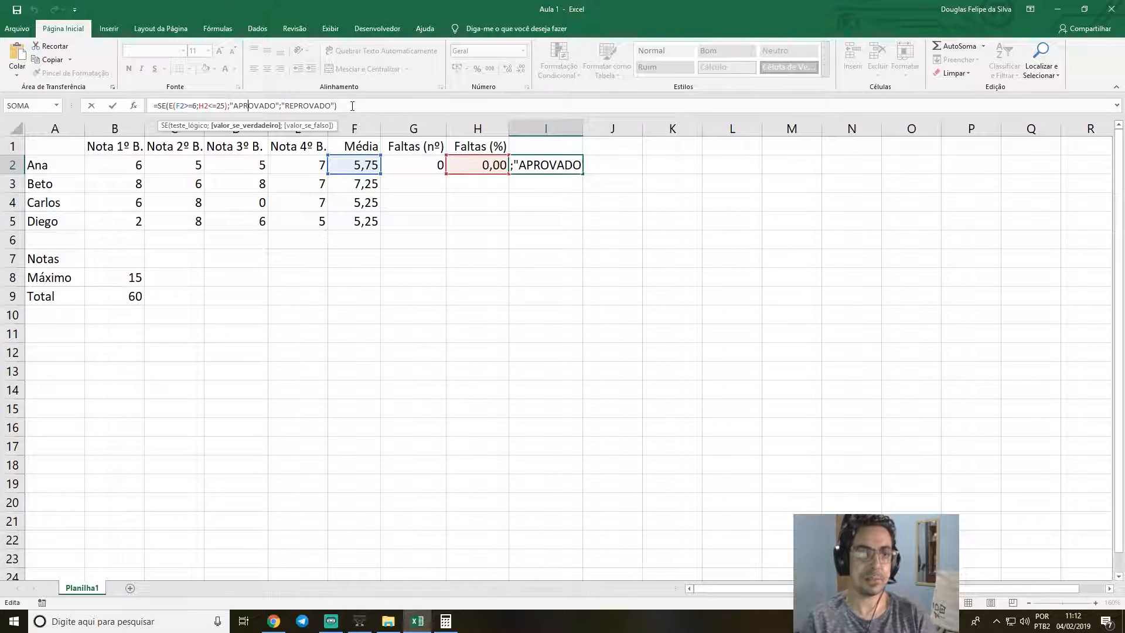
key(Left)
key(Left)
key(Left)
key(Left)
key(Left)
key(Left)
key(Left)
key(Left)
key(Left)
key(Left)
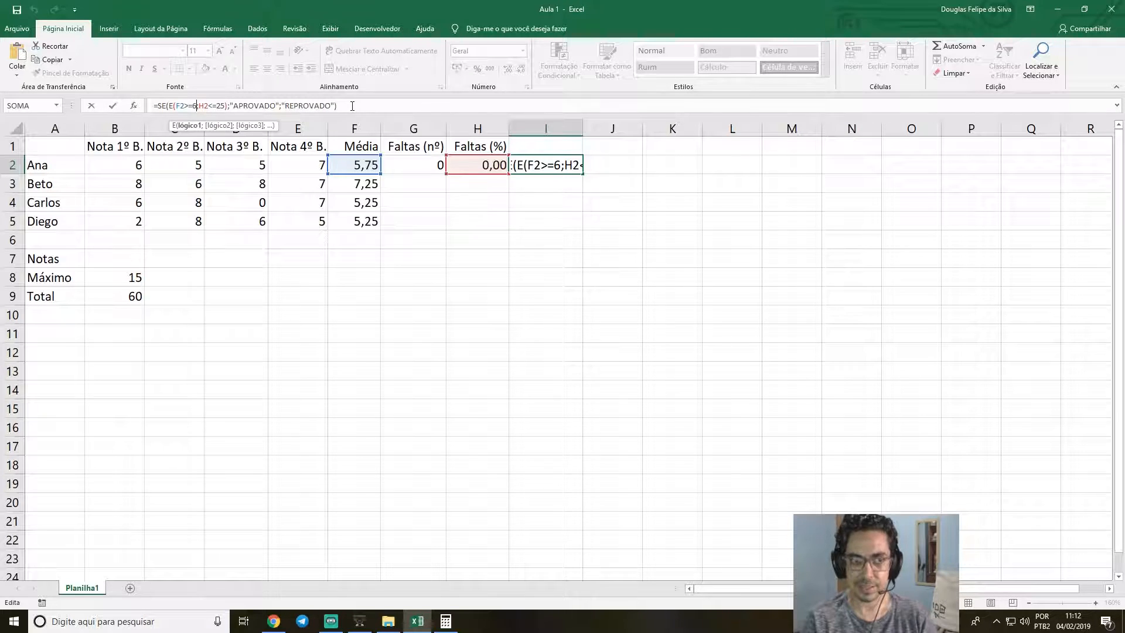
key(Left)
key(Left)
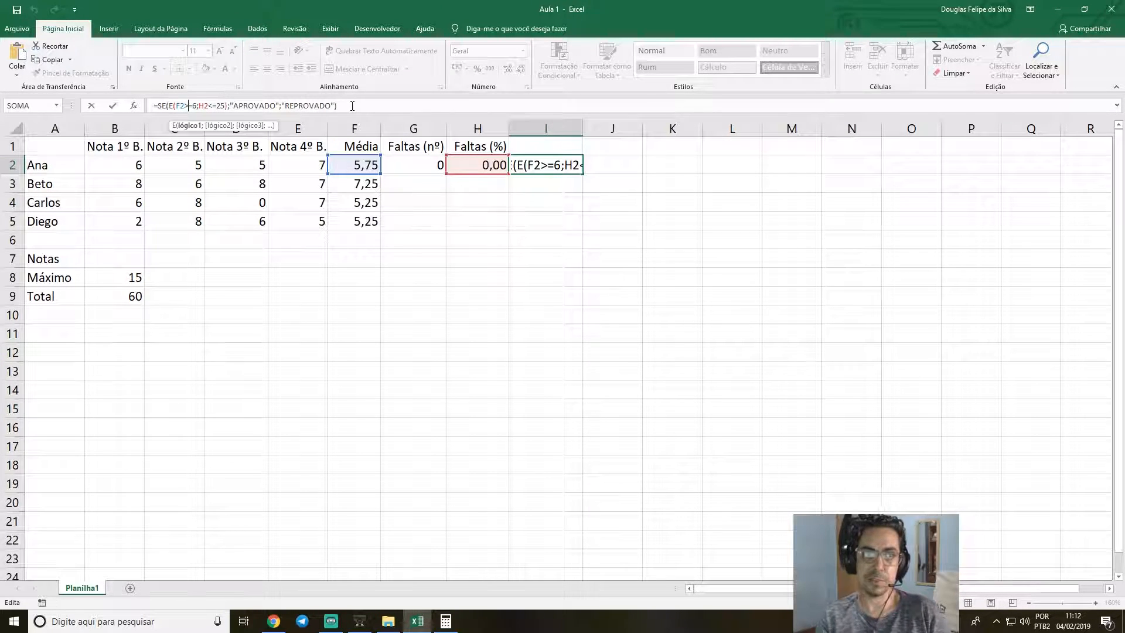
Change the absence condition in the I2 formula to H2<25.
key(Right)
key(Right)
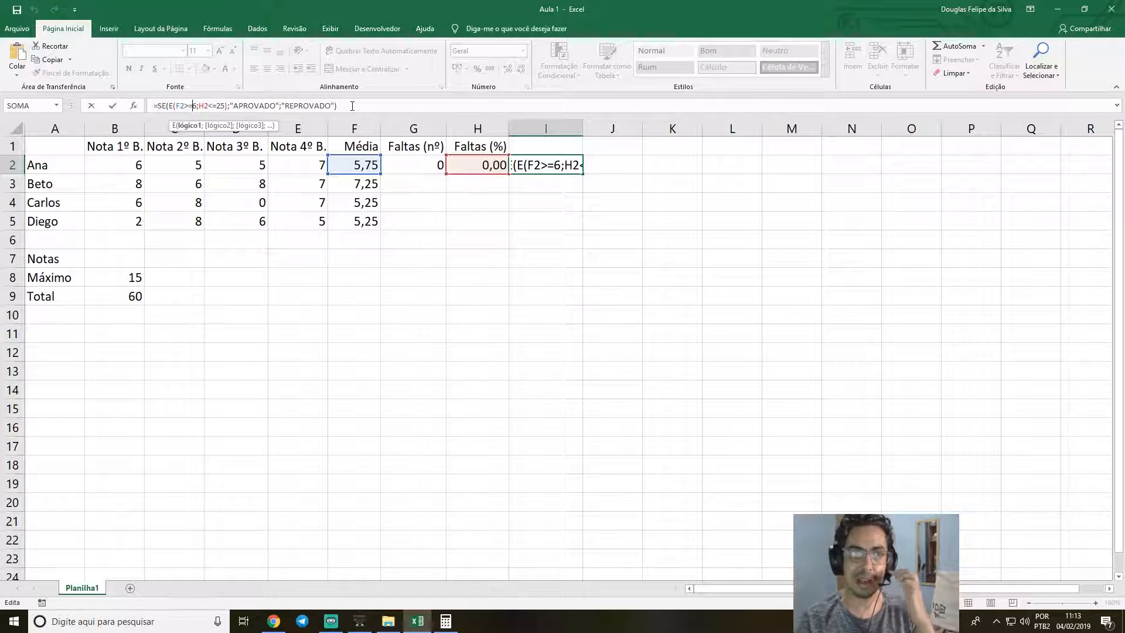
key(Right)
key(Right)
key(Right)
key(Right)
key(Right)
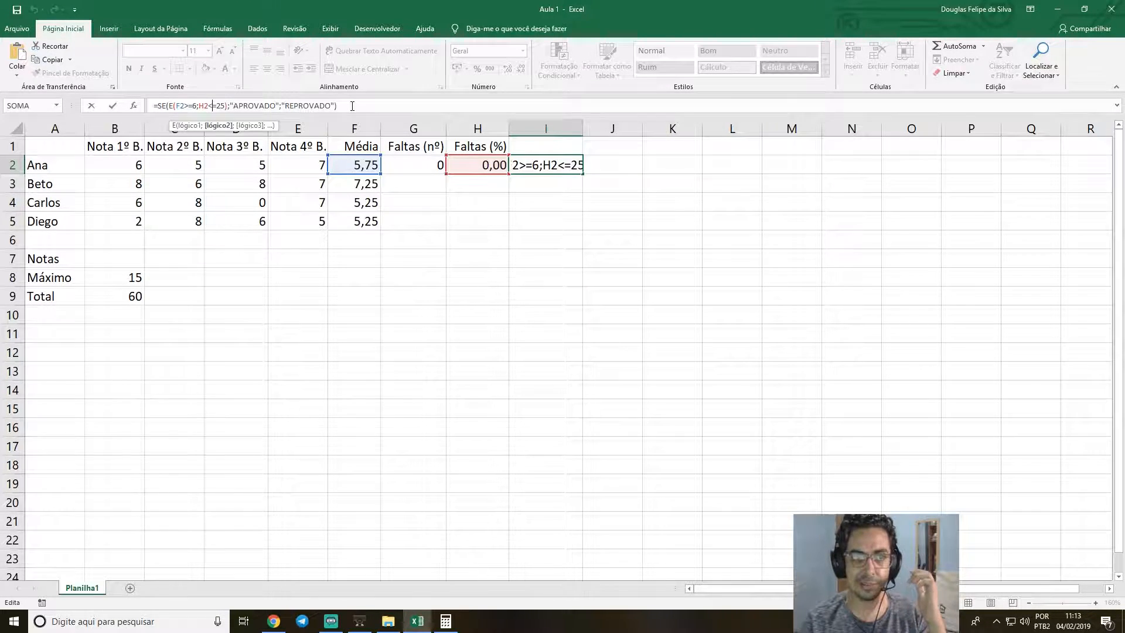
key(Delete)
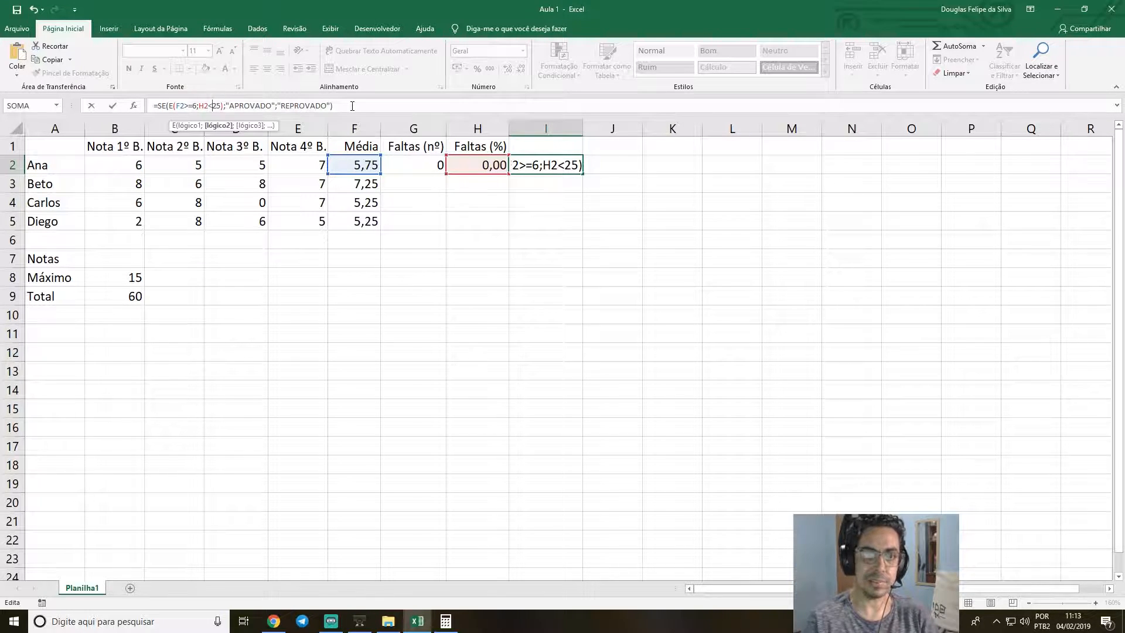
key(Return)
Set the absence count in G2 to 15 to test the 25% limit, and check the percentage in H2.
key(Up)
key(Left)
key(Left)
text(15)
key(Return)
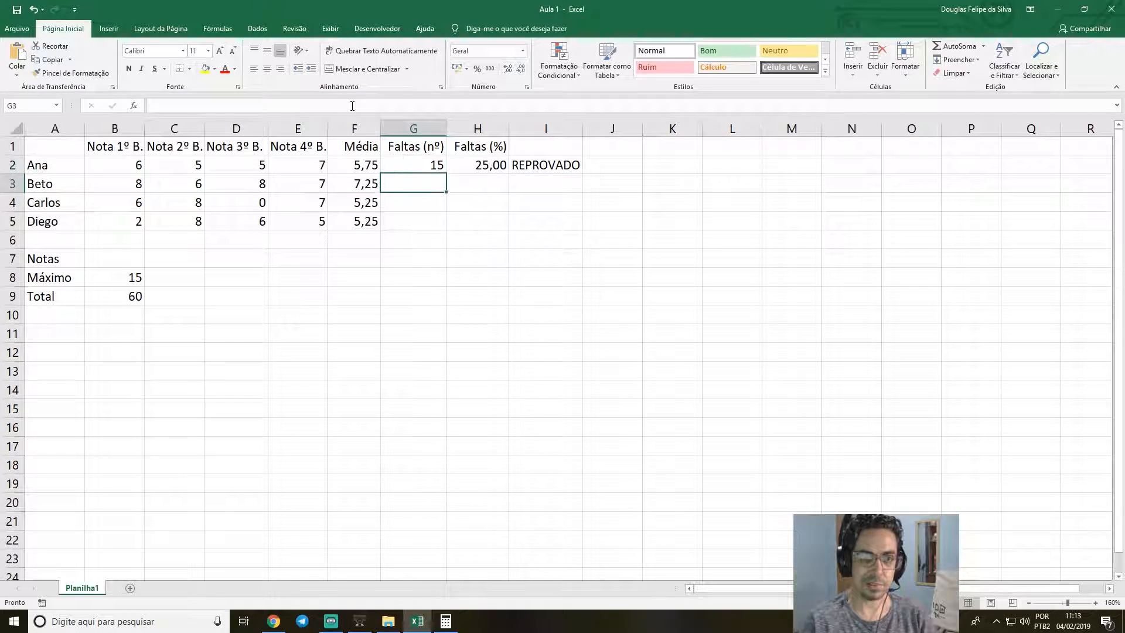
key(Up)
key(Right)
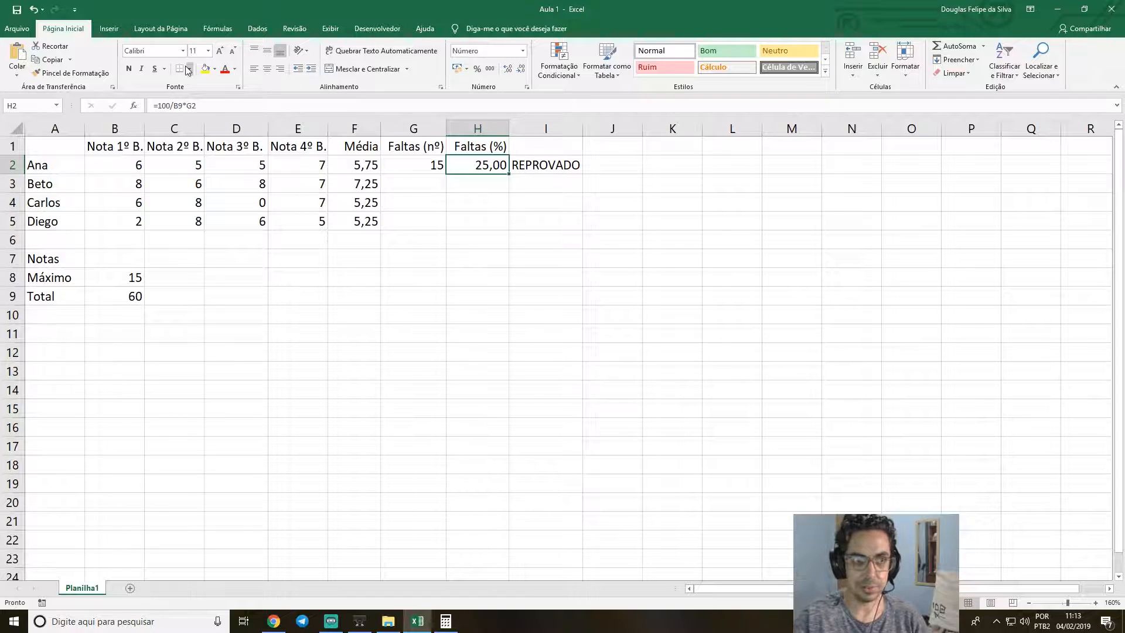
Restore the absence condition in the I2 formula to H2<=25.
click(551, 170)
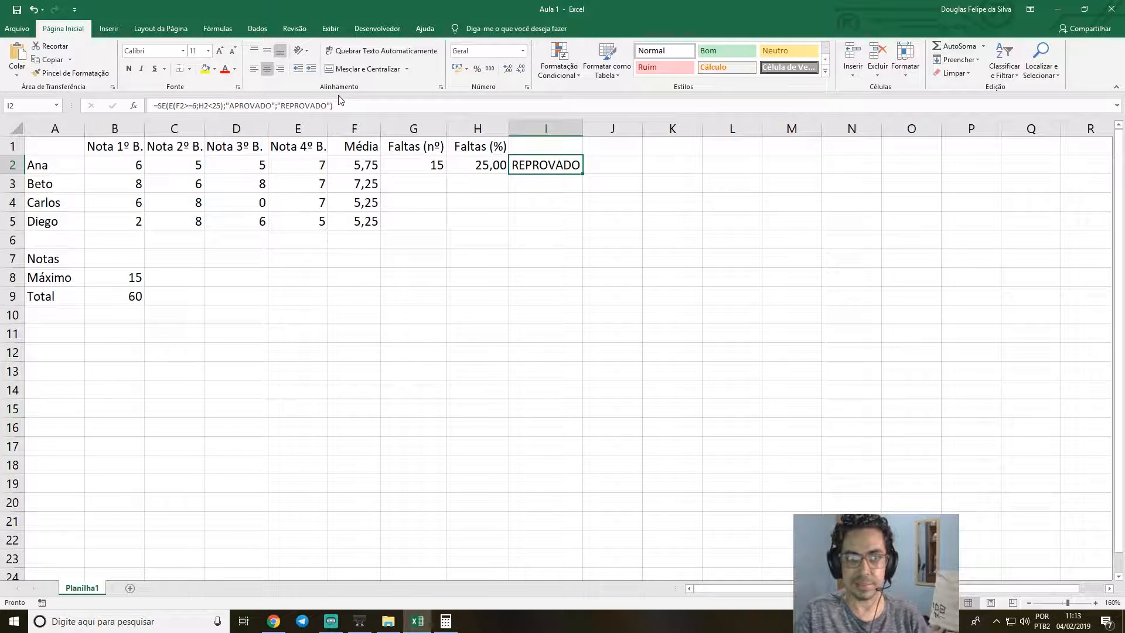
click(218, 106)
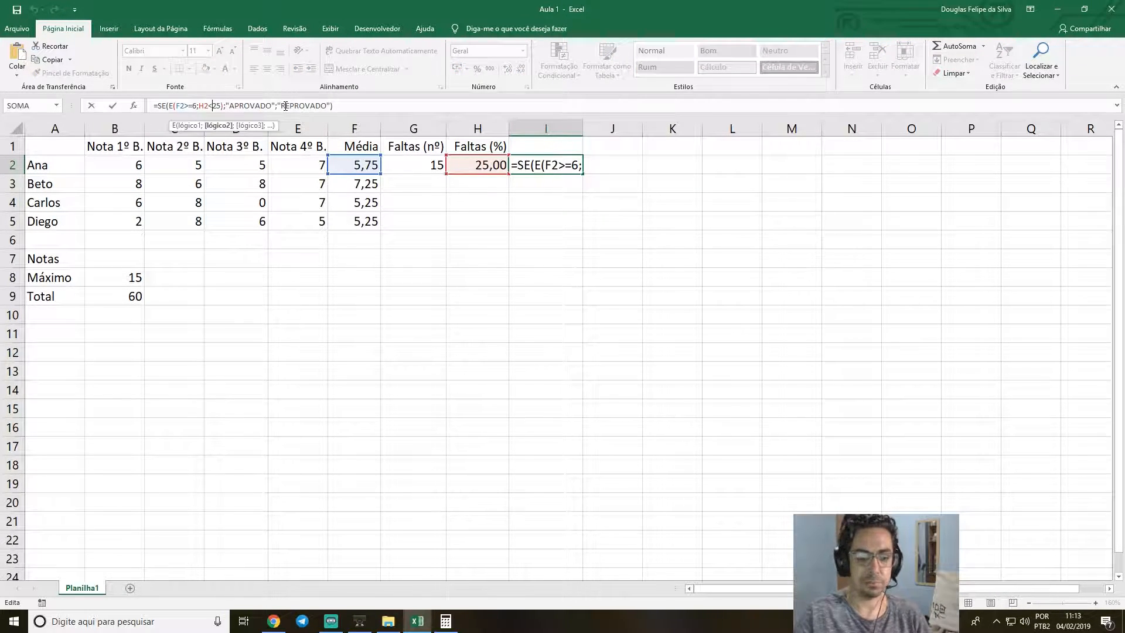
text(=)
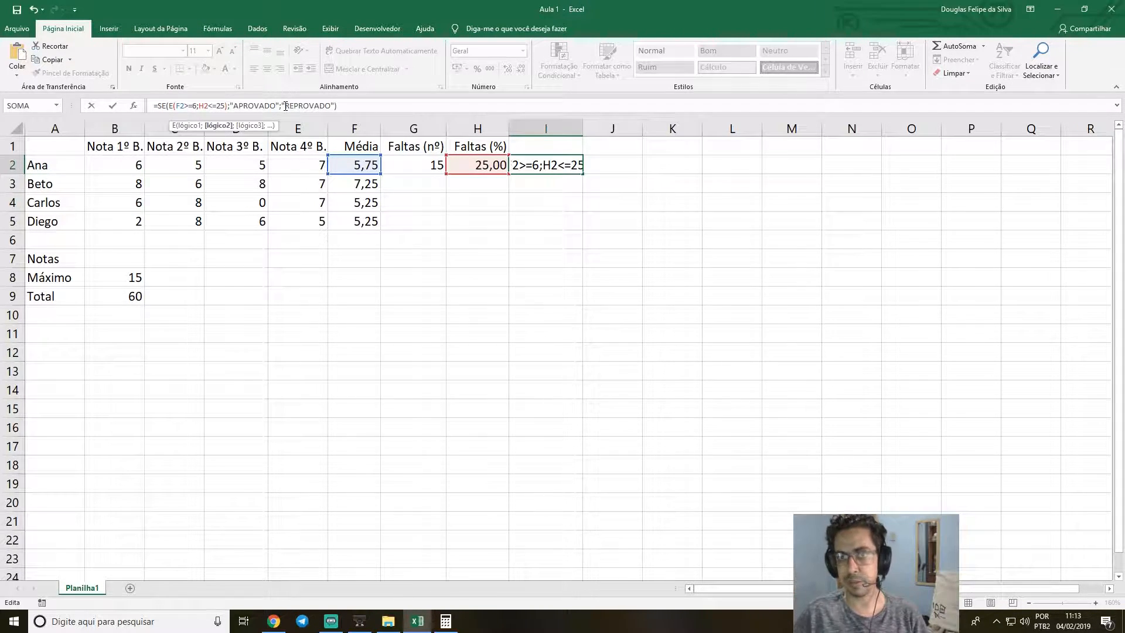
key(Return)
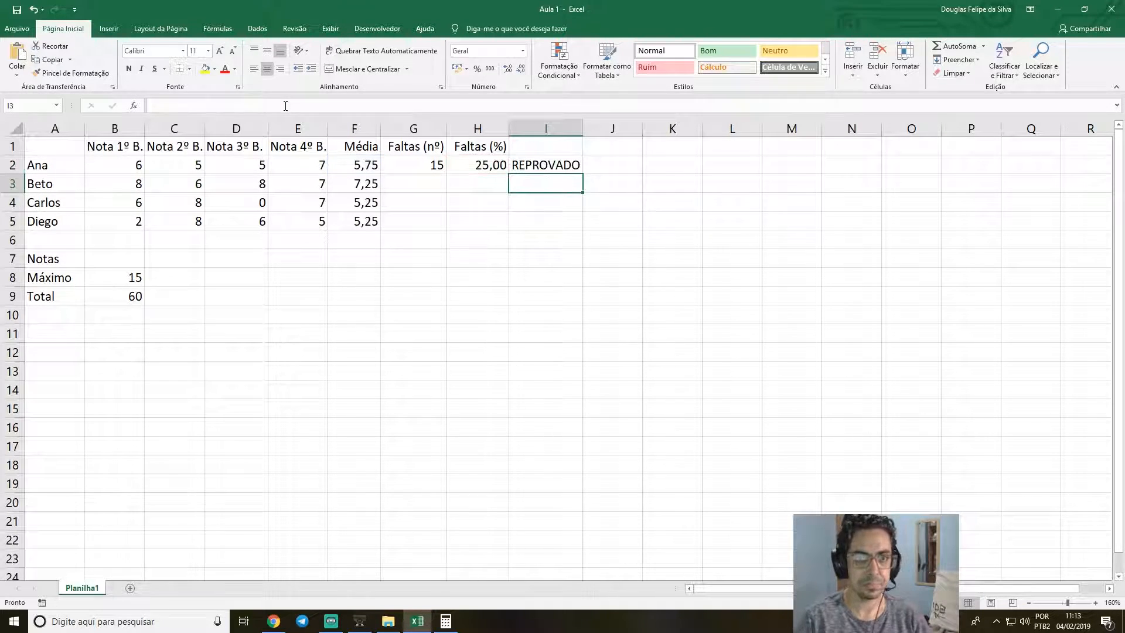
Examine the absence-percentage formula in H2 and its references to the total in B9 and the absences in G2.
drag(478, 240, 498, 218)
click(500, 183)
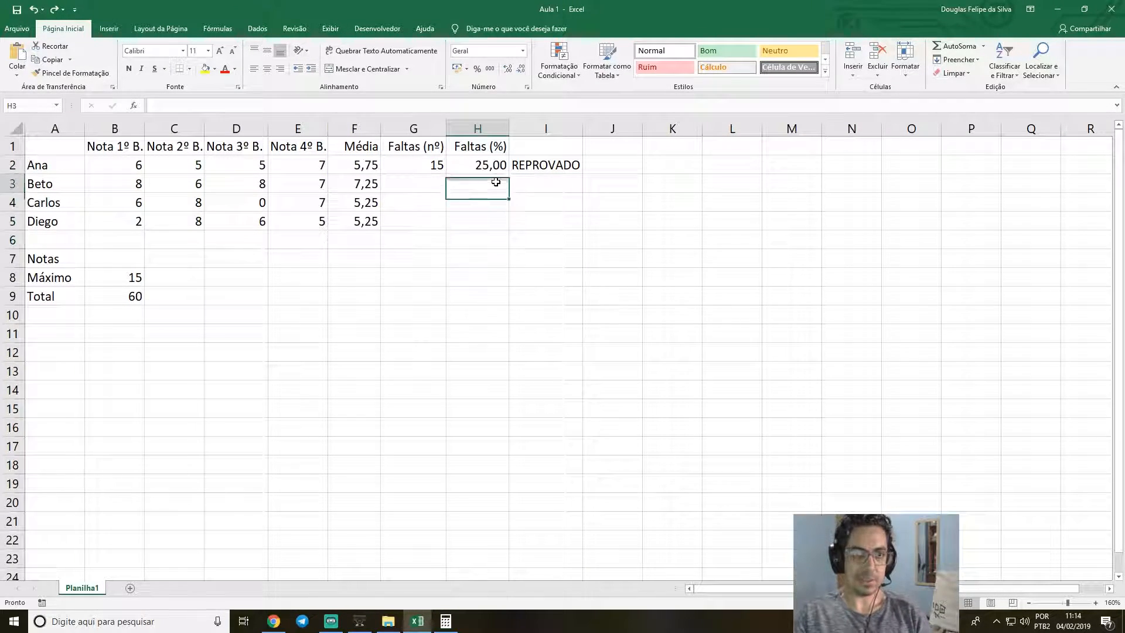
click(500, 166)
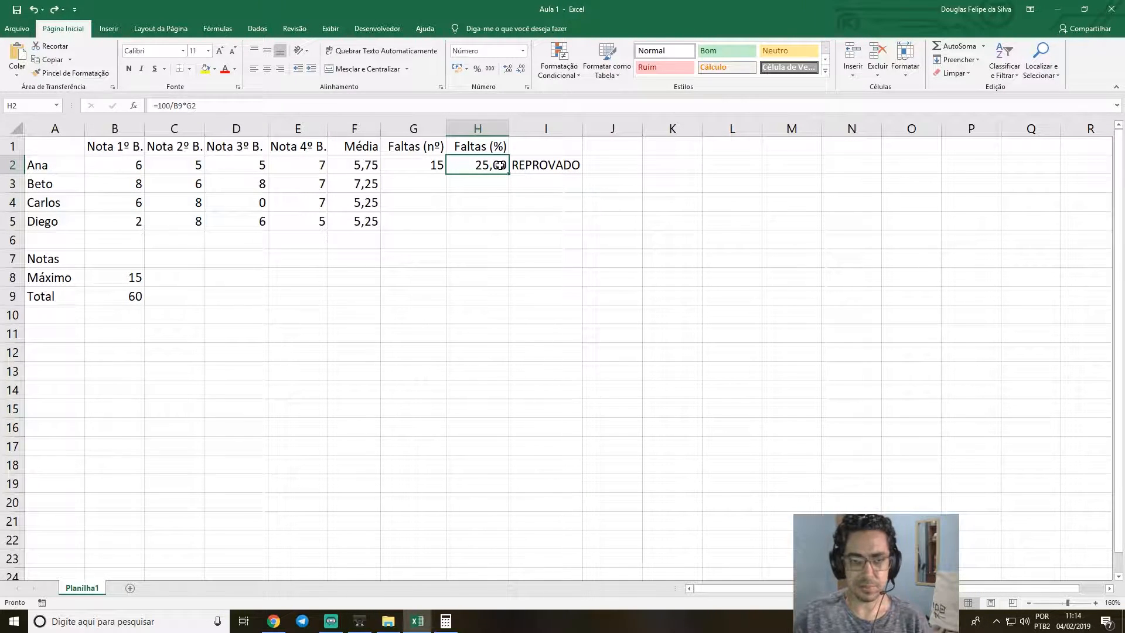
double_click(501, 167)
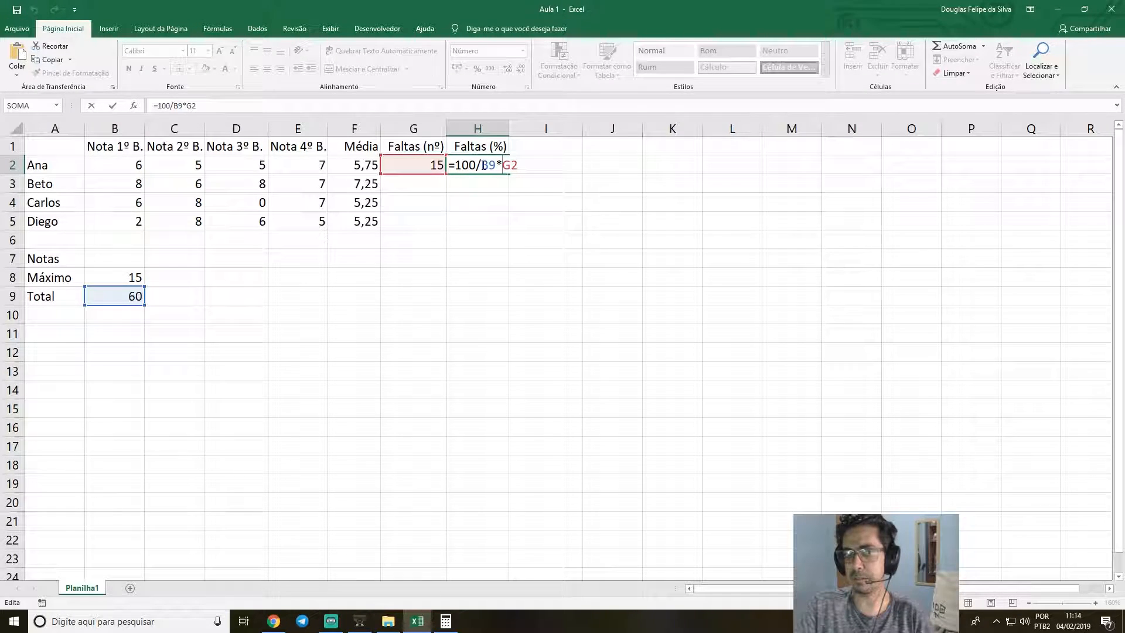
click(121, 297)
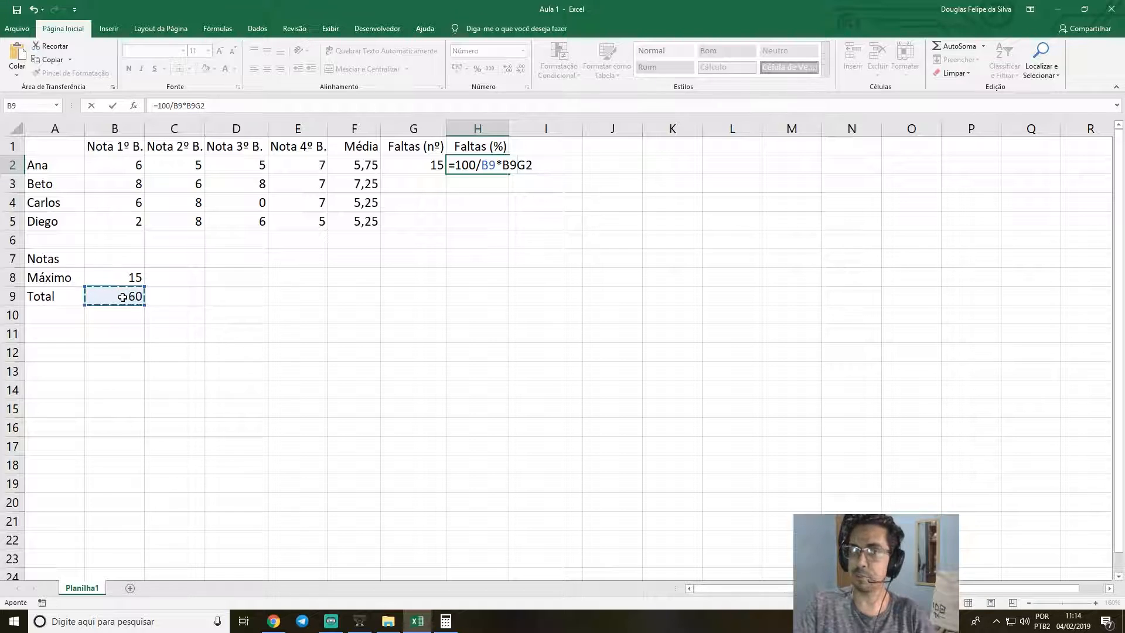
key(BackSpace)
key(BackSpace)
key(ctrl+Return)
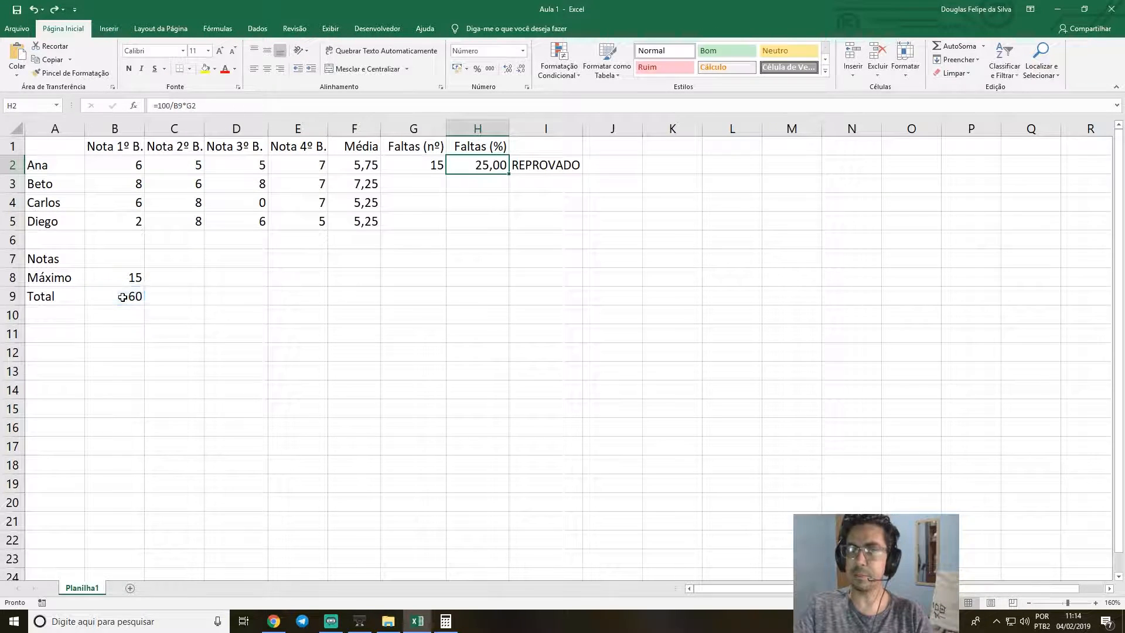
double_click(467, 165)
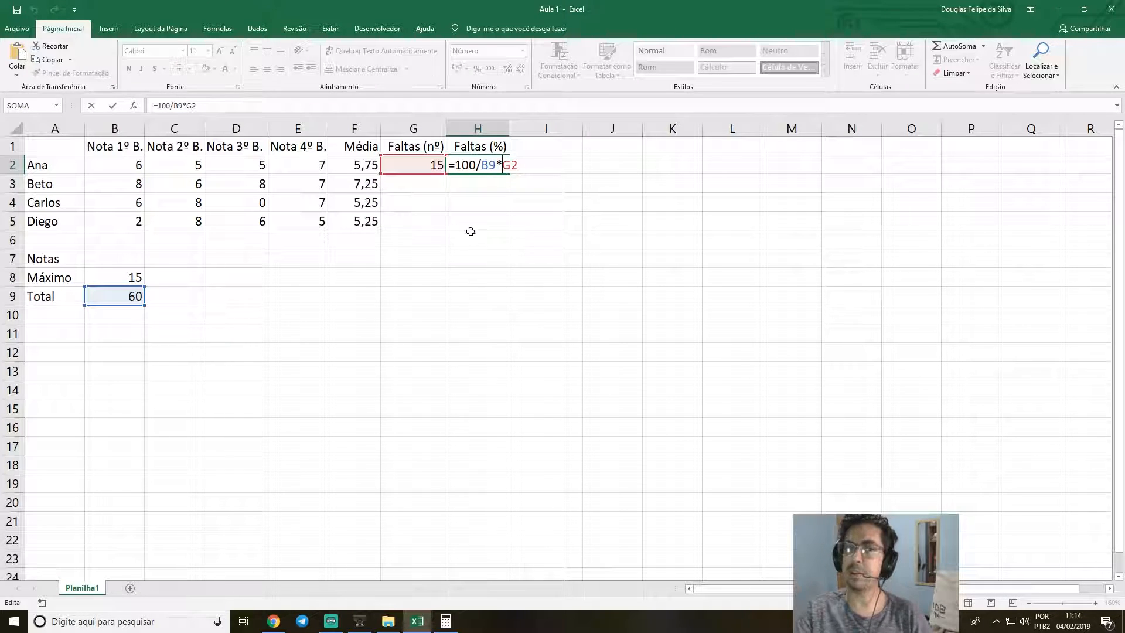
key(Return)
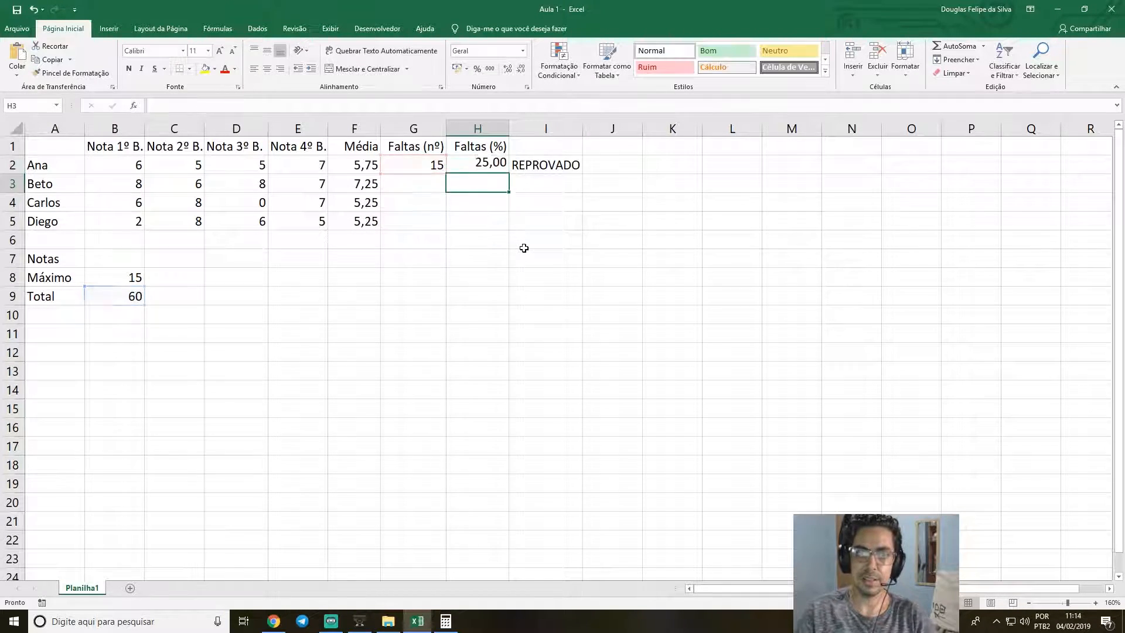
Fill the percentage formula from H2 down to H5 and inspect the cell references in the copied formulas.
click(504, 170)
drag(509, 175, 502, 230)
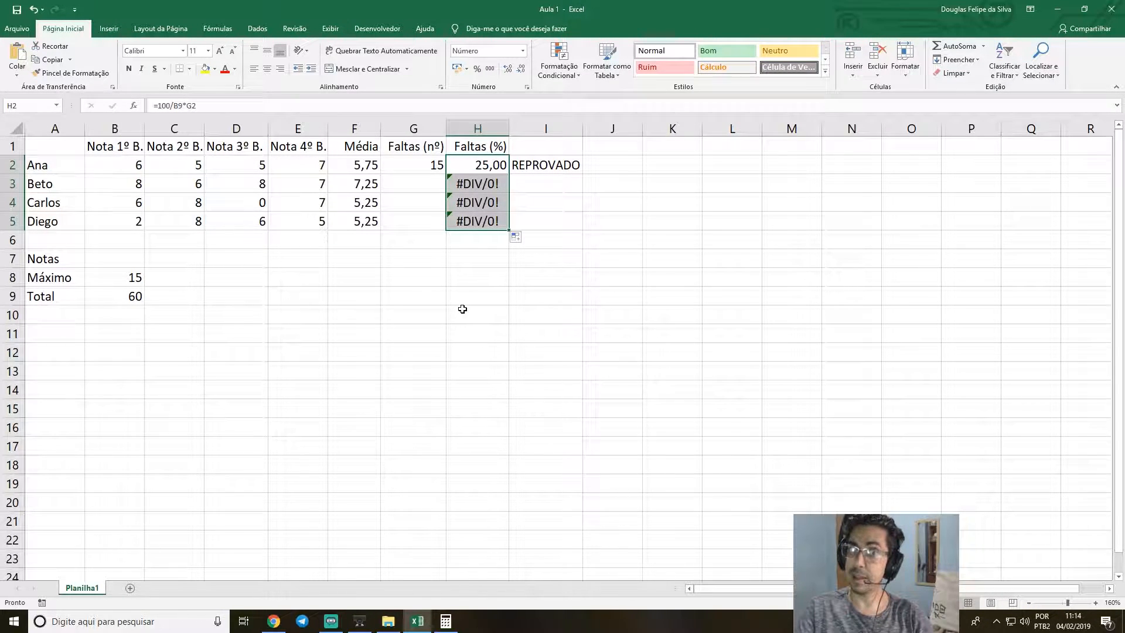
click(503, 184)
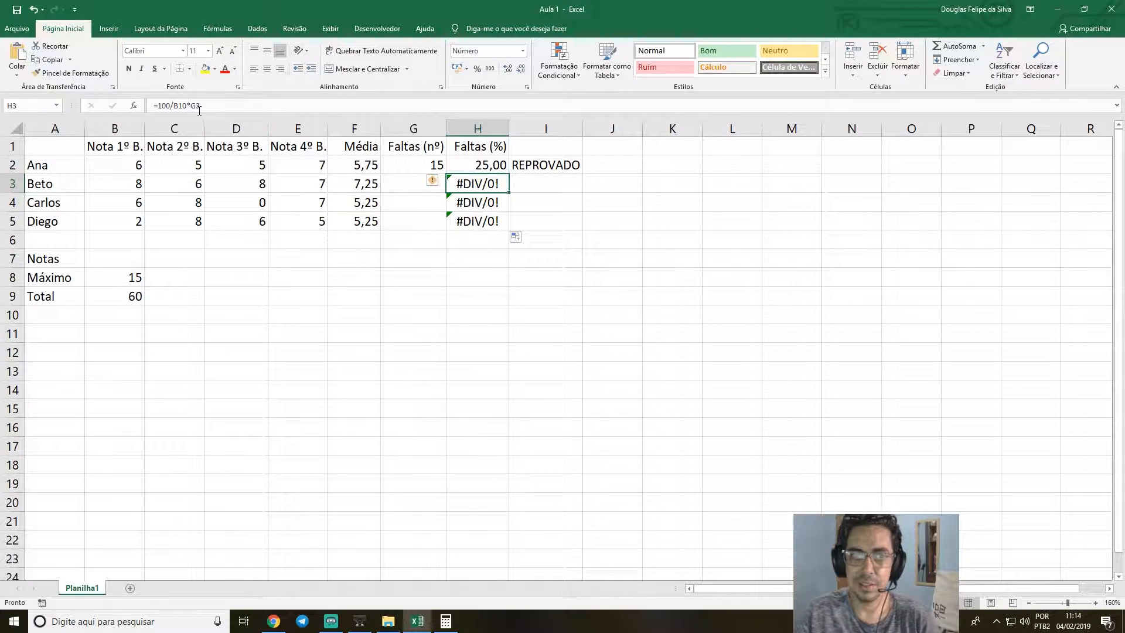
key(Up)
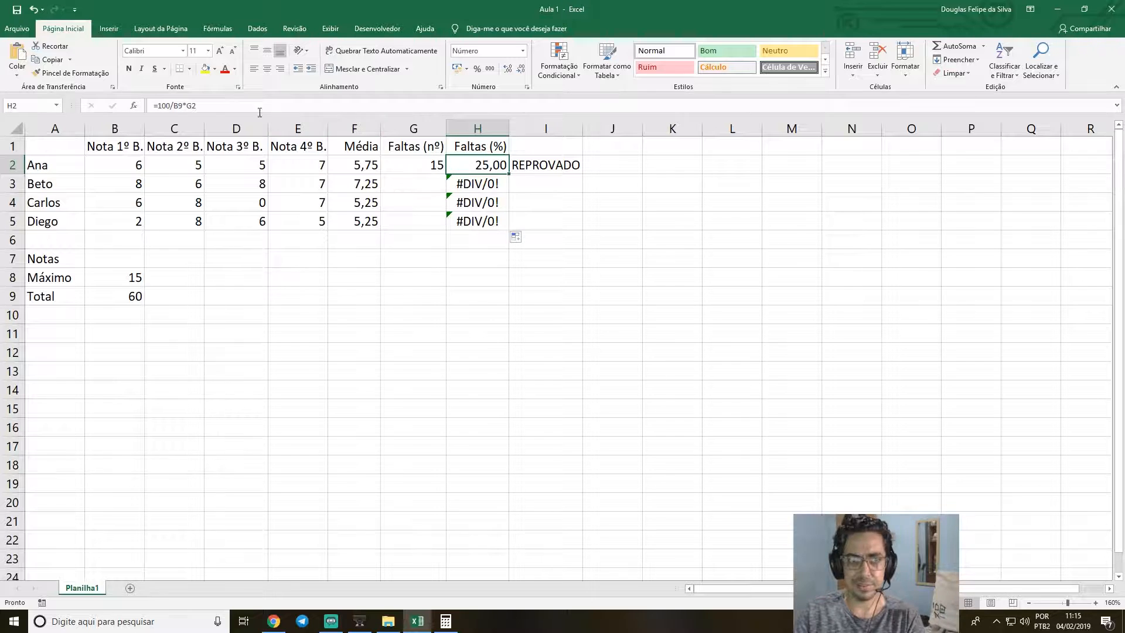
double_click(178, 106)
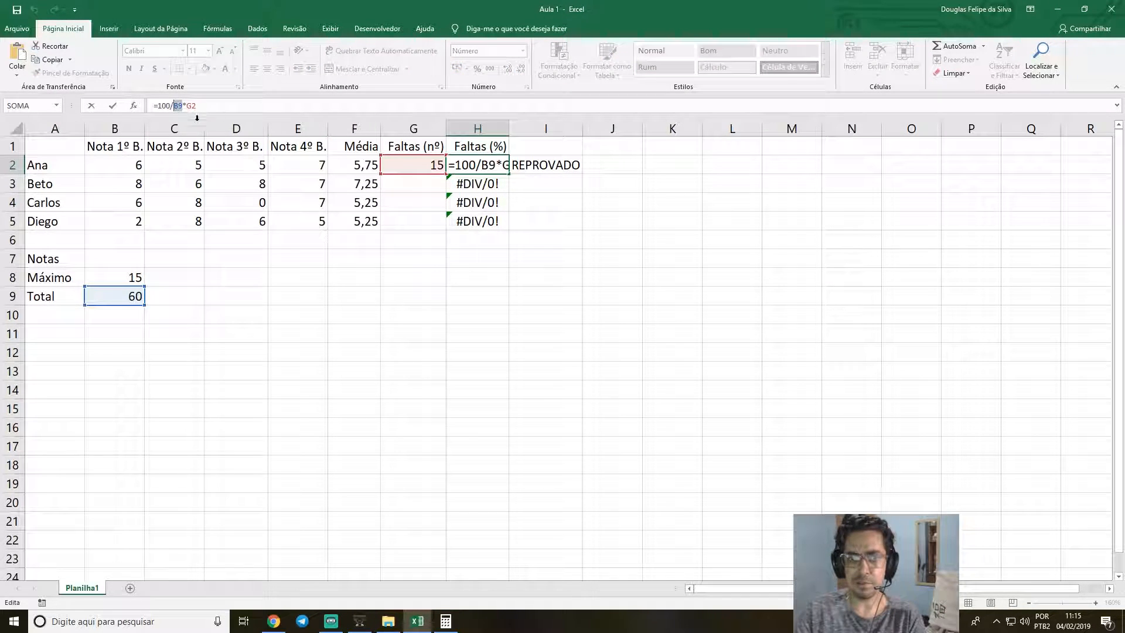
key(Return)
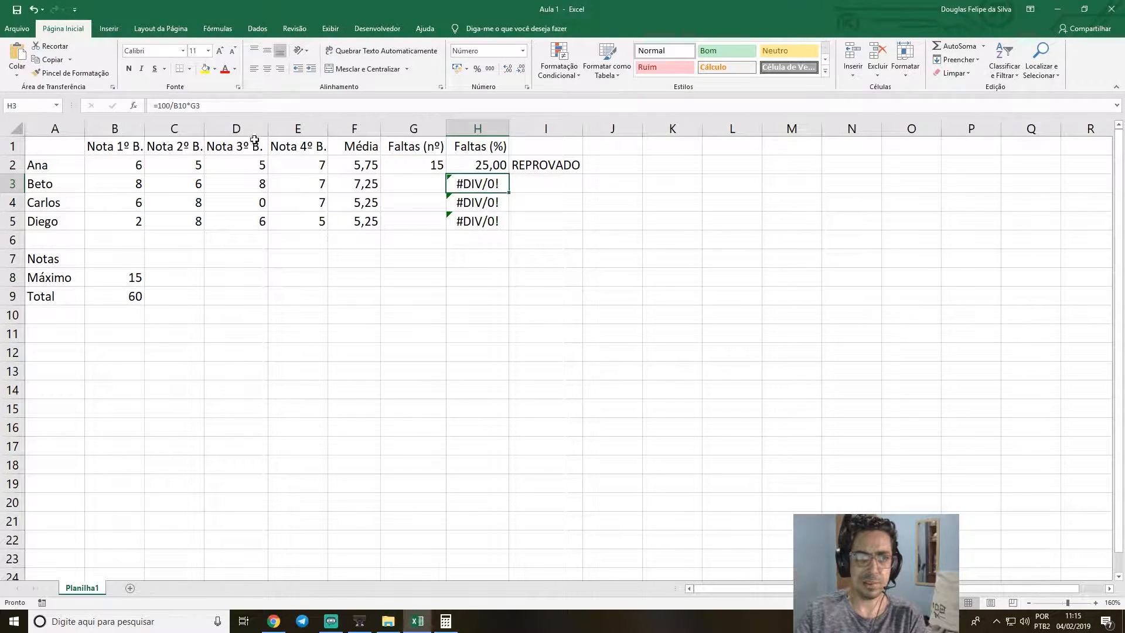
key(Down)
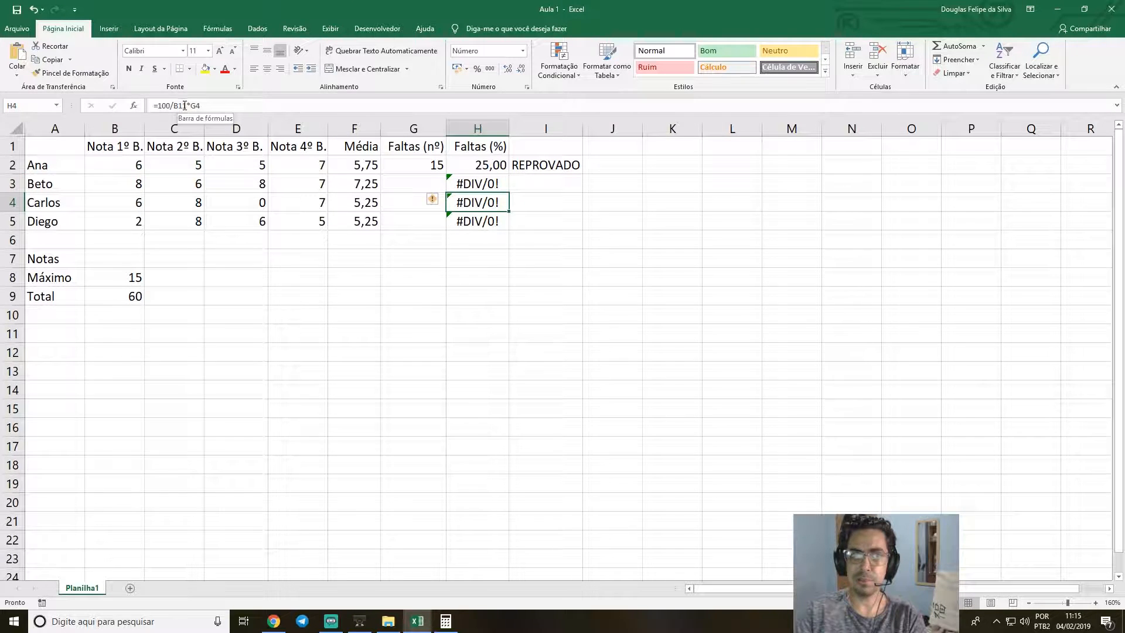
key(Down)
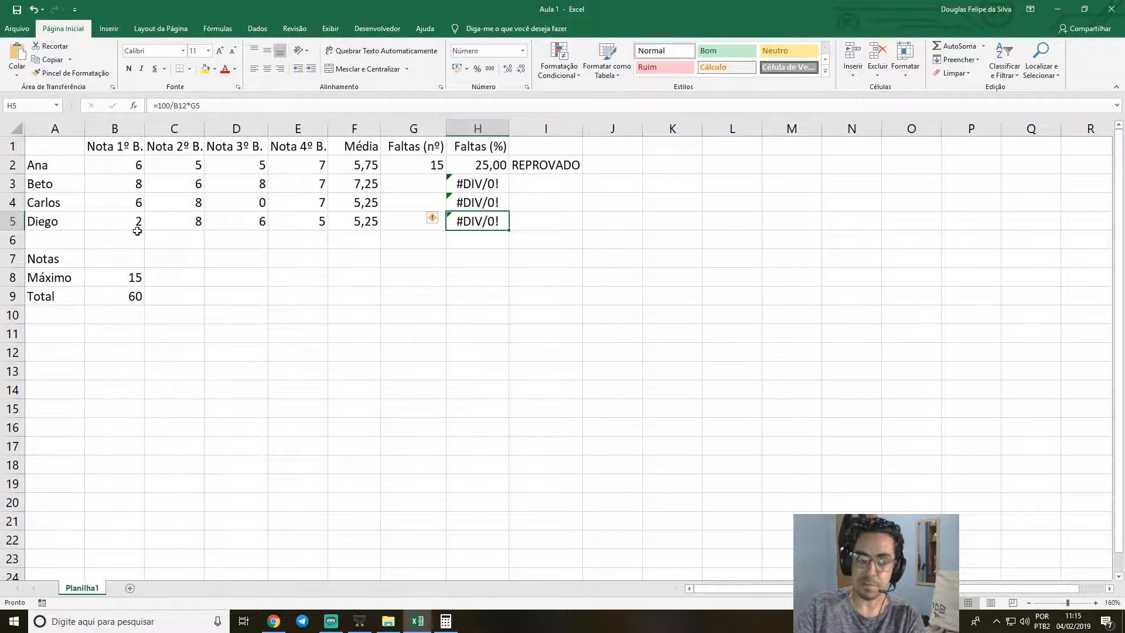
click(120, 332)
click(122, 356)
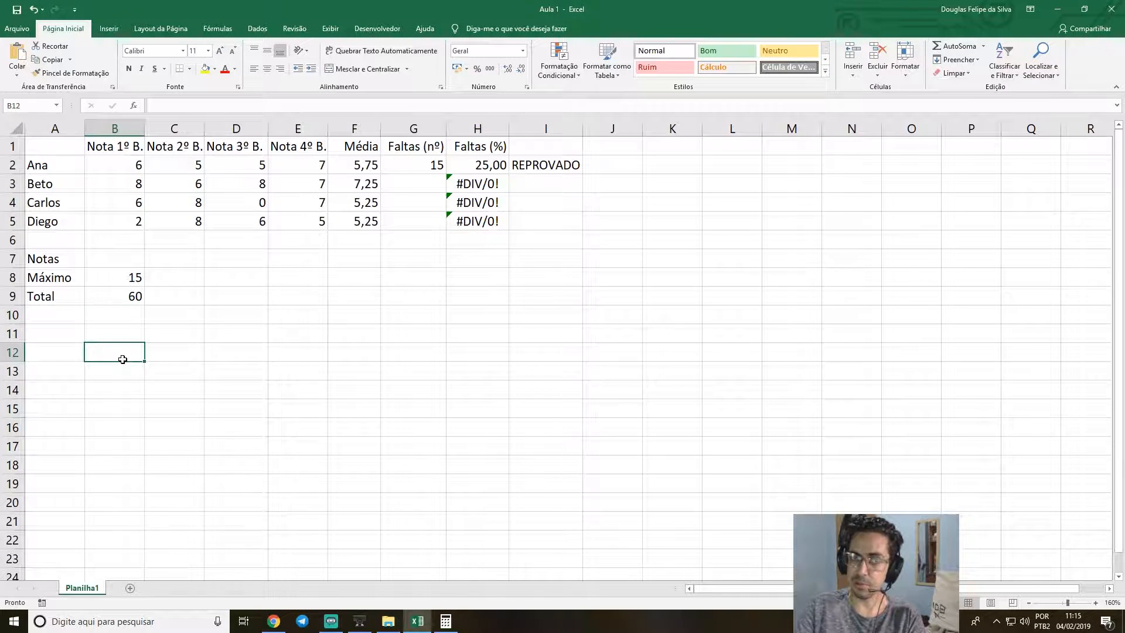
Repeat the fill of the H2 percentage formula down to H5, and undo it to clear H3:H5.
key(ctrl+z)
key(ctrl+z)
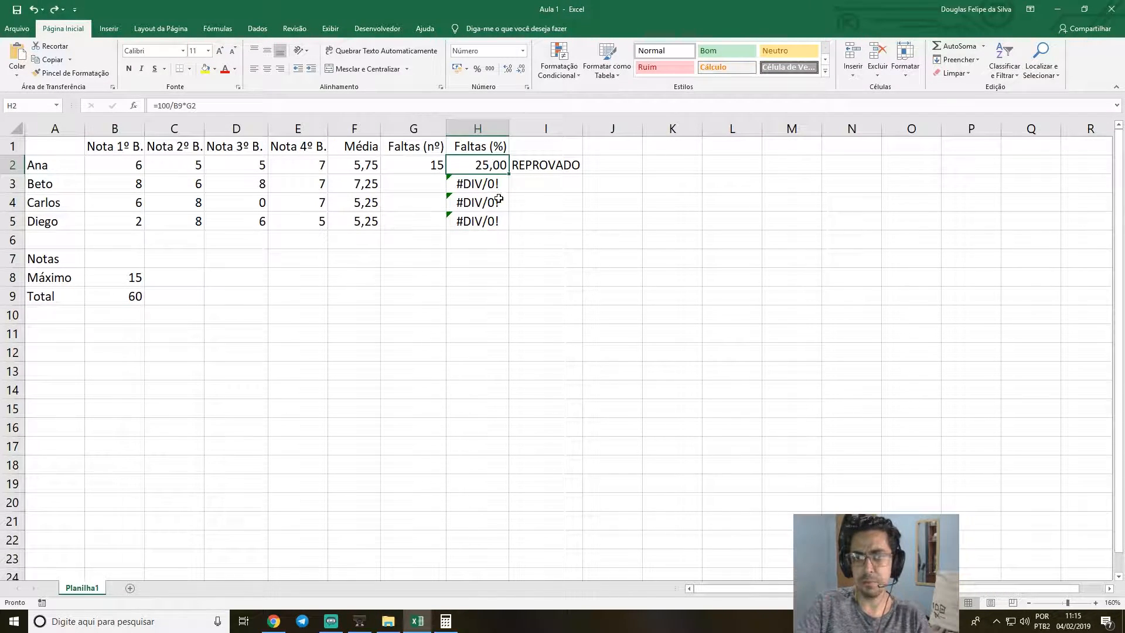
drag(509, 174, 511, 229)
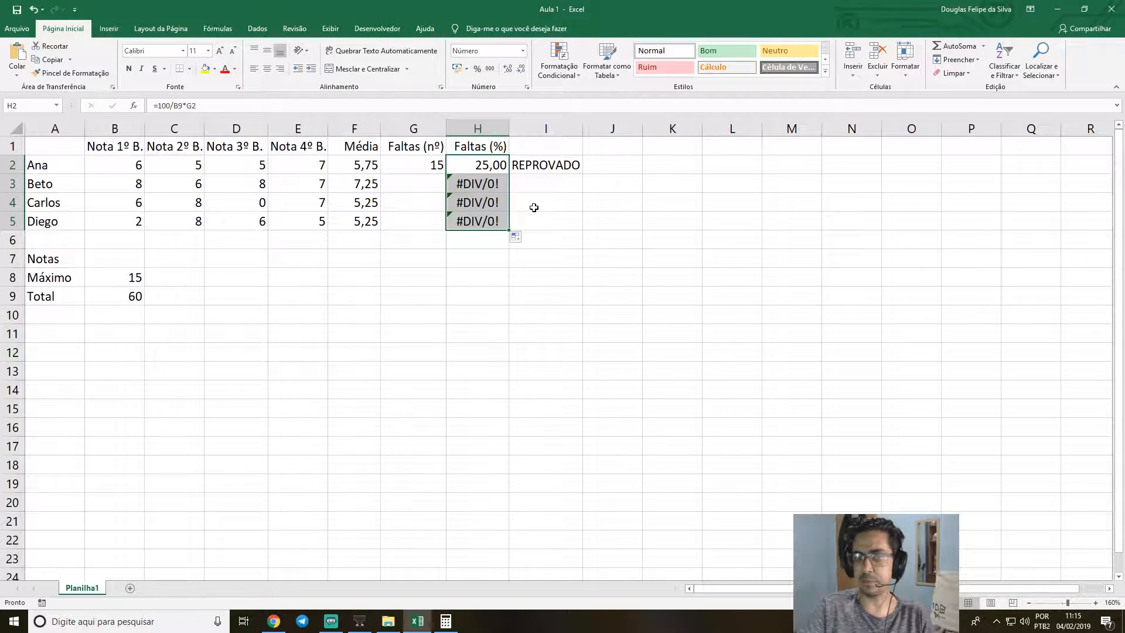
key(ctrl+z)
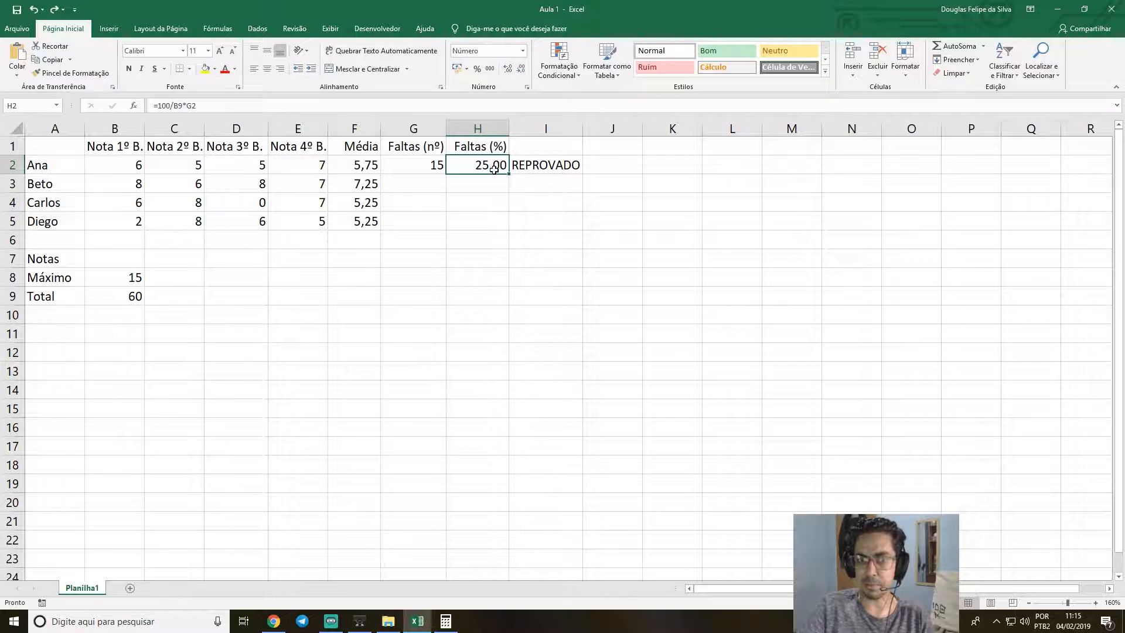
Make the total's reference absolute in the H2 absence-percentage formula, giving =100/$B$9*G2.
click(126, 298)
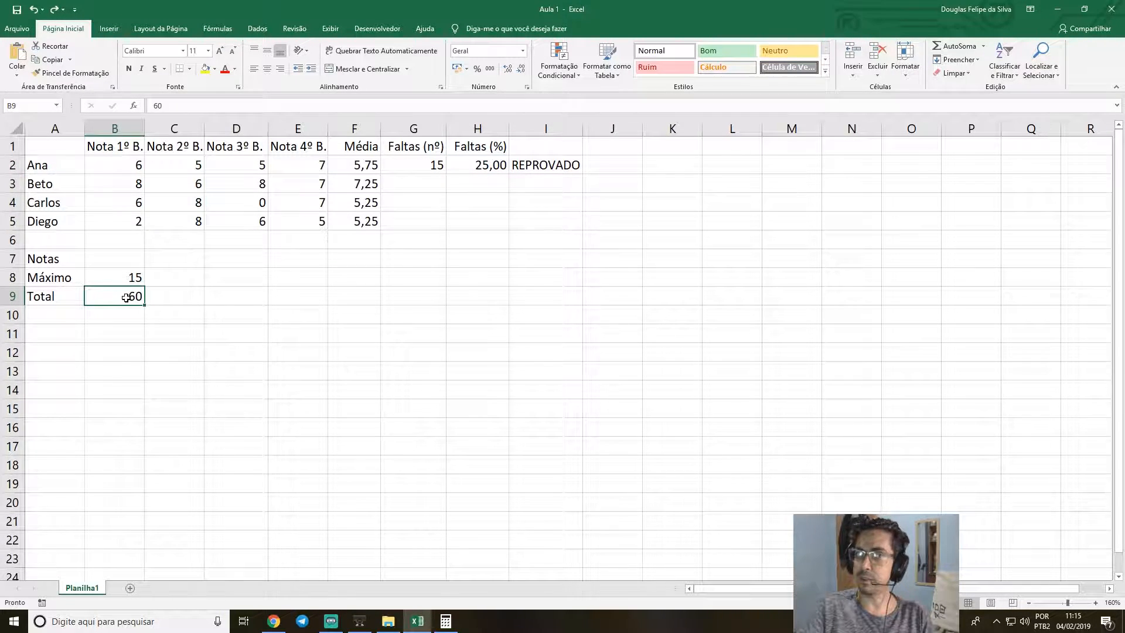
click(493, 167)
double_click(499, 168)
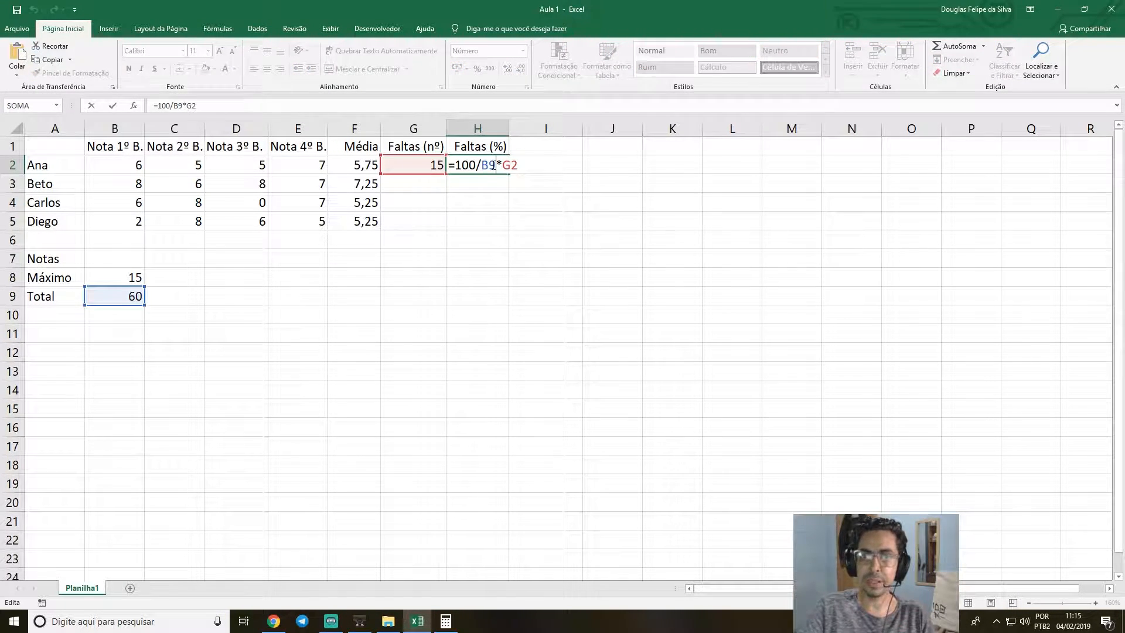
click(481, 166)
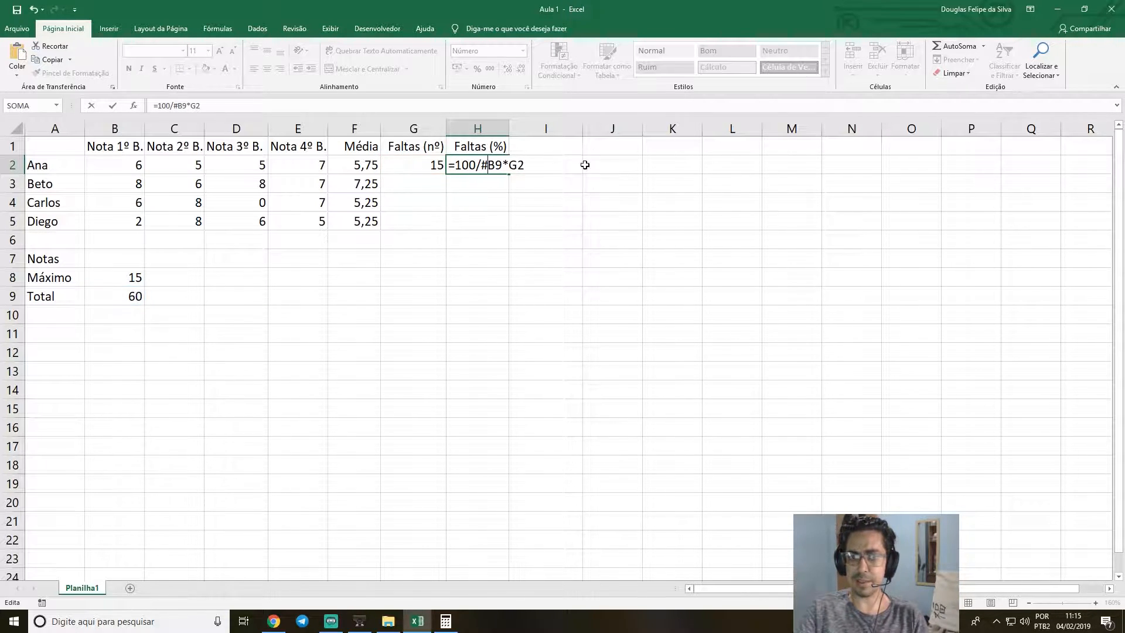
text($)
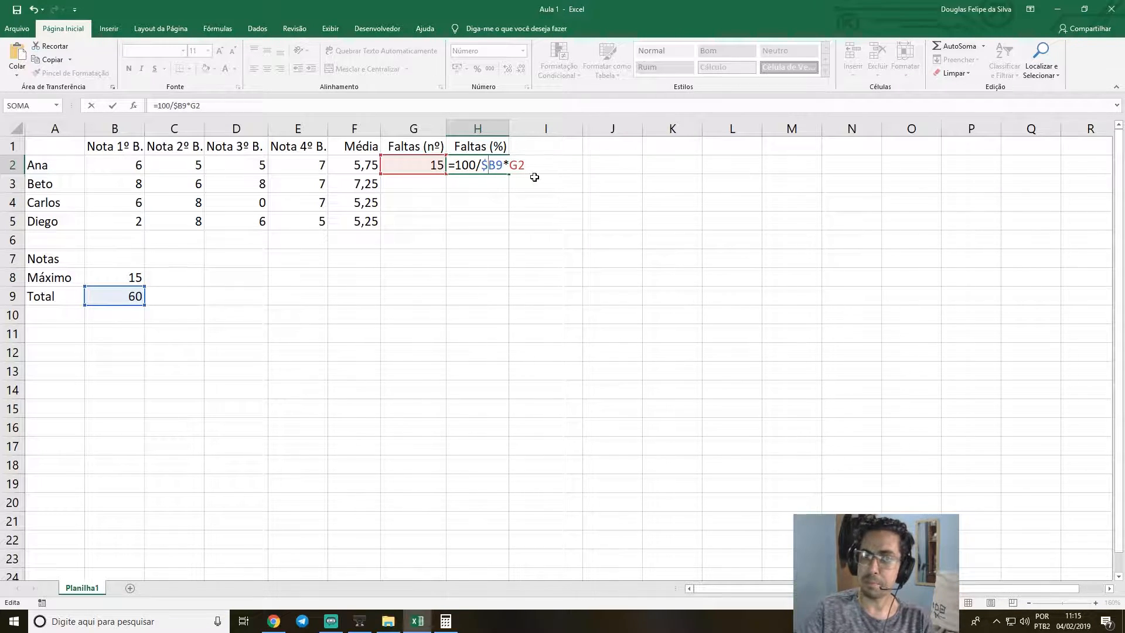
text($)
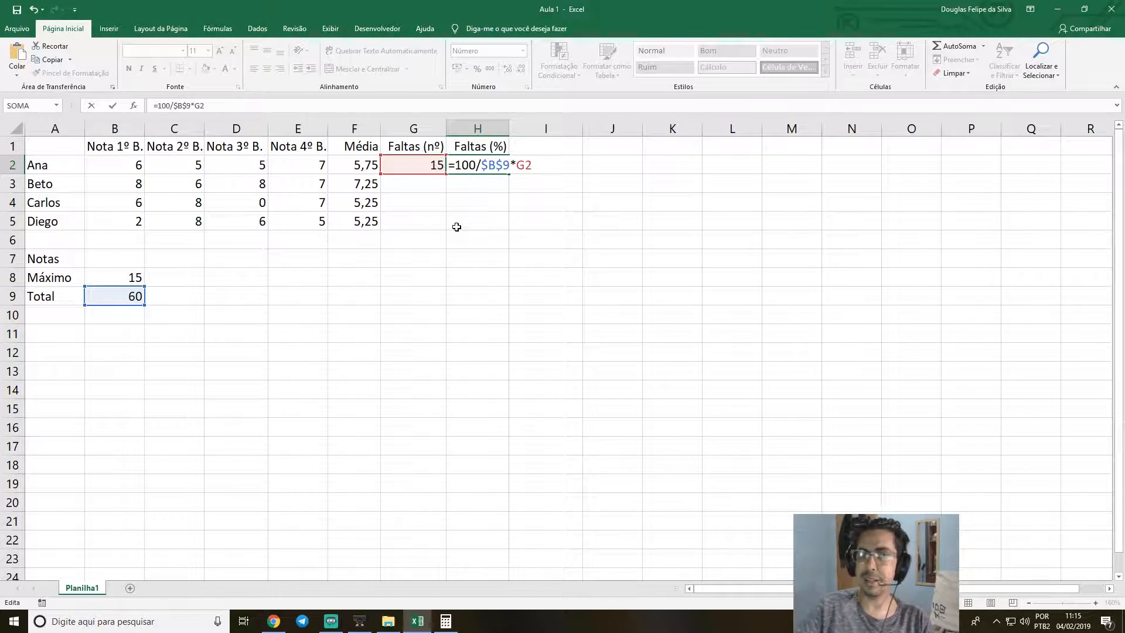
key(Return)
key(Up)
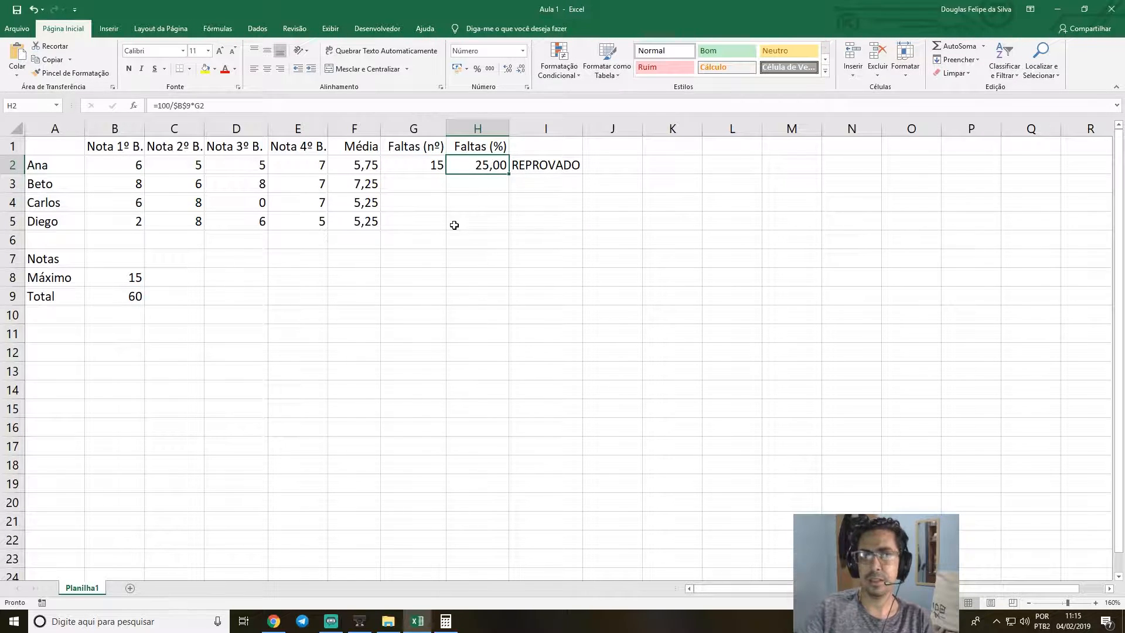
Check the absolute reference in H2 and fill its percentage formula down to H5.
double_click(504, 166)
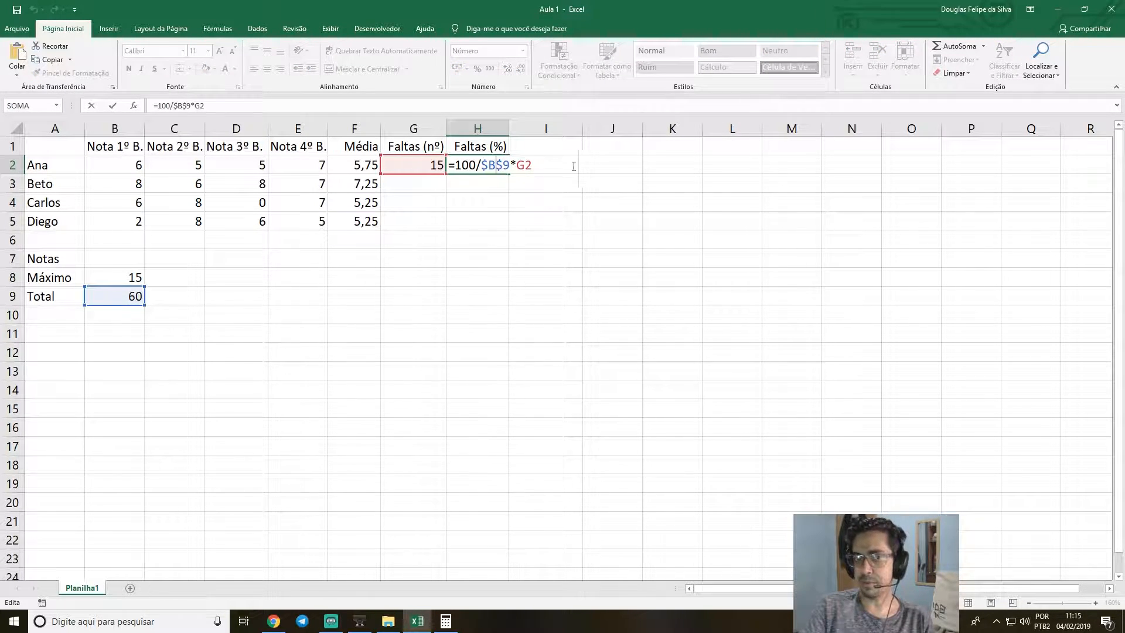
key(Return)
click(503, 166)
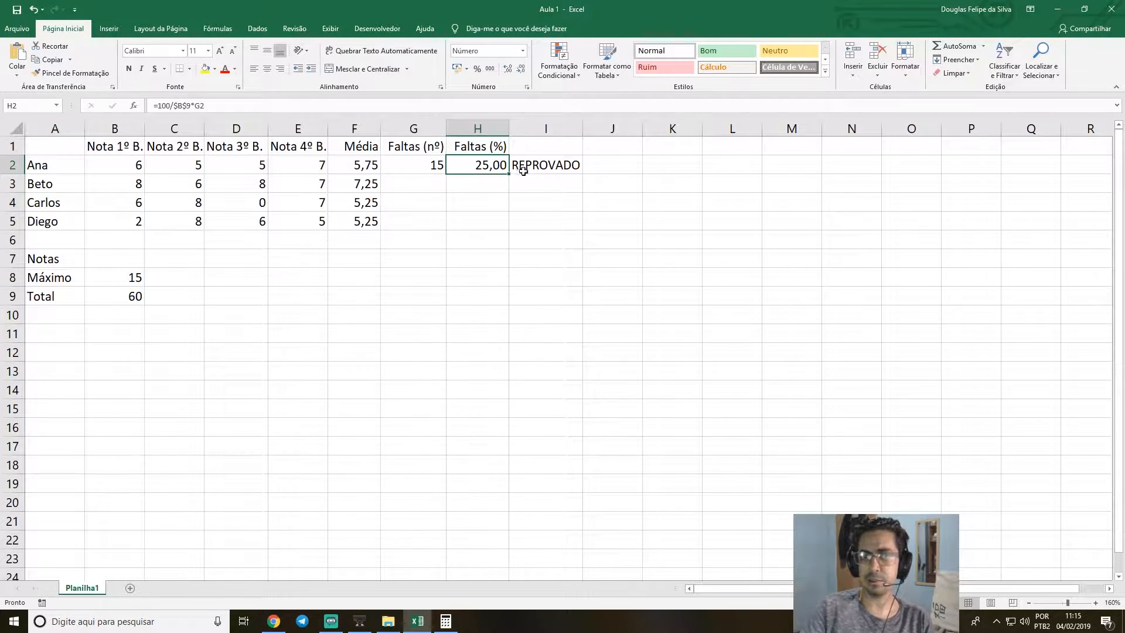
drag(509, 175, 510, 231)
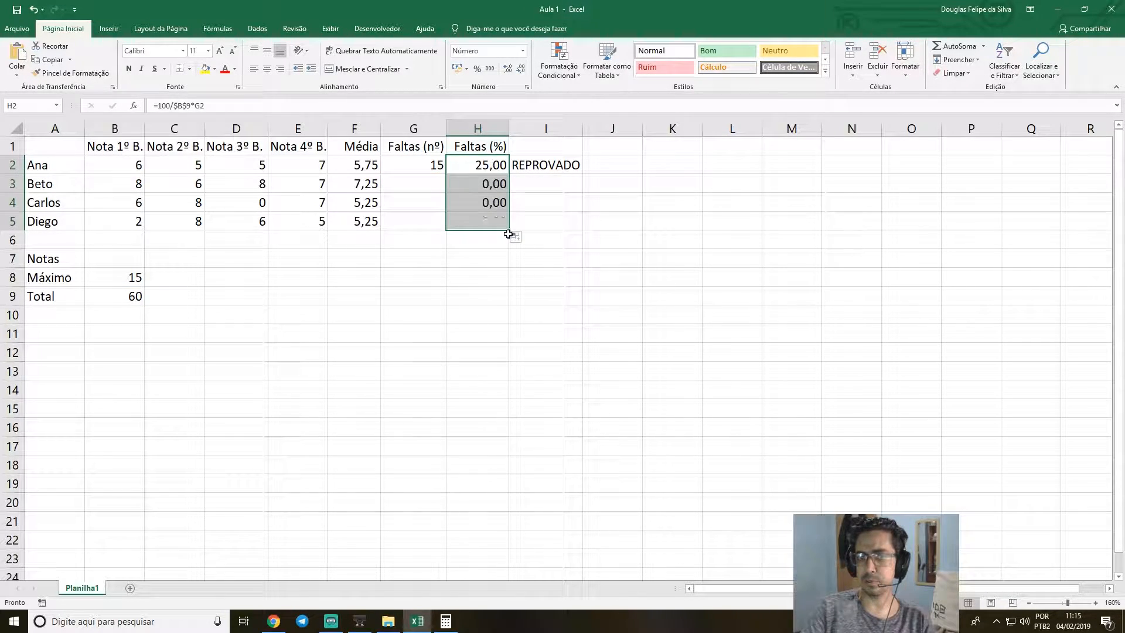
Inspect the references to the total and to the absences in the copied formulas in H3, H4 and H5.
double_click(496, 183)
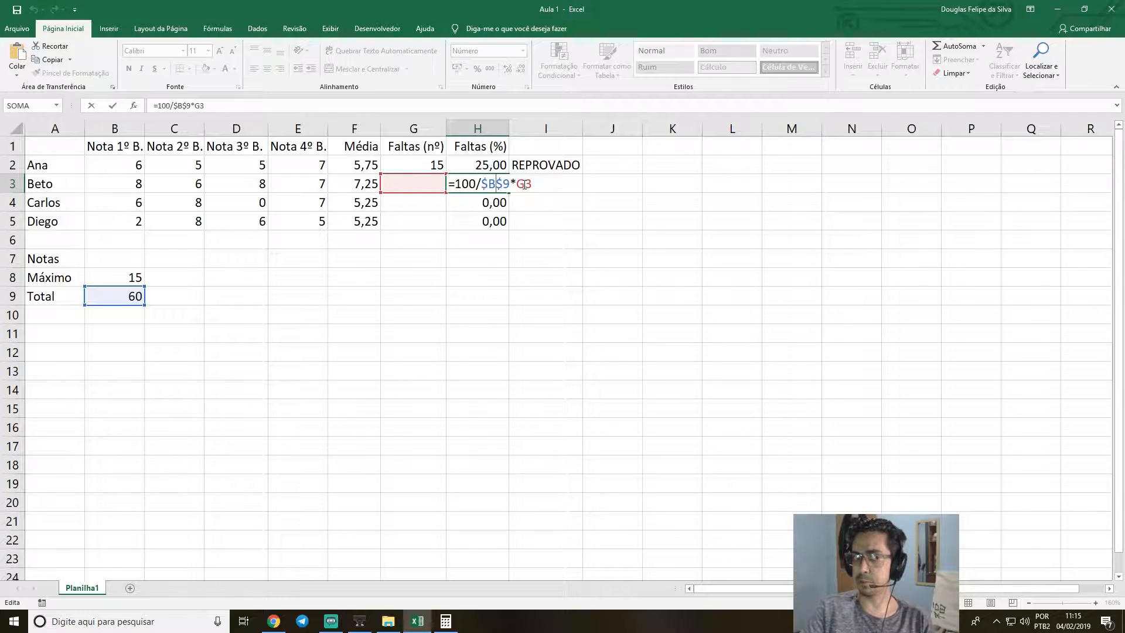
key(Return)
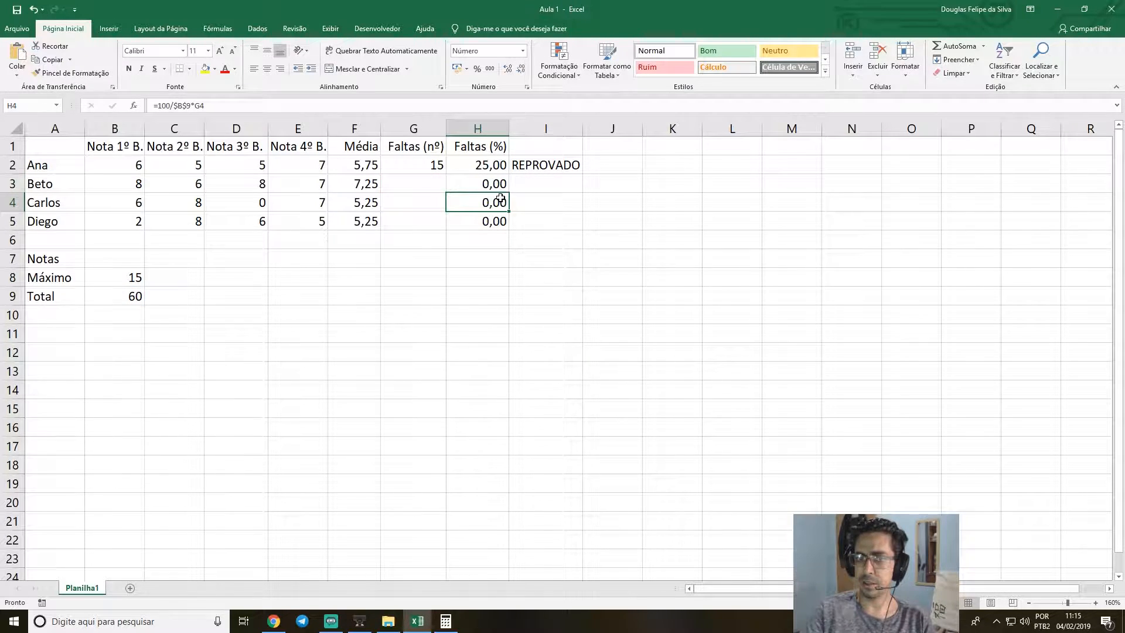
double_click(471, 203)
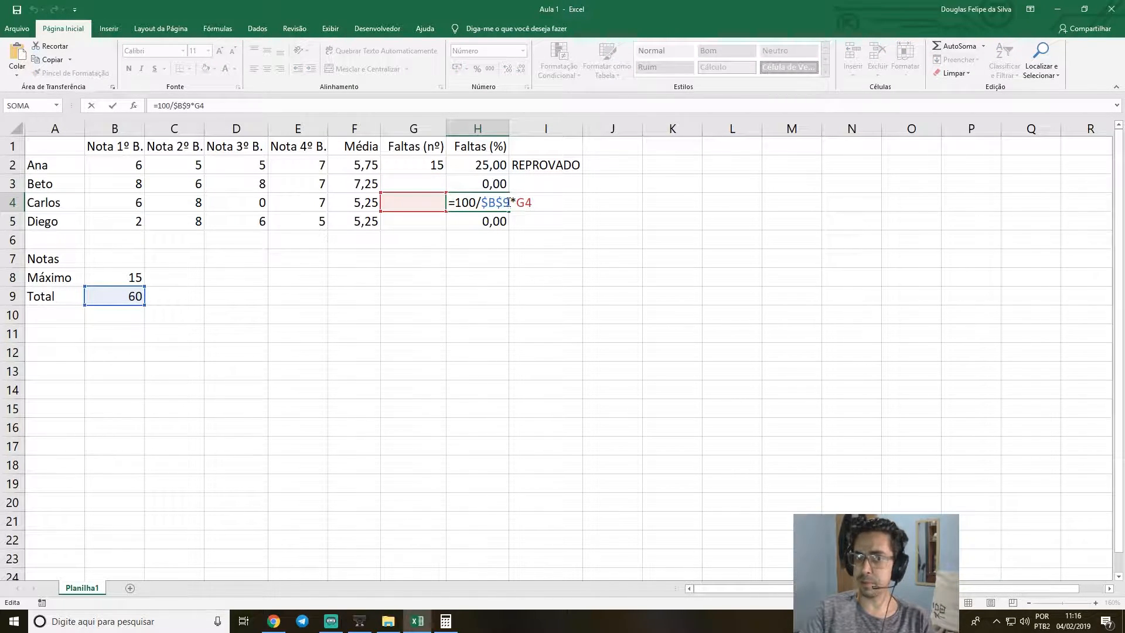
key(Return)
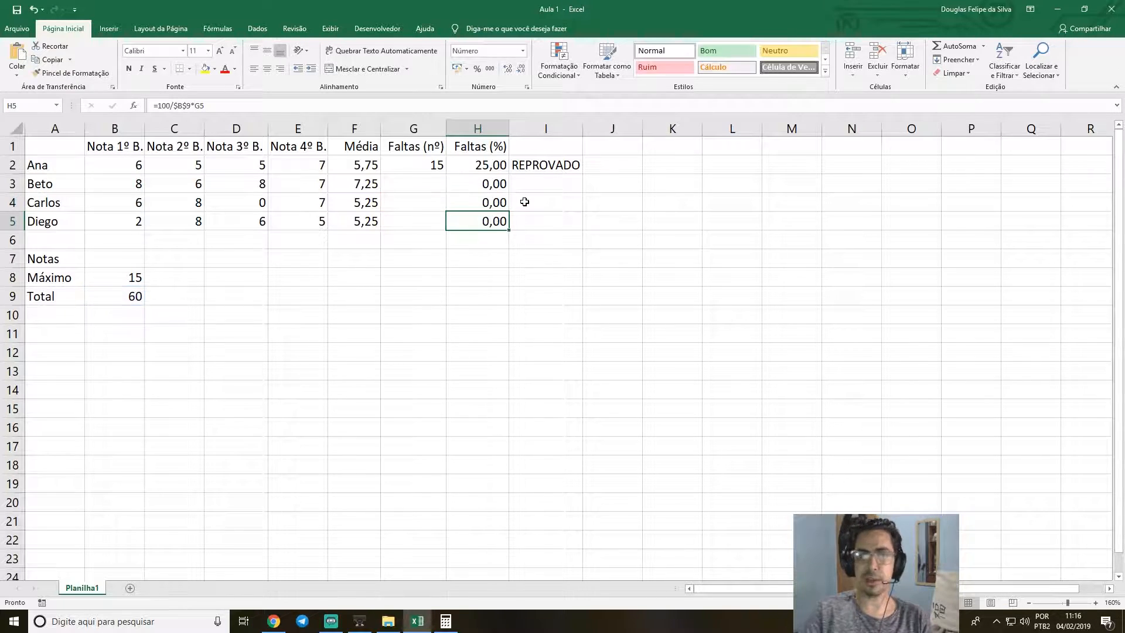
double_click(491, 222)
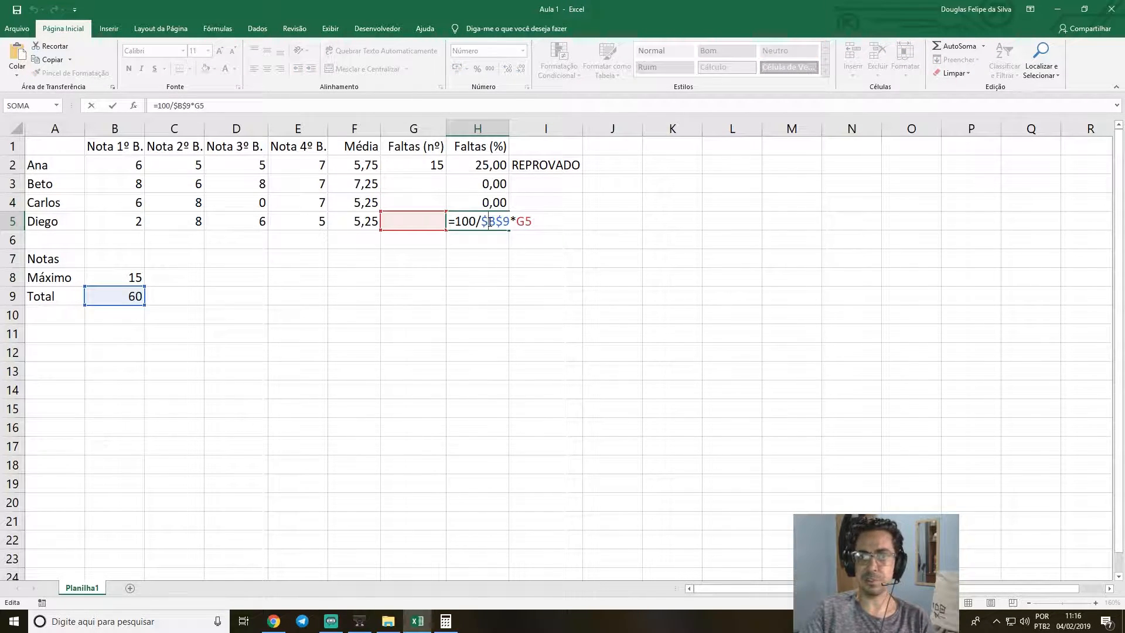
key(Return)
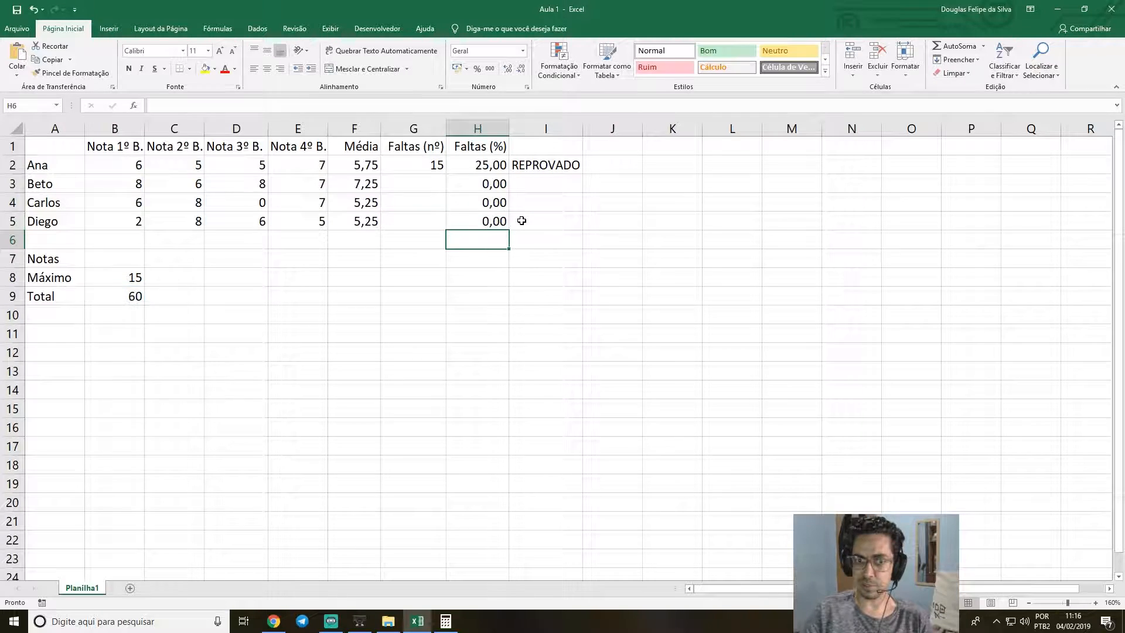
Fill the pass/fail formula from I2 down to I5 and check the copy in I3.
key(Up)
key(Up)
key(Up)
key(Right)
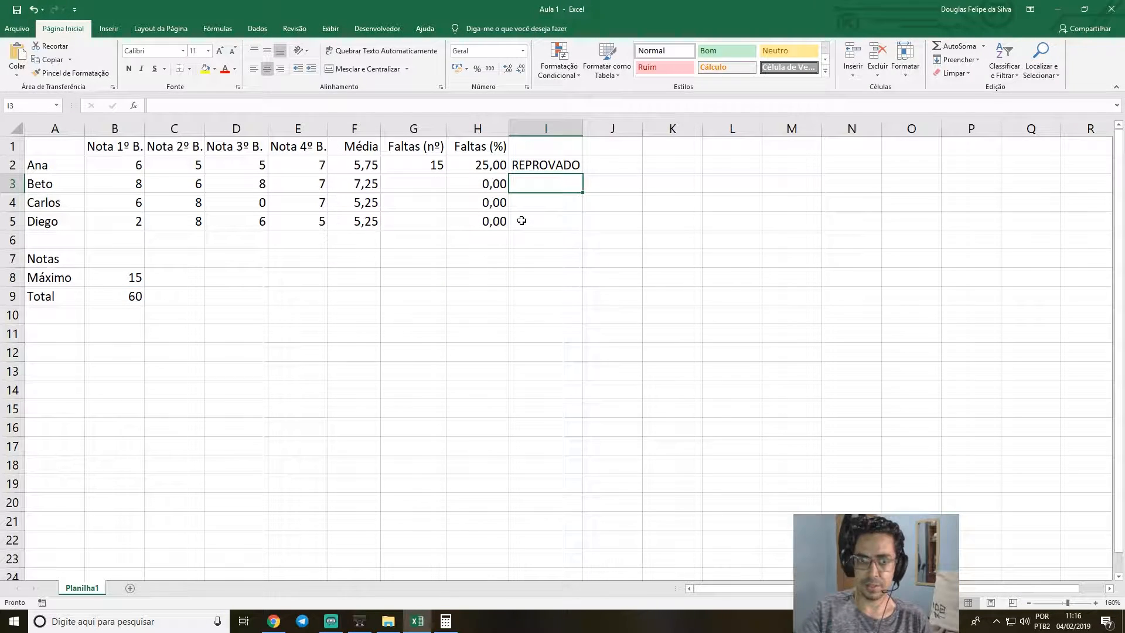
click(556, 169)
drag(582, 174, 582, 231)
click(543, 186)
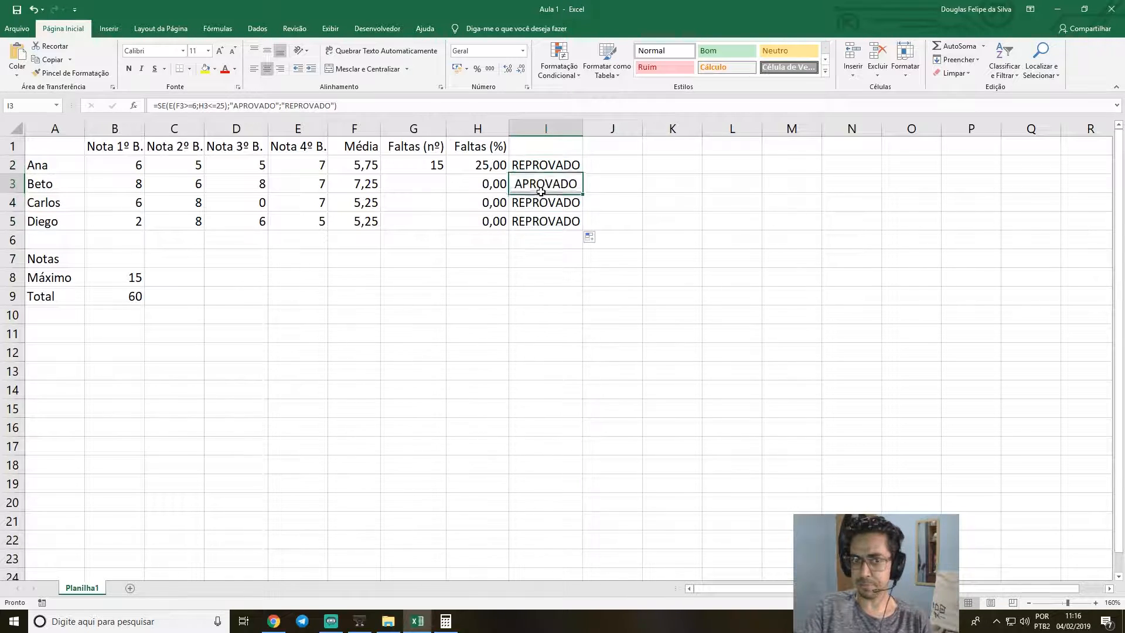
Set the third-term grade in D4 to 6.
click(414, 184)
click(246, 204)
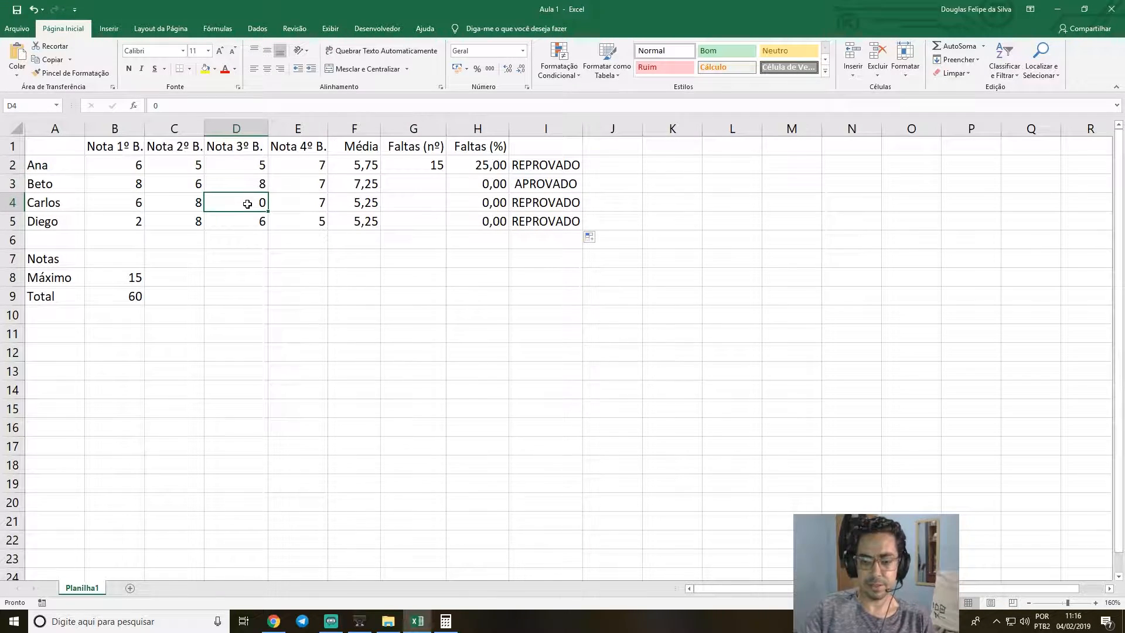
text(6.)
key(Return)
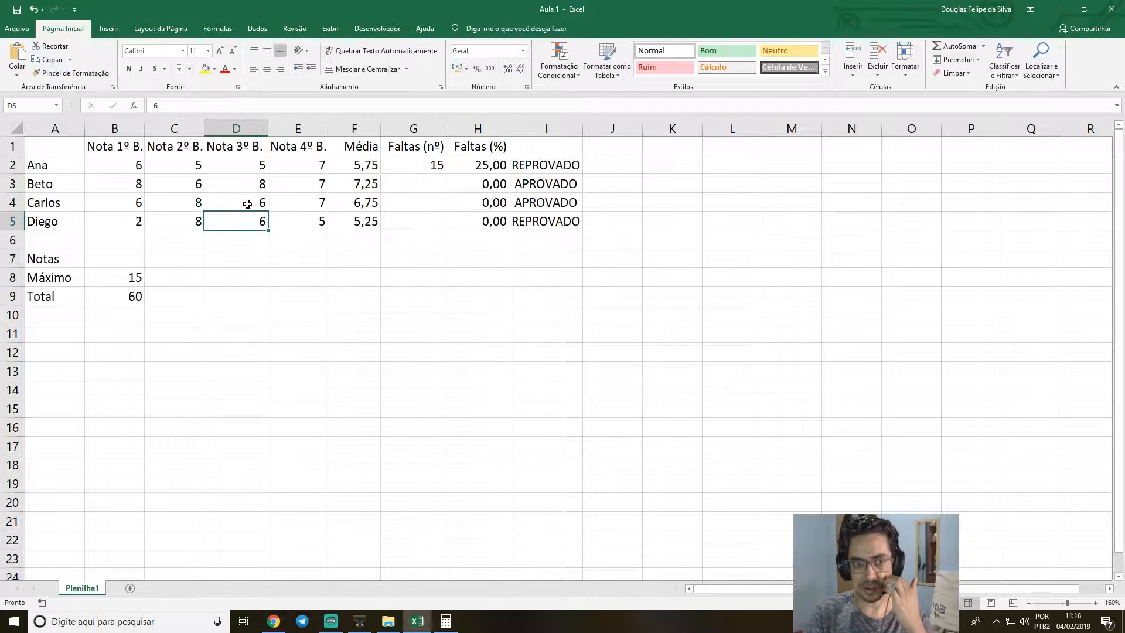
Enter the absence counts 13, 2 and 5 in cells G3, G4 and G5.
key(Up)
key(Up)
key(Up)
key(Right)
key(Right)
key(Right)
key(Down)
text(1)
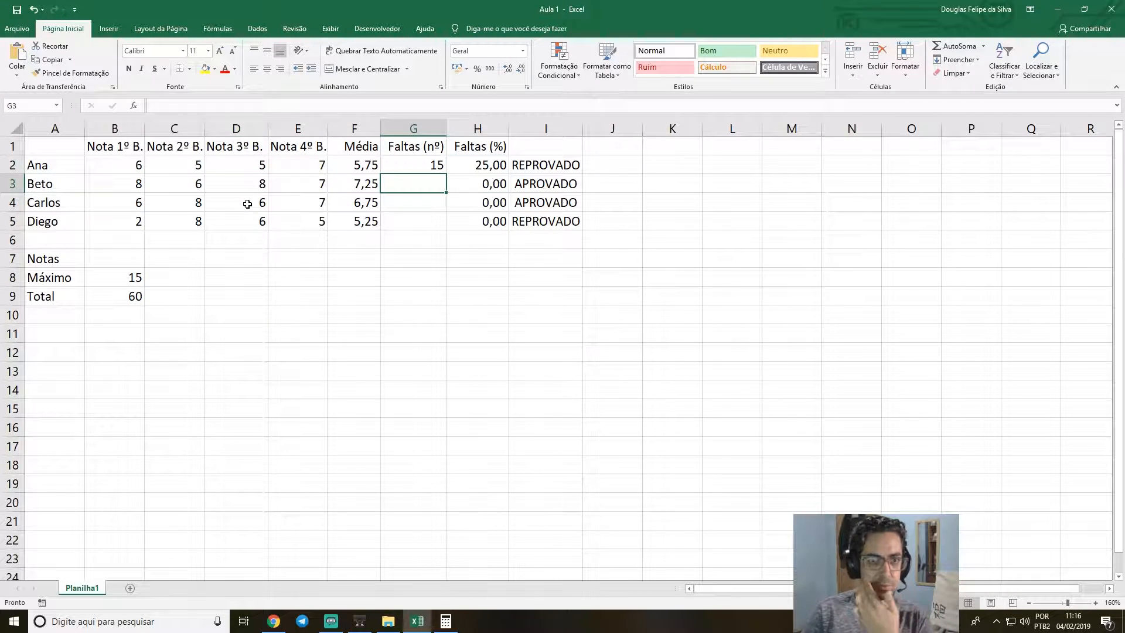
key(Return)
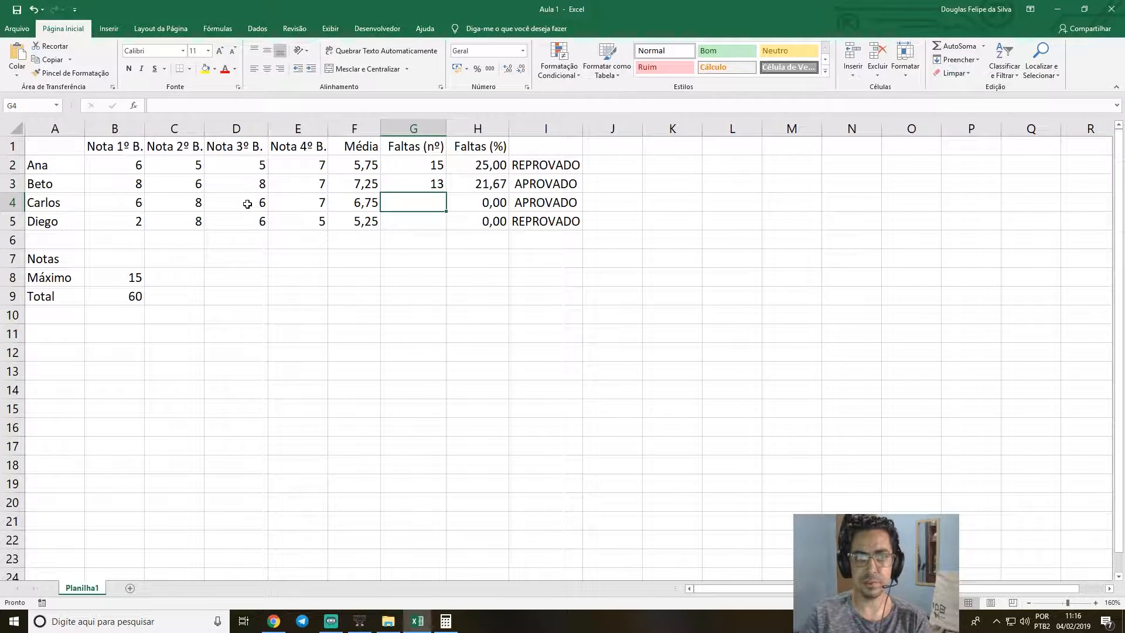
text(2)
key(Return)
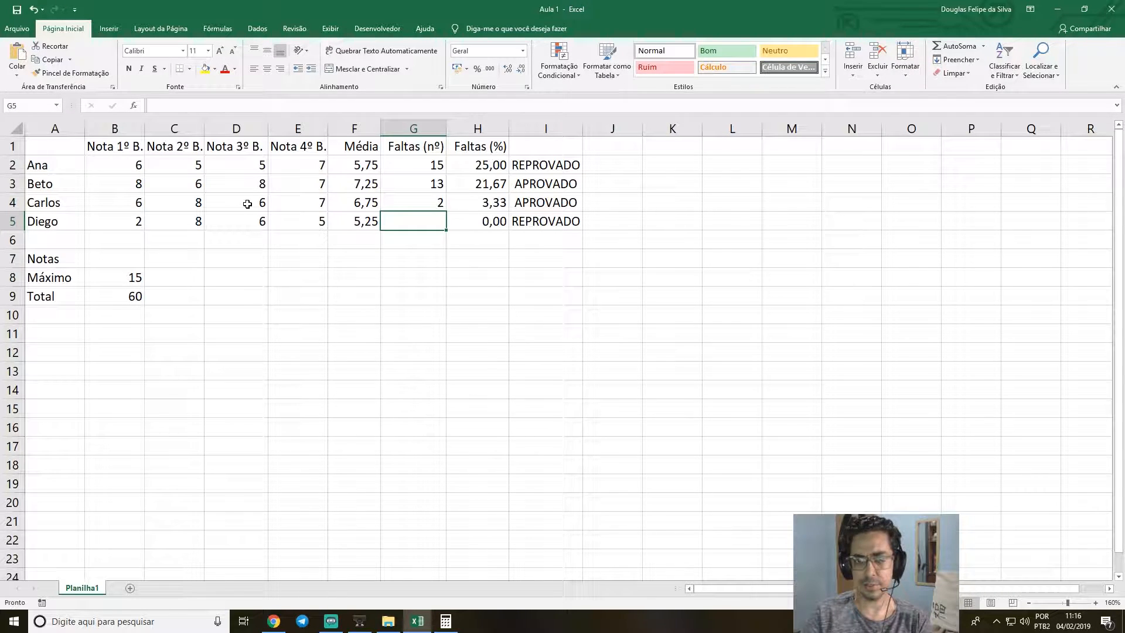
text(5)
key(Return)
Set the first-term grade in B5 to 6.
key(Up)
key(Left)
key(Left)
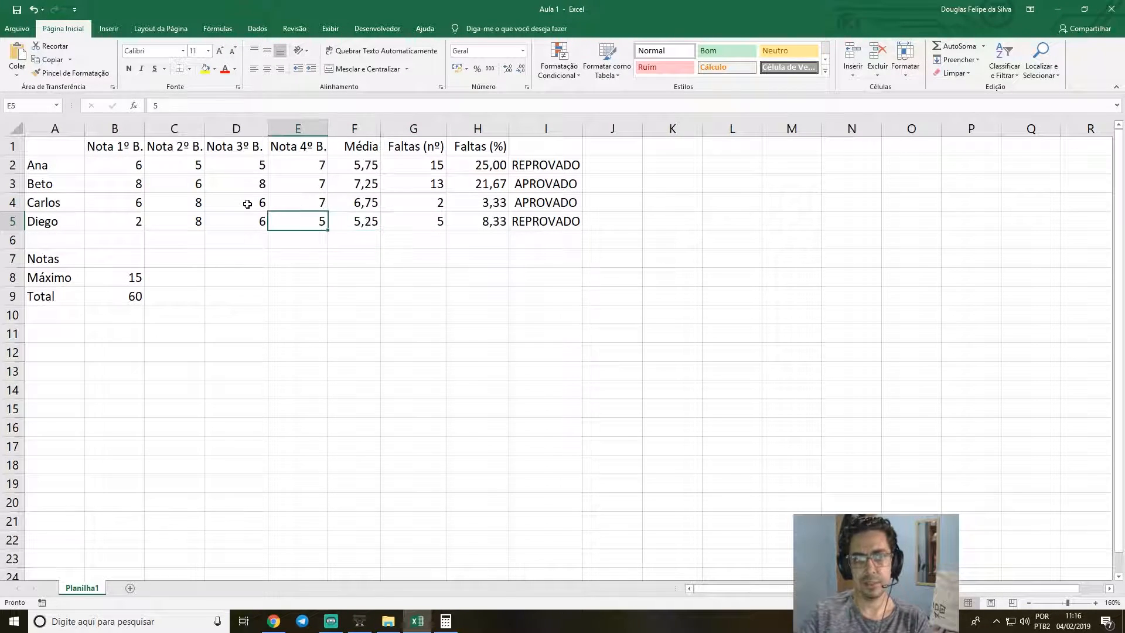
key(Right)
key(Right)
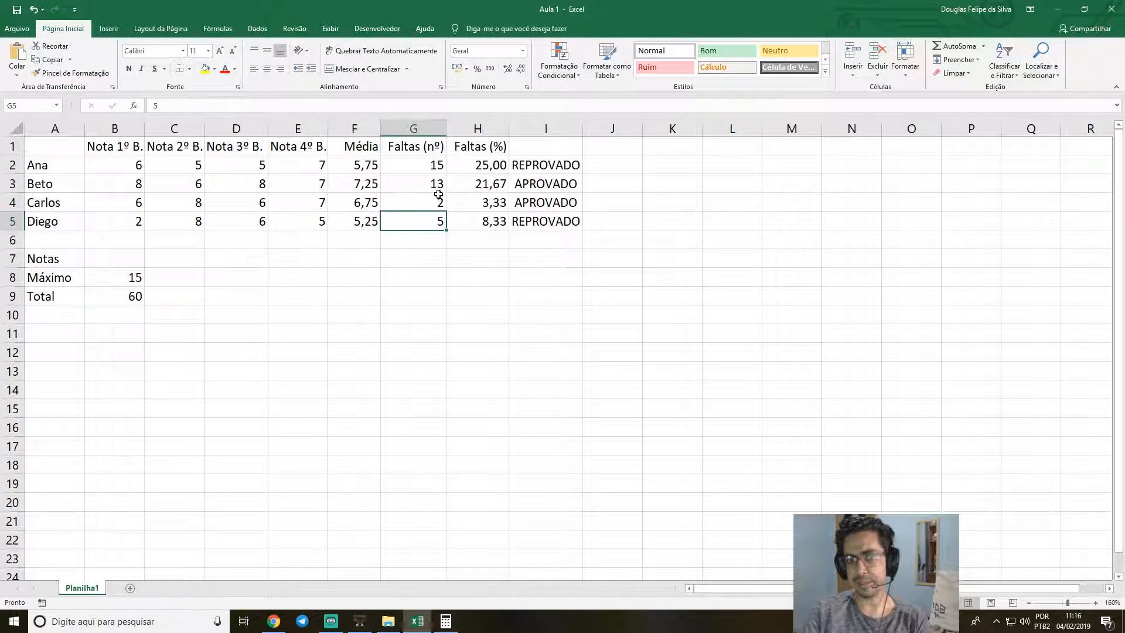
click(357, 225)
click(307, 222)
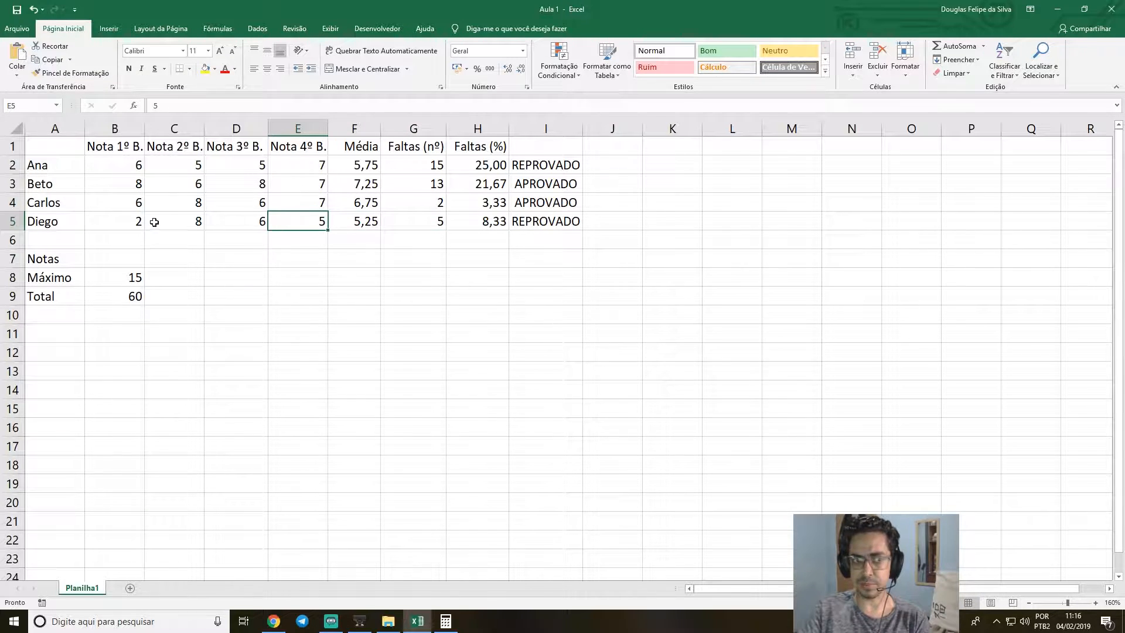
click(128, 226)
text(6)
key(Return)
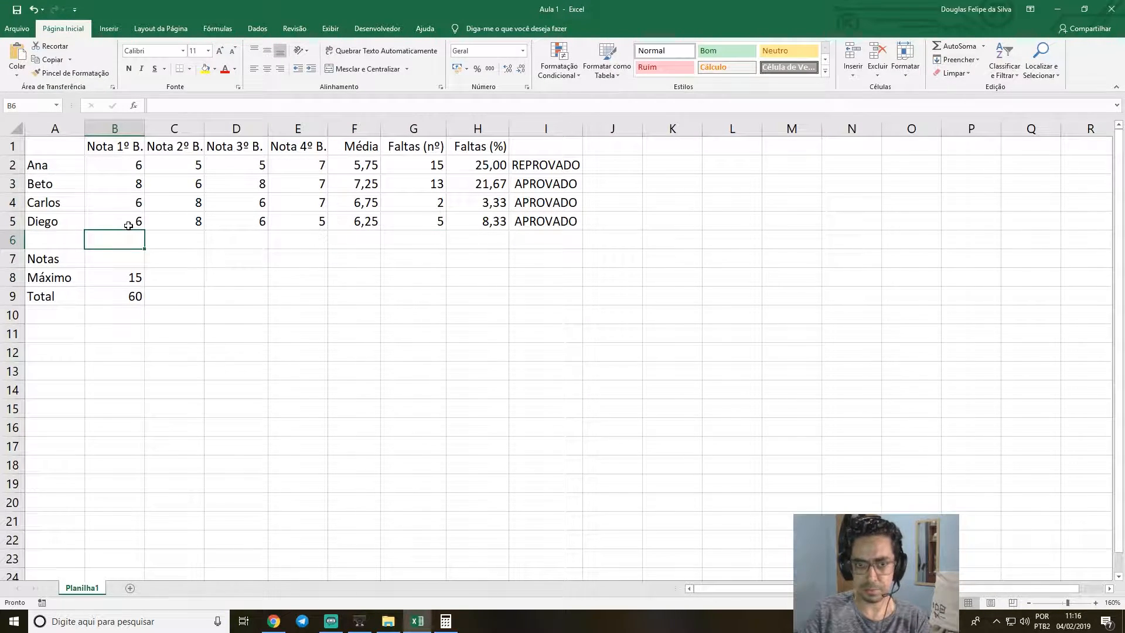
Set the third-term grade in D2 to 8.
key(Up)
key(Up)
key(Up)
key(Right)
key(Right)
key(Right)
key(Right)
key(Right)
key(Right)
key(Right)
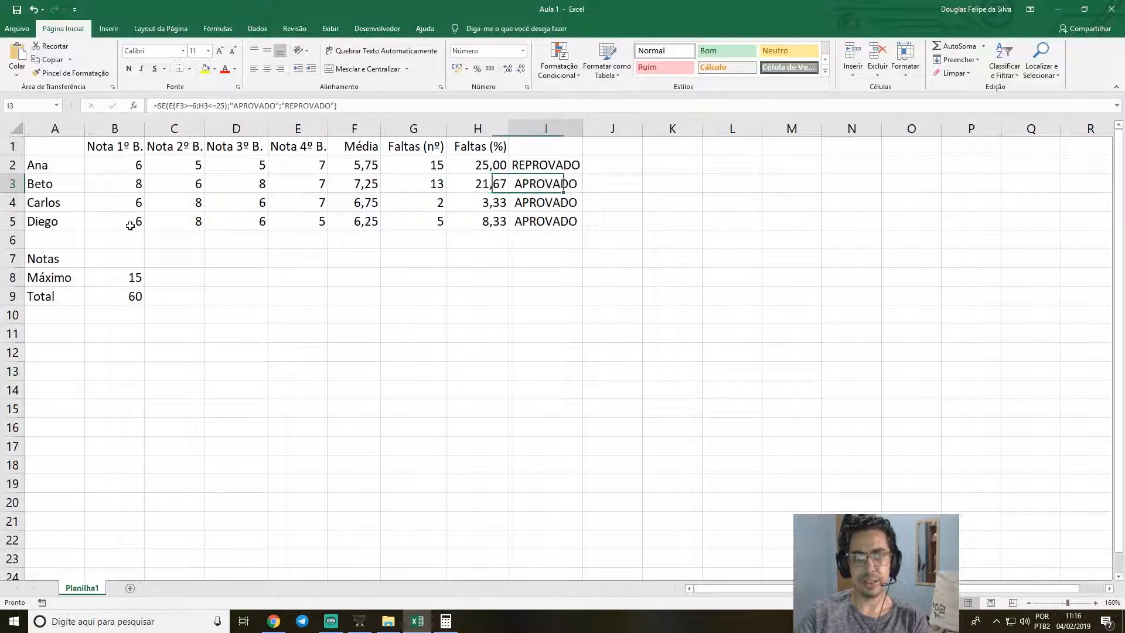
key(Up)
key(Left)
key(Left)
key(Left)
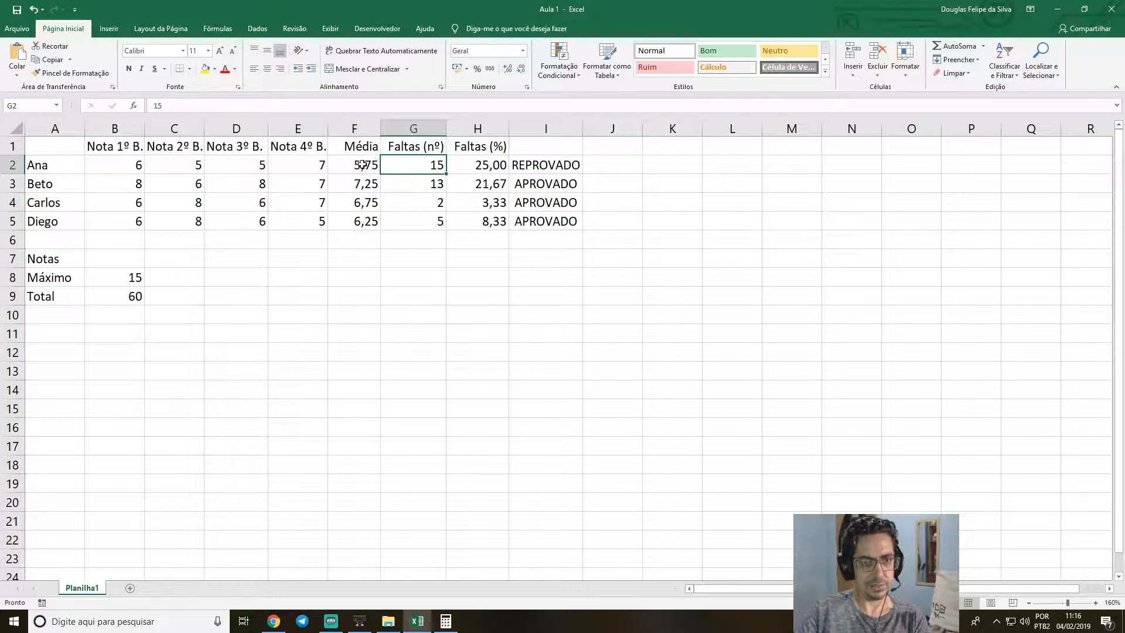
click(235, 171)
text(8)
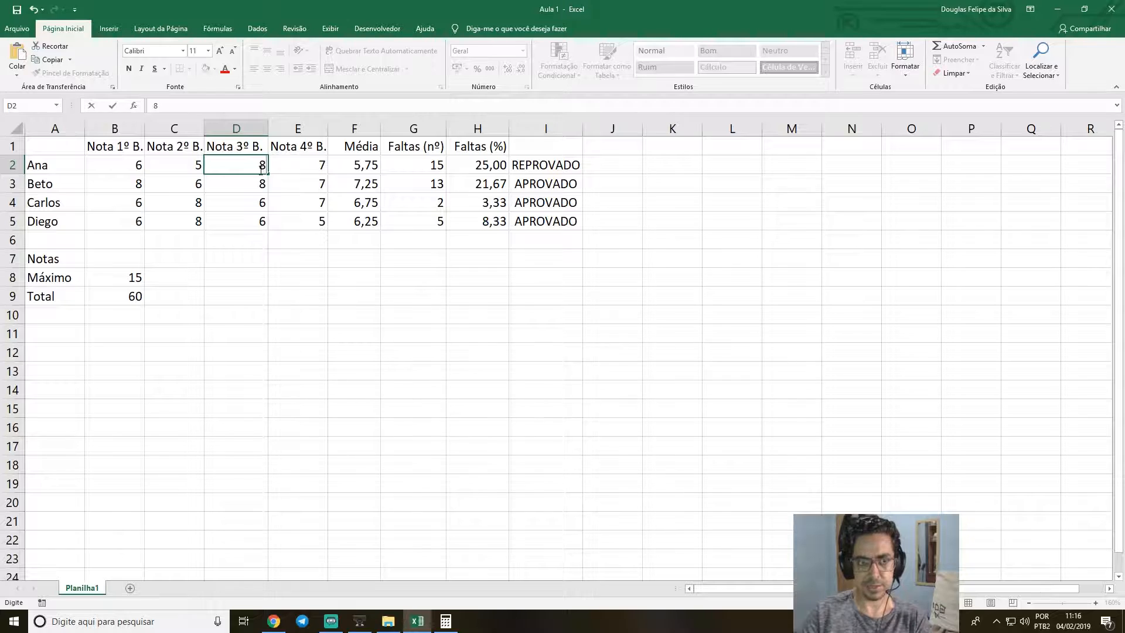
key(Return)
Set the number of absences in G2 to 16 to test the absence limit.
key(Up)
key(Right)
key(Right)
key(Right)
key(Down)
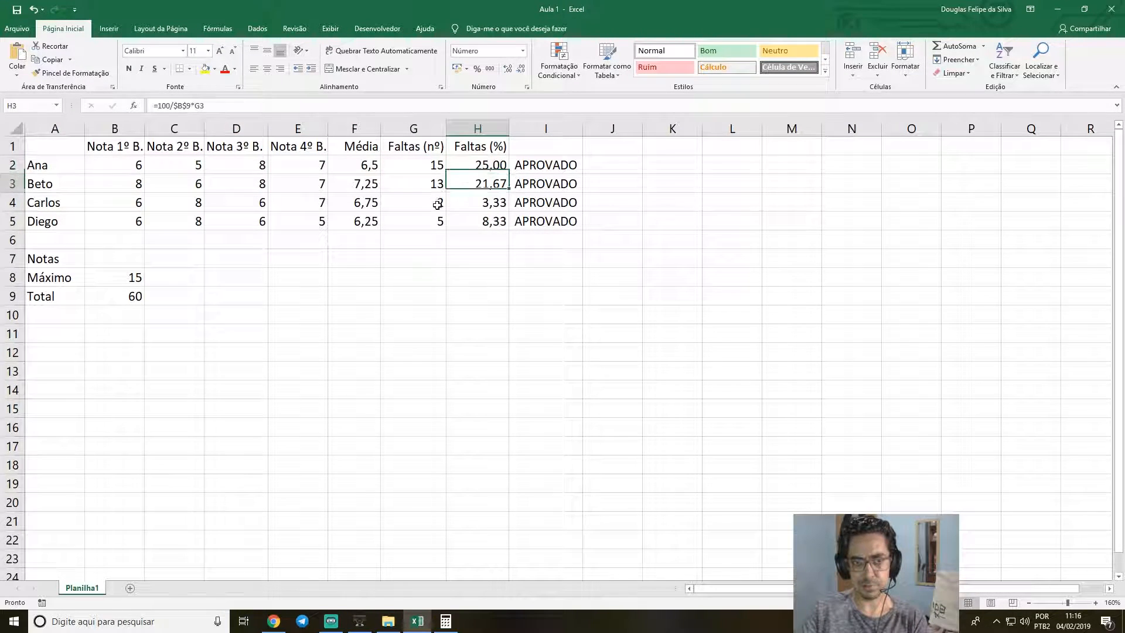
key(Left)
key(Up)
text(16)
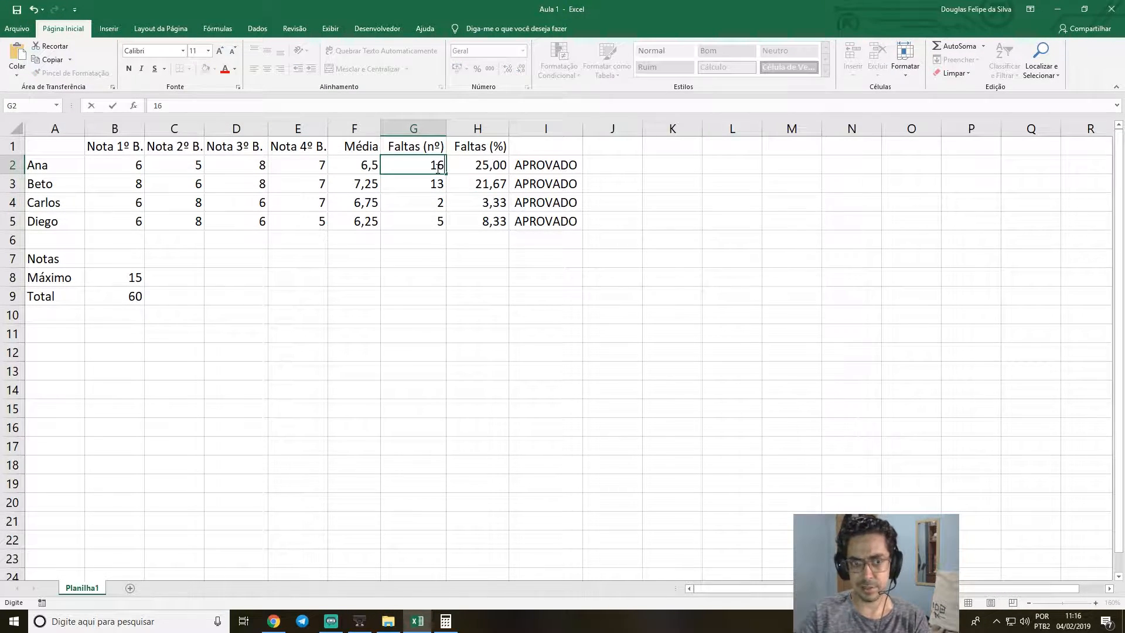
key(Return)
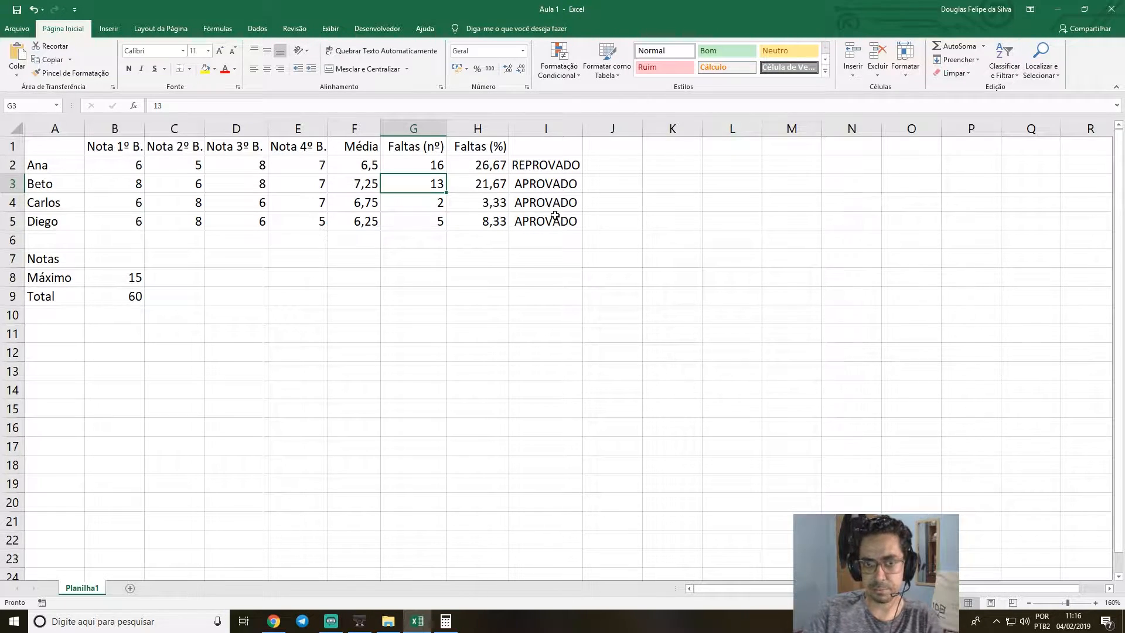
Review the completed student rows and the absolute total reference in the H3 percentage formula.
drag(572, 221, 59, 167)
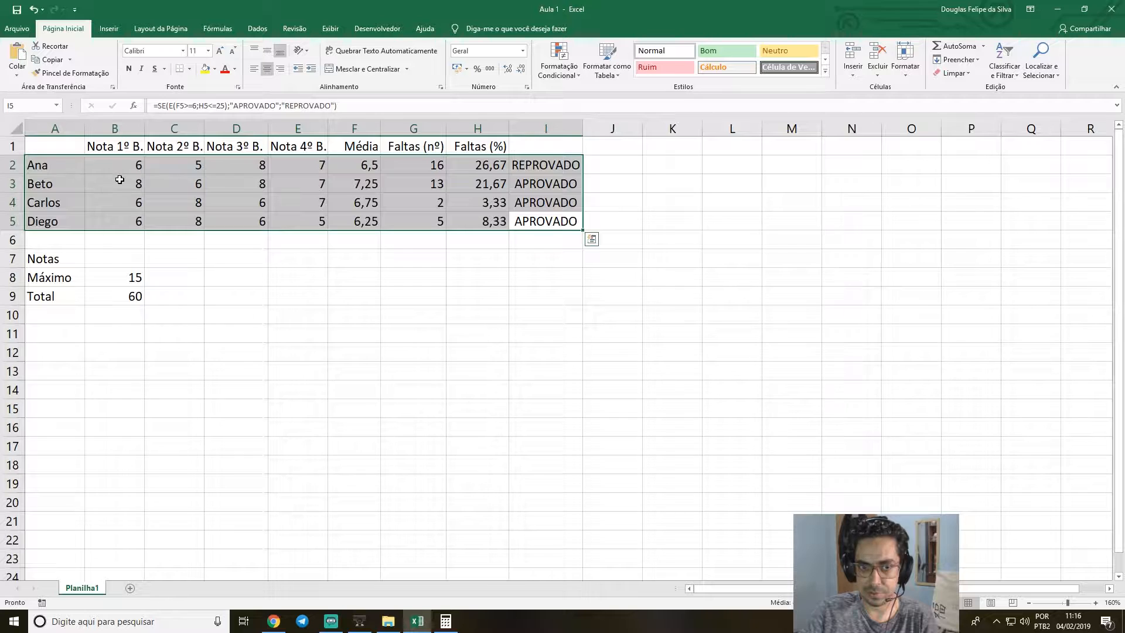
click(120, 180)
double_click(497, 182)
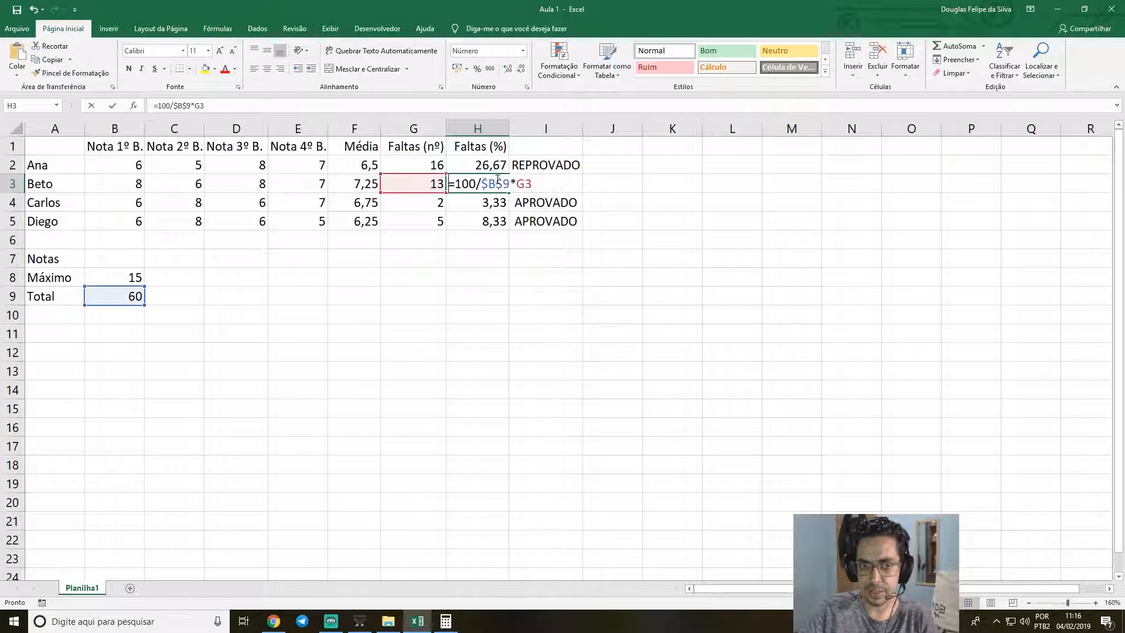
click(179, 106)
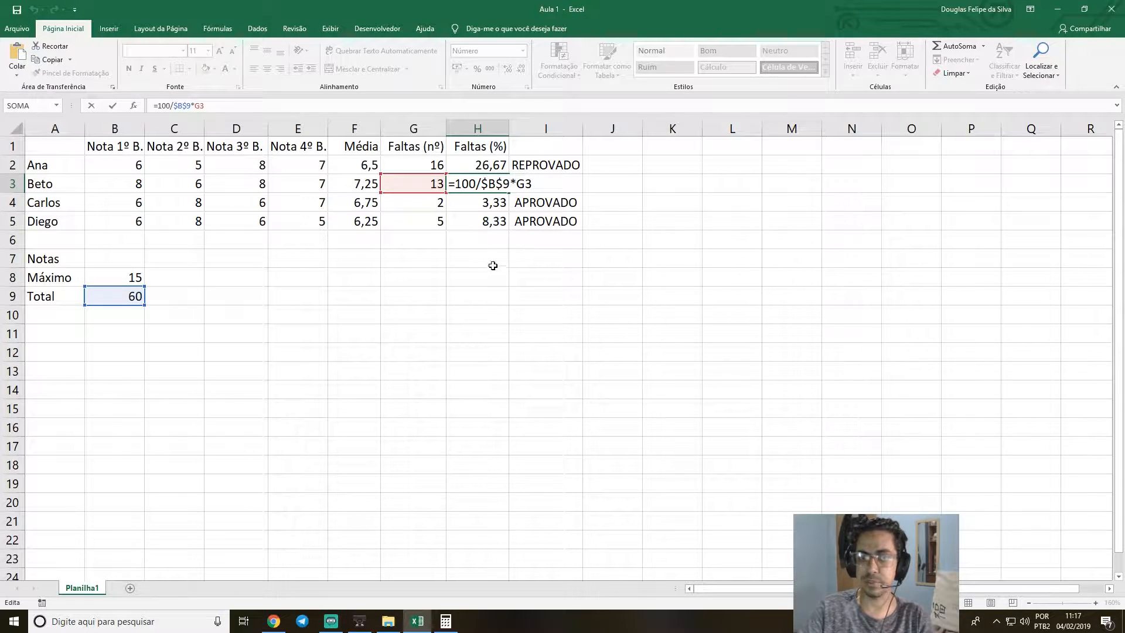
key(Return)
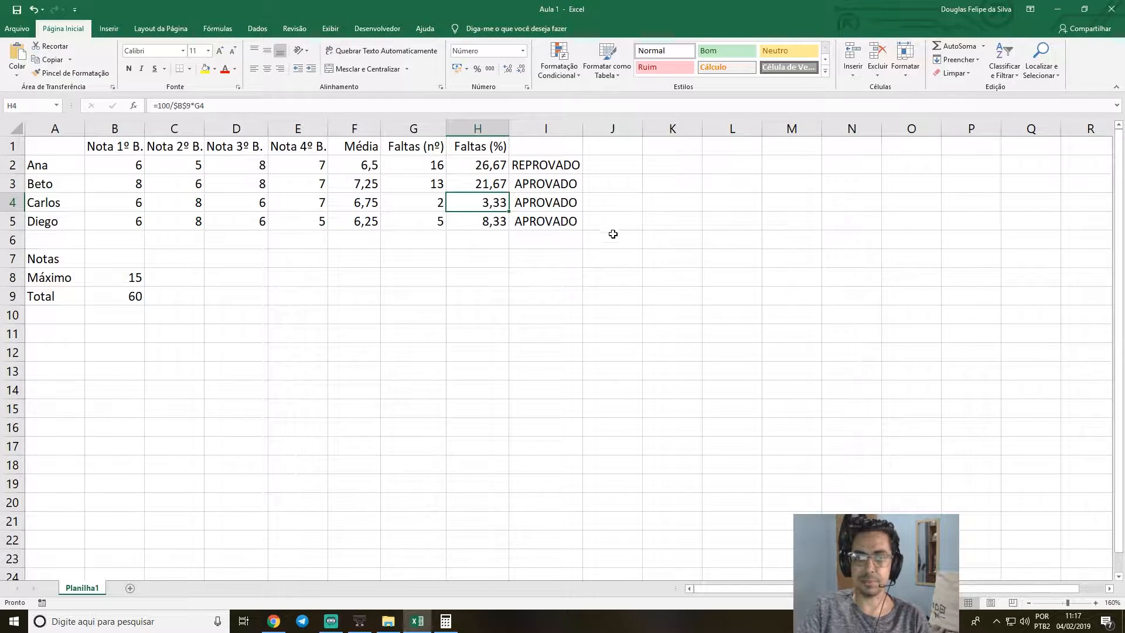
click(487, 258)
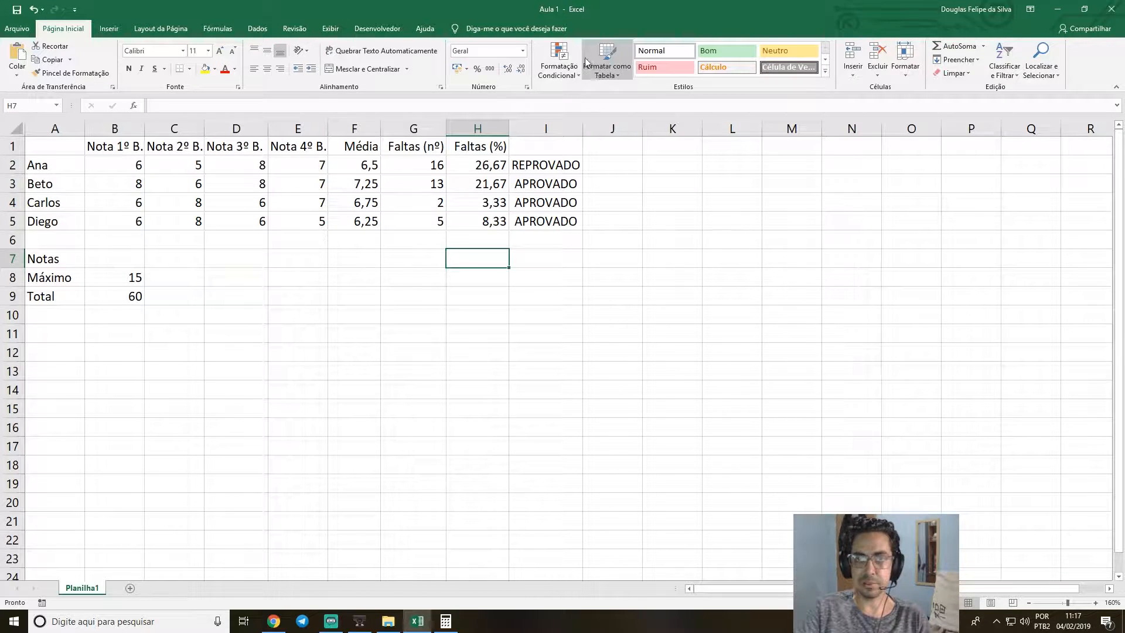